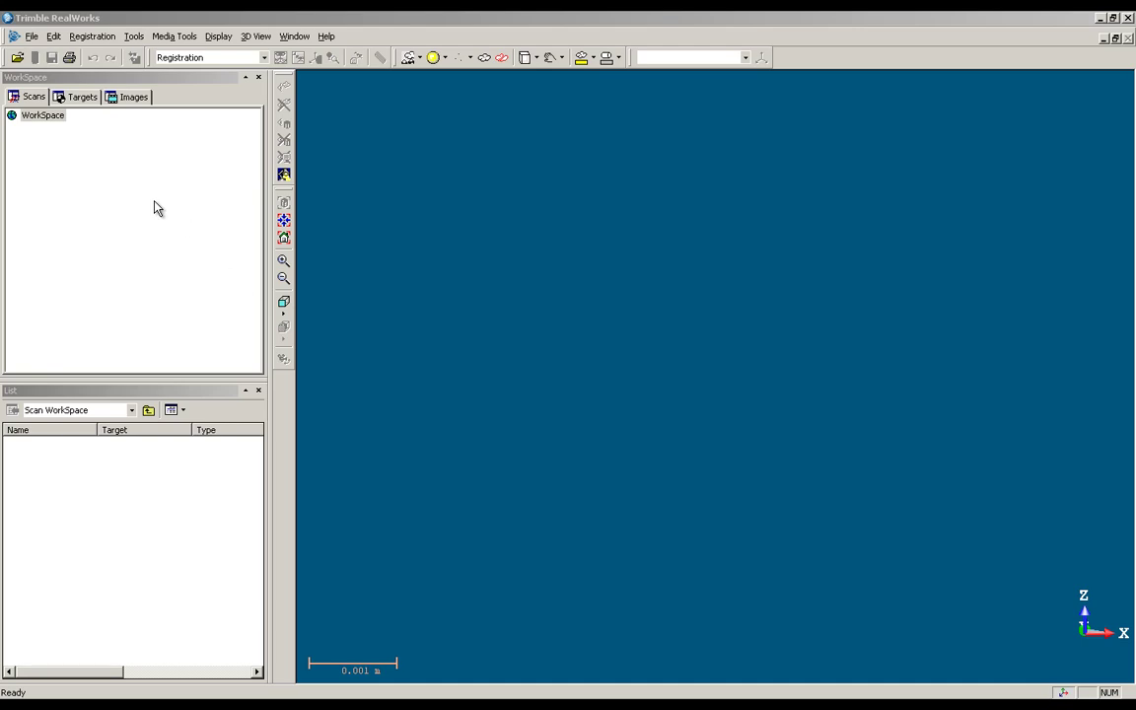
Confirm Meter as the length unit in the Preferences Units tab and close them
{"action": "left_click", "coordinate": [53, 37]}
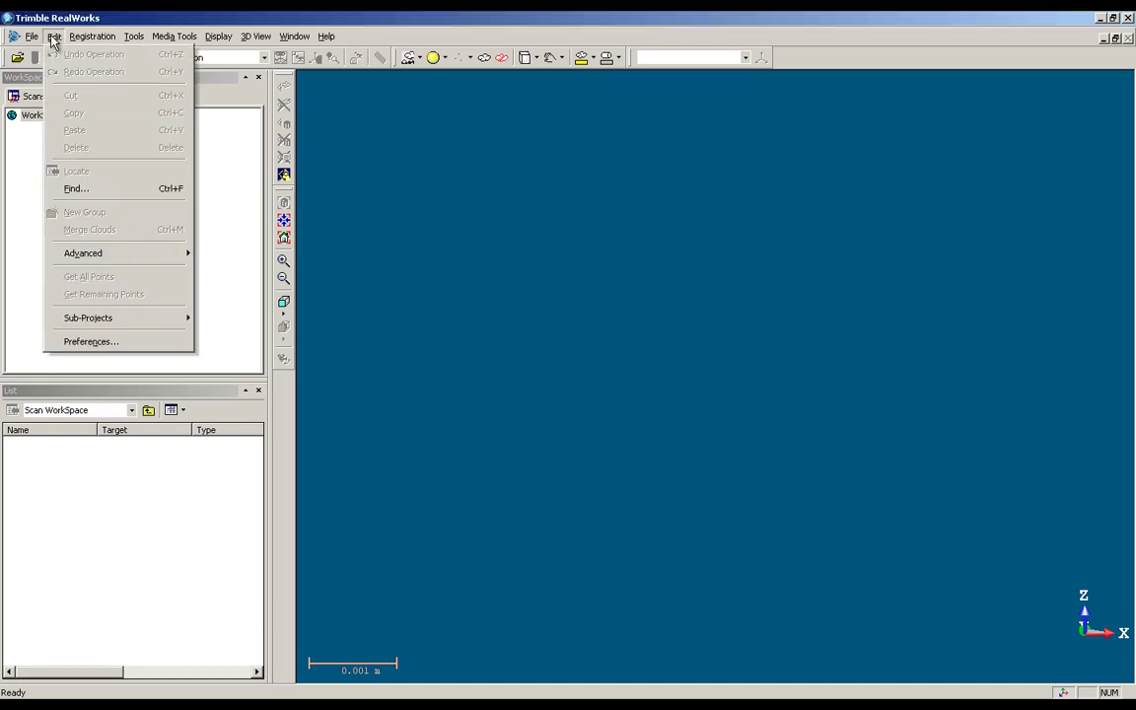
{"action": "left_click", "coordinate": [124, 342]}
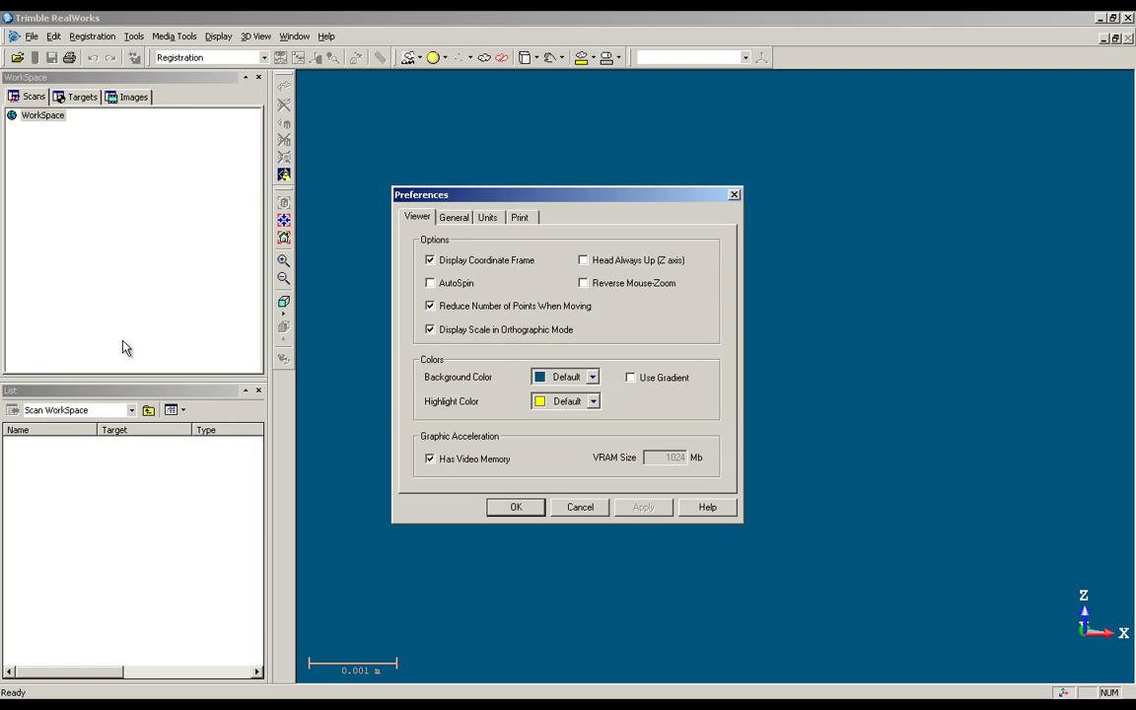
{"action": "left_click", "coordinate": [500, 220]}
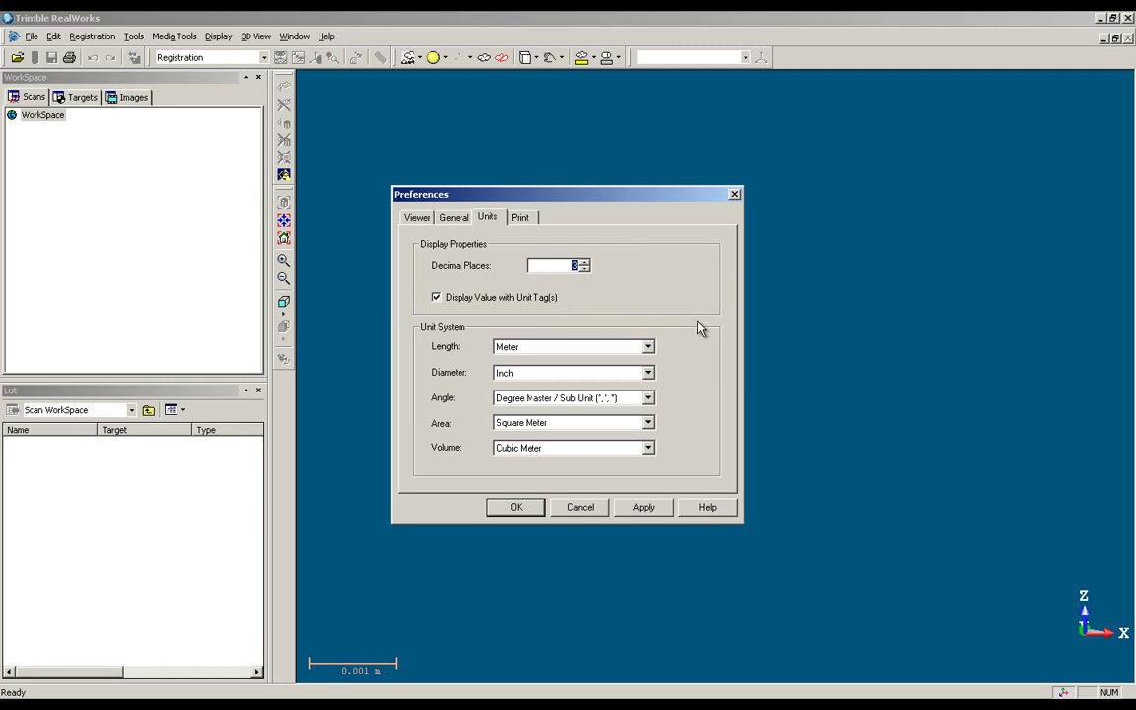
{"action": "left_click", "coordinate": [648, 349]}
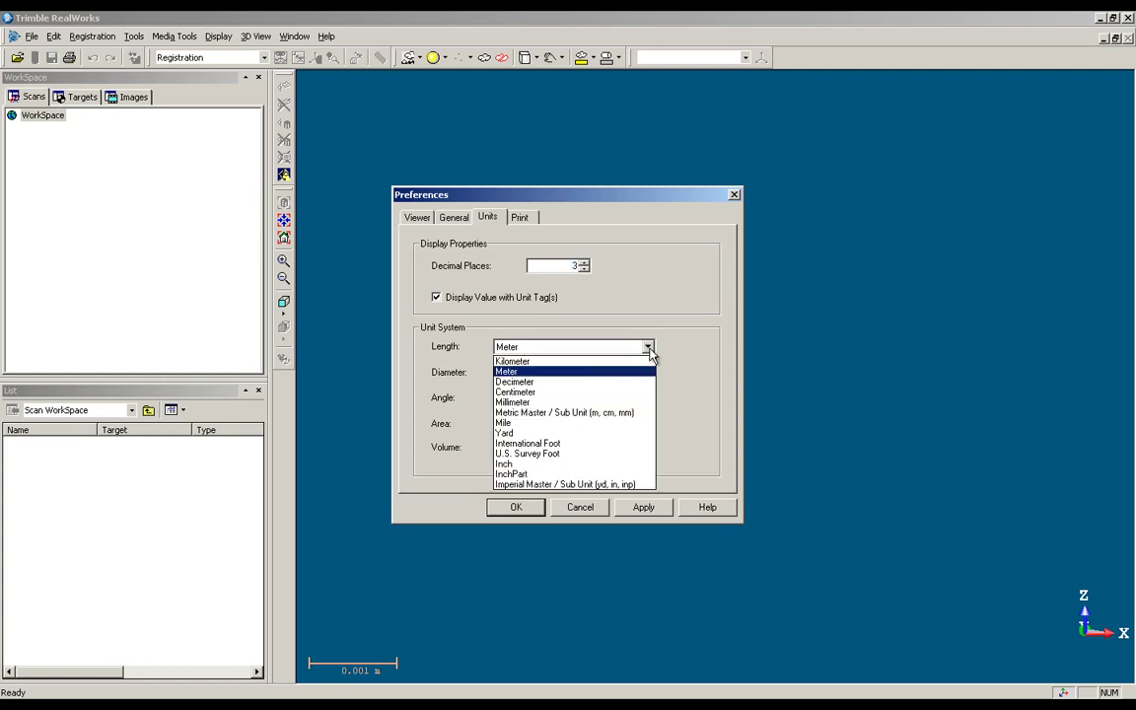
{"action": "left_click", "coordinate": [596, 372]}
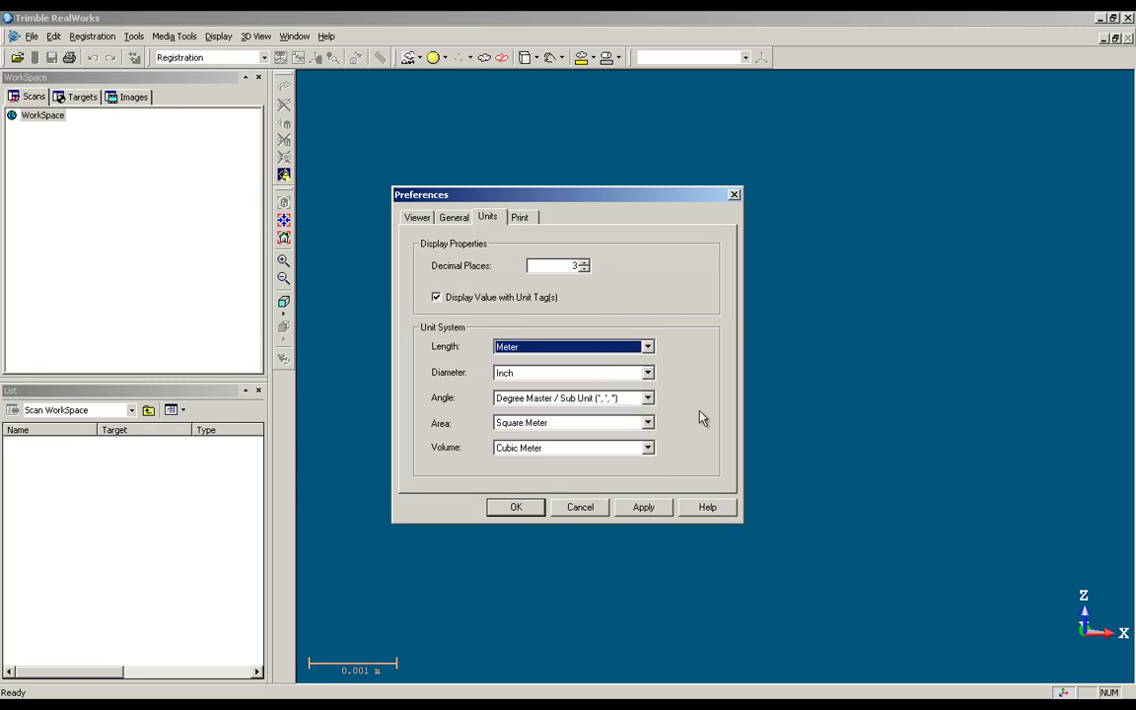
{"action": "left_click", "coordinate": [515, 507]}
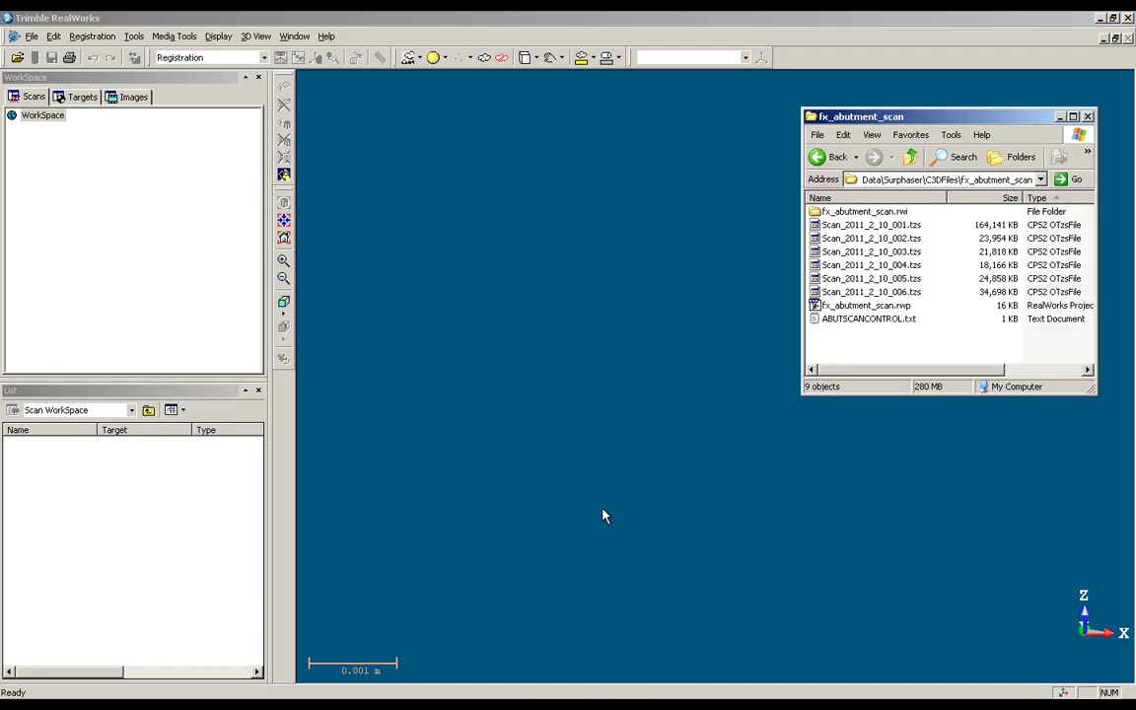
Review ABUTSCANCONTROL.txt in Notepad, then drag it onto RealWorks for import
{"action": "double_click", "coordinate": [825, 321]}
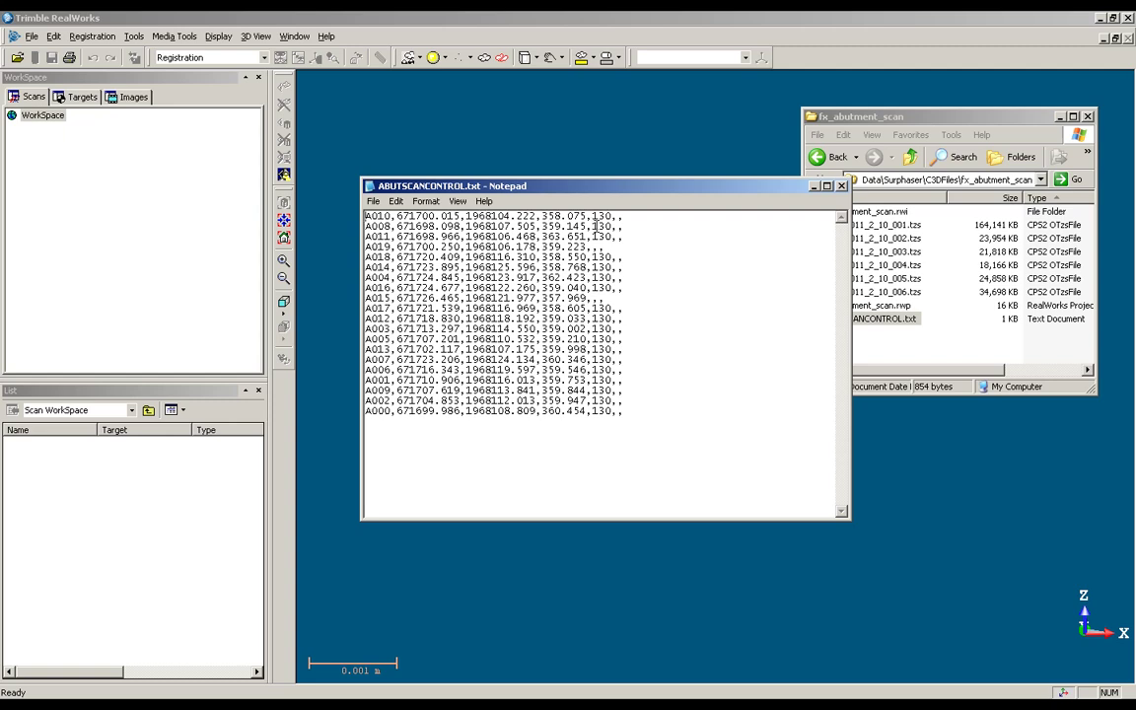
{"action": "left_click", "coordinate": [842, 187]}
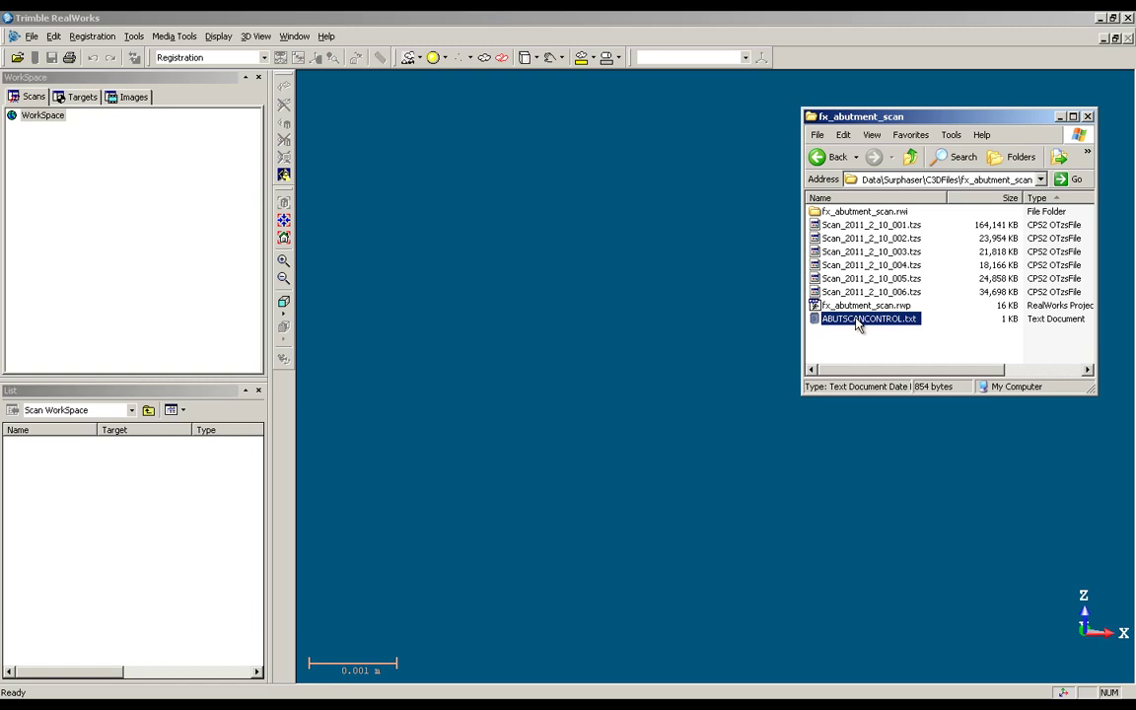
{"action": "left_click_drag", "start_coordinate": [857, 326], "coordinate": [651, 380]}
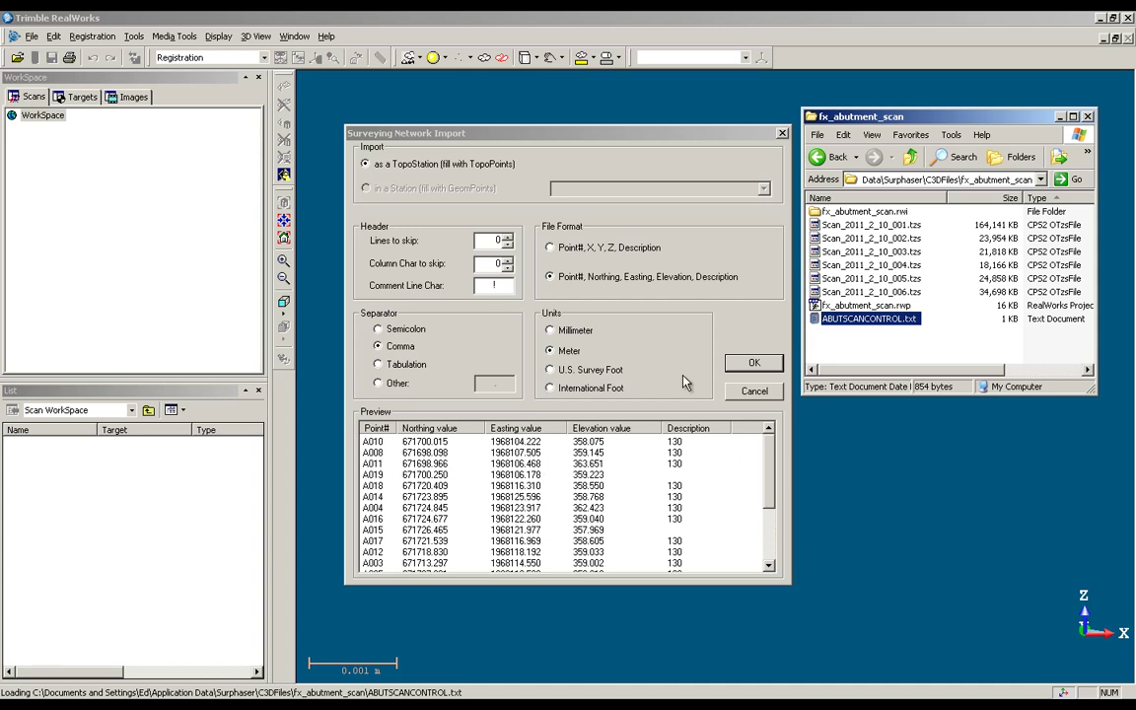
Import ABUTSCANCONTROL as Point#, Northing, Easting, Elevation, Description, comma-separated, in meters
{"action": "left_click", "coordinate": [770, 565]}
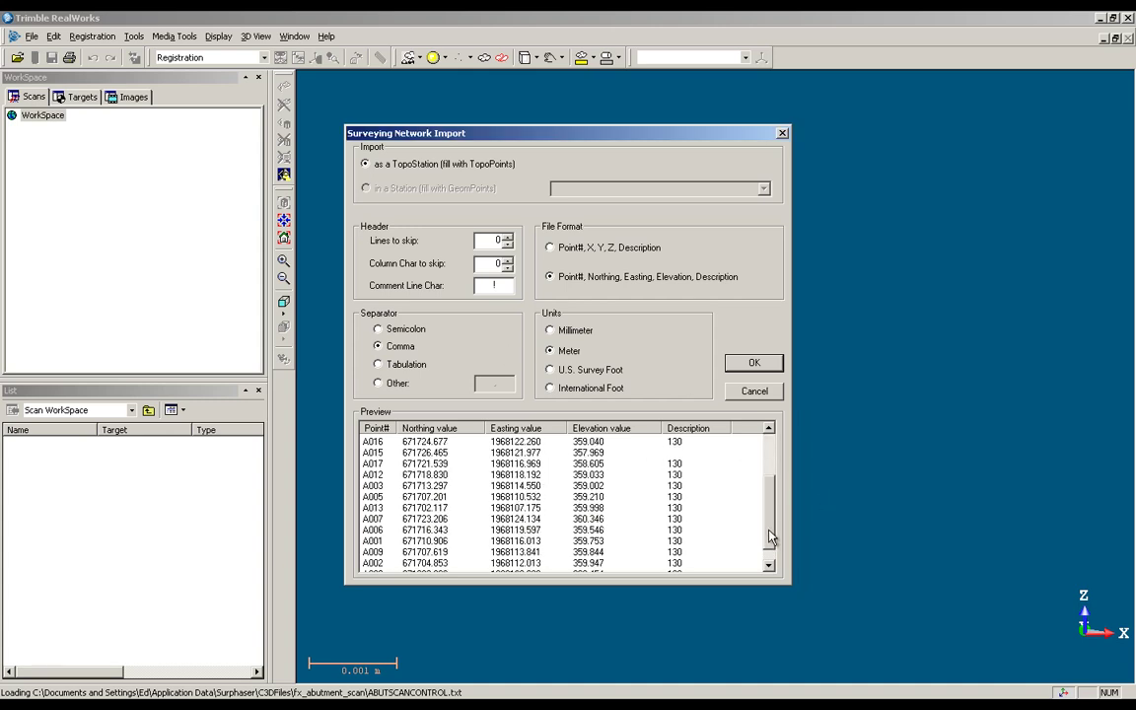
{"action": "scroll", "coordinate": [772, 522], "scroll_direction": "up", "scroll_amount": 3}
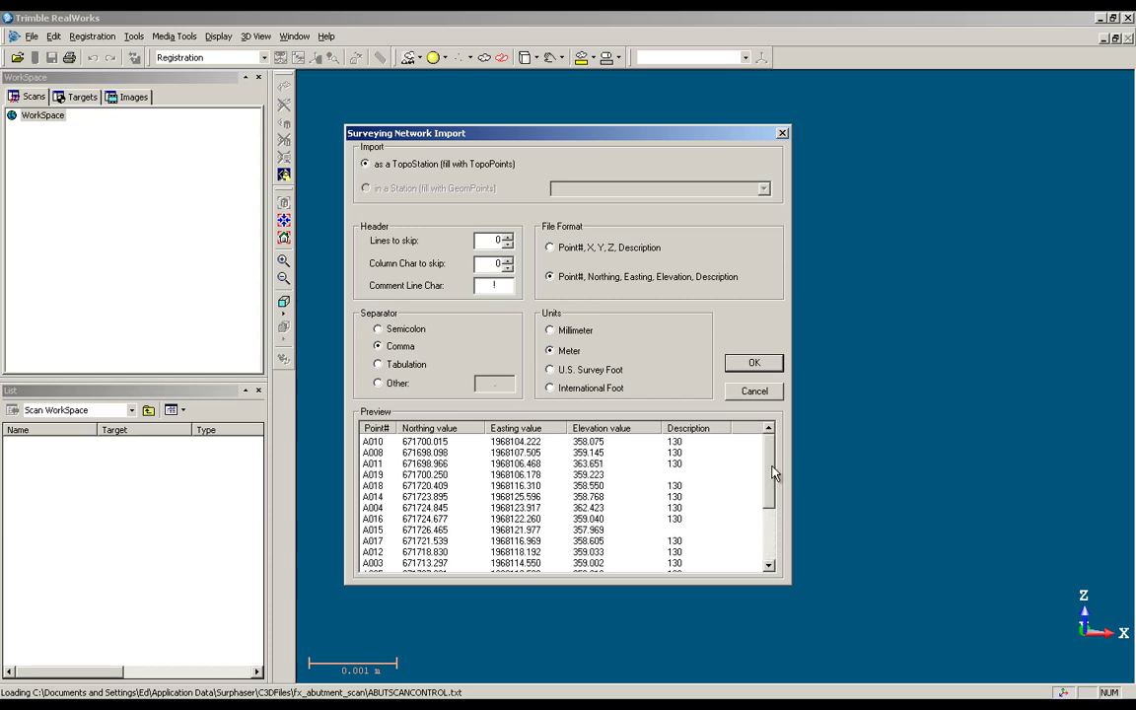
{"action": "left_click", "coordinate": [755, 367]}
{"action": "left_click_drag", "start_coordinate": [756, 372], "coordinate": [636, 424]}
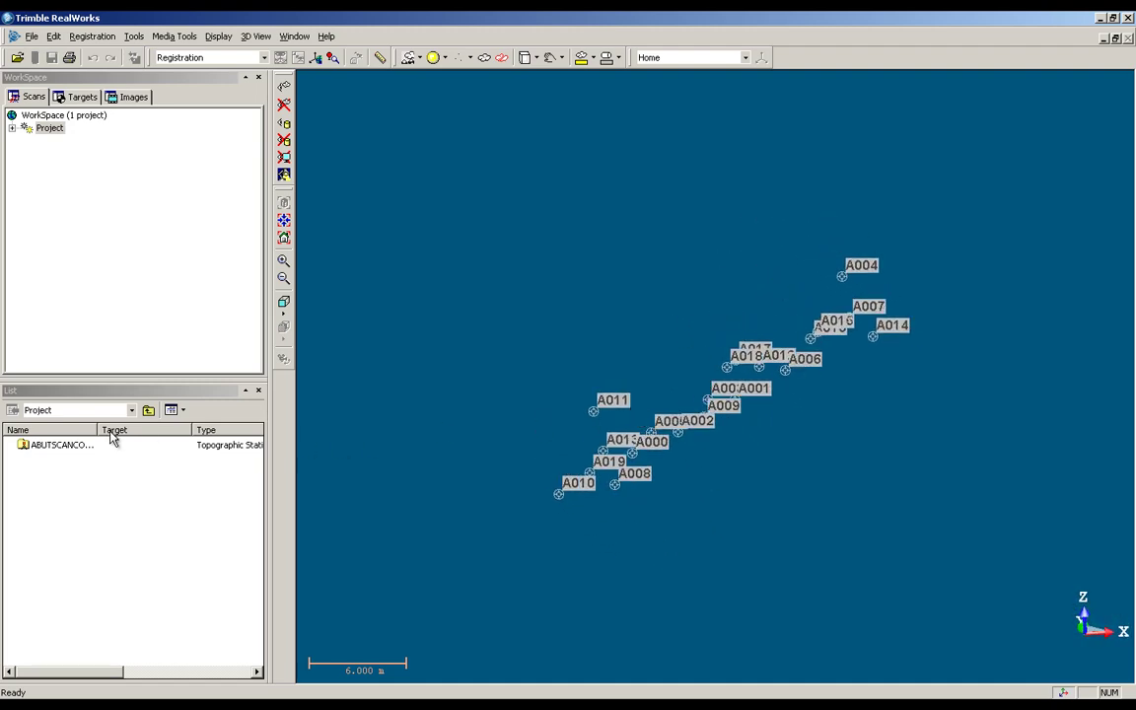
List the A000–A019 targets of ABUTSCANCONTROL and orbit the 3D view to inspect their layout
{"action": "left_click_drag", "start_coordinate": [98, 430], "coordinate": [145, 431]}
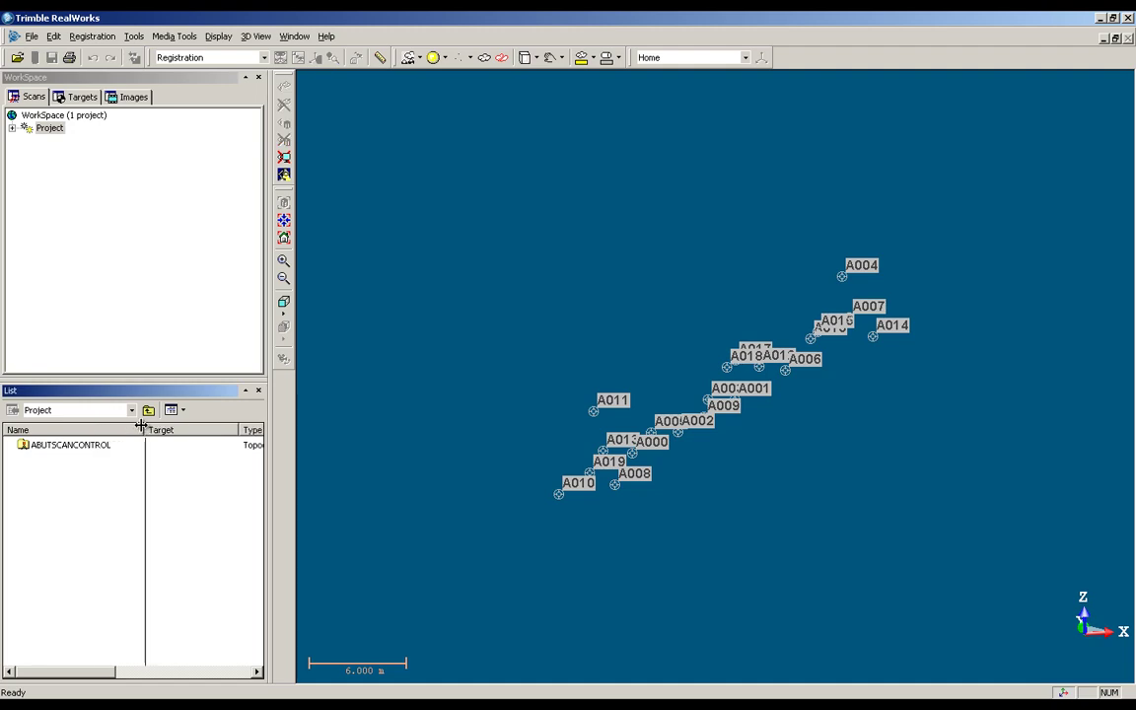
{"action": "left_click", "coordinate": [84, 447]}
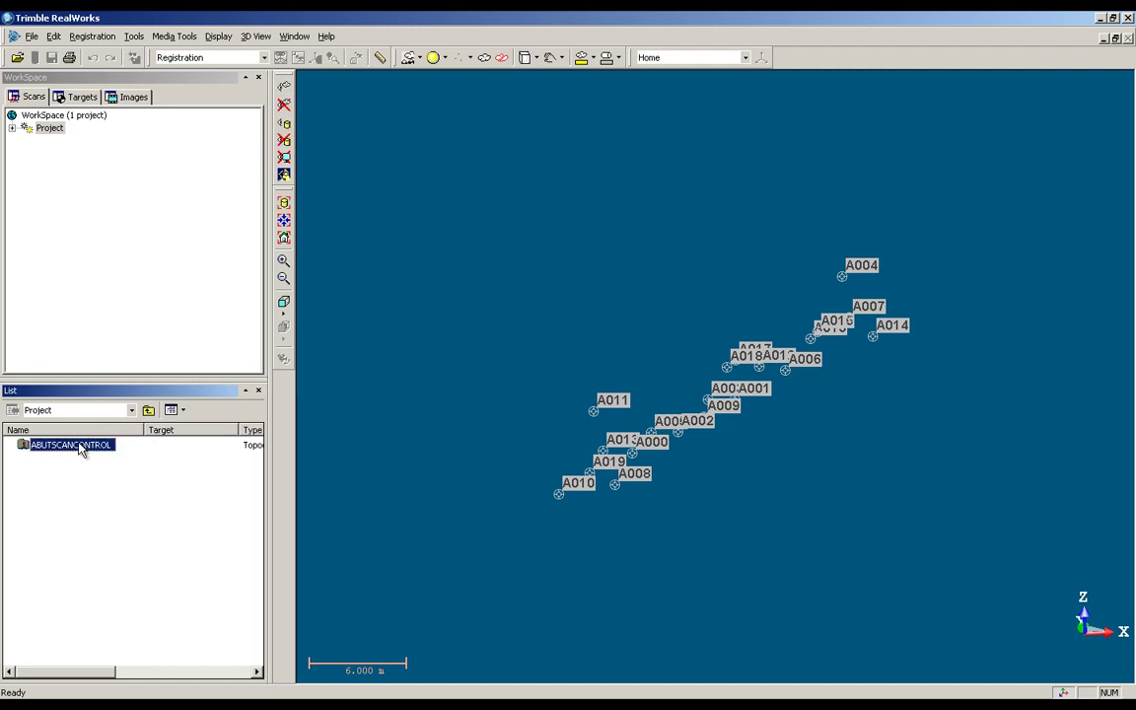
{"action": "double_click", "coordinate": [82, 447]}
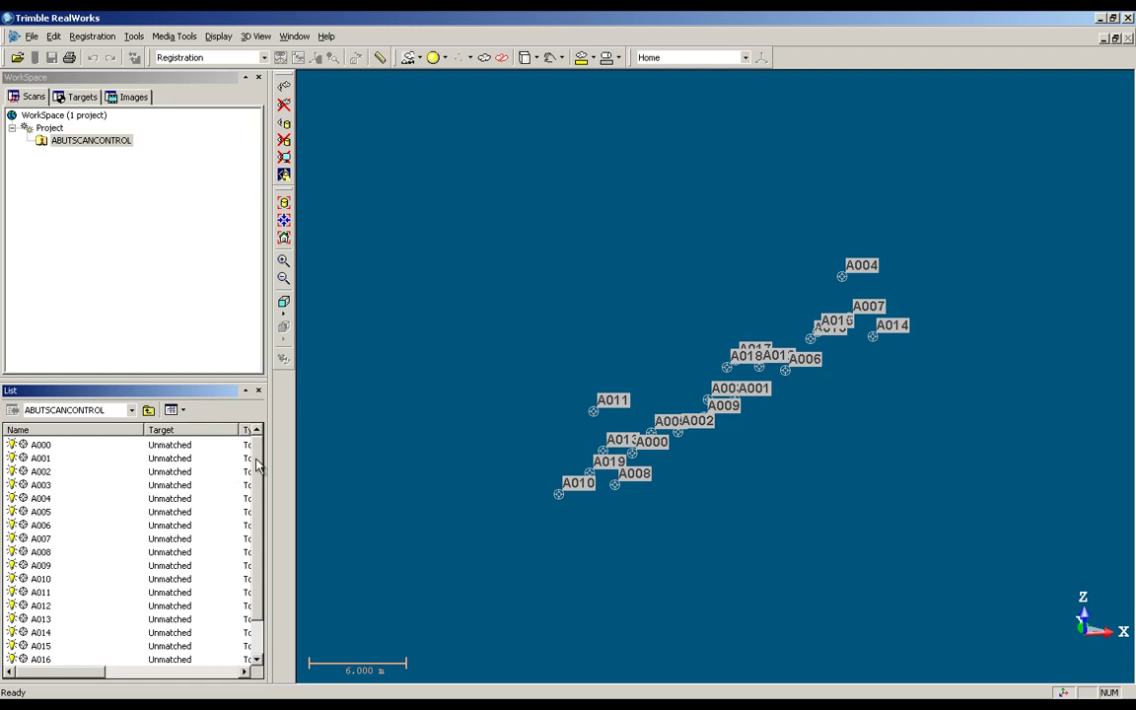
{"action": "scroll", "coordinate": [255, 525], "scroll_direction": "down", "scroll_amount": 1}
{"action": "scroll", "coordinate": [254, 454], "scroll_direction": "up", "scroll_amount": 1}
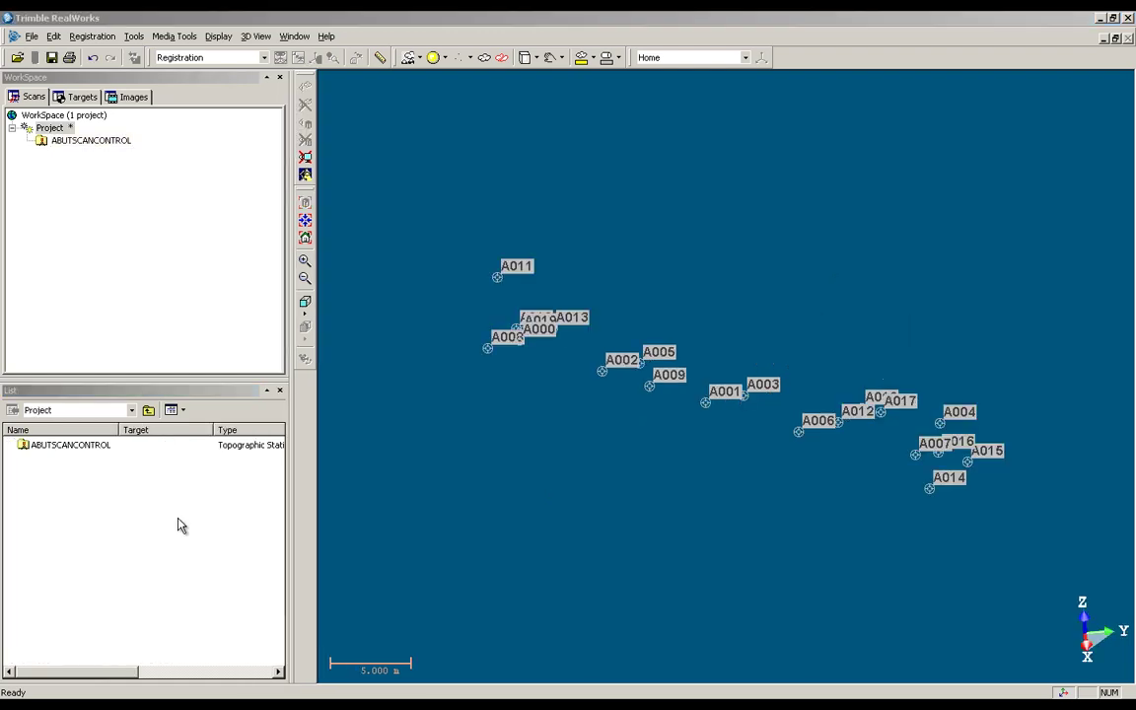
{"action": "left_click_drag", "start_coordinate": [513, 444], "coordinate": [462, 395]}
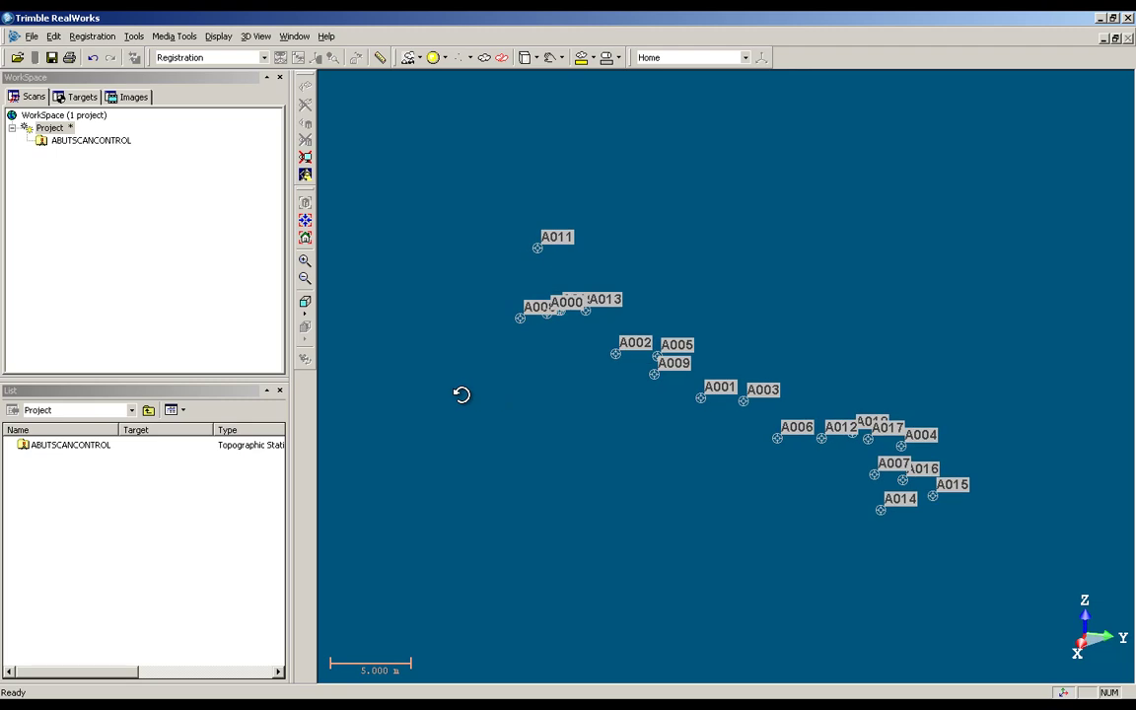
{"action": "left_click_drag", "start_coordinate": [721, 441], "coordinate": [744, 430]}
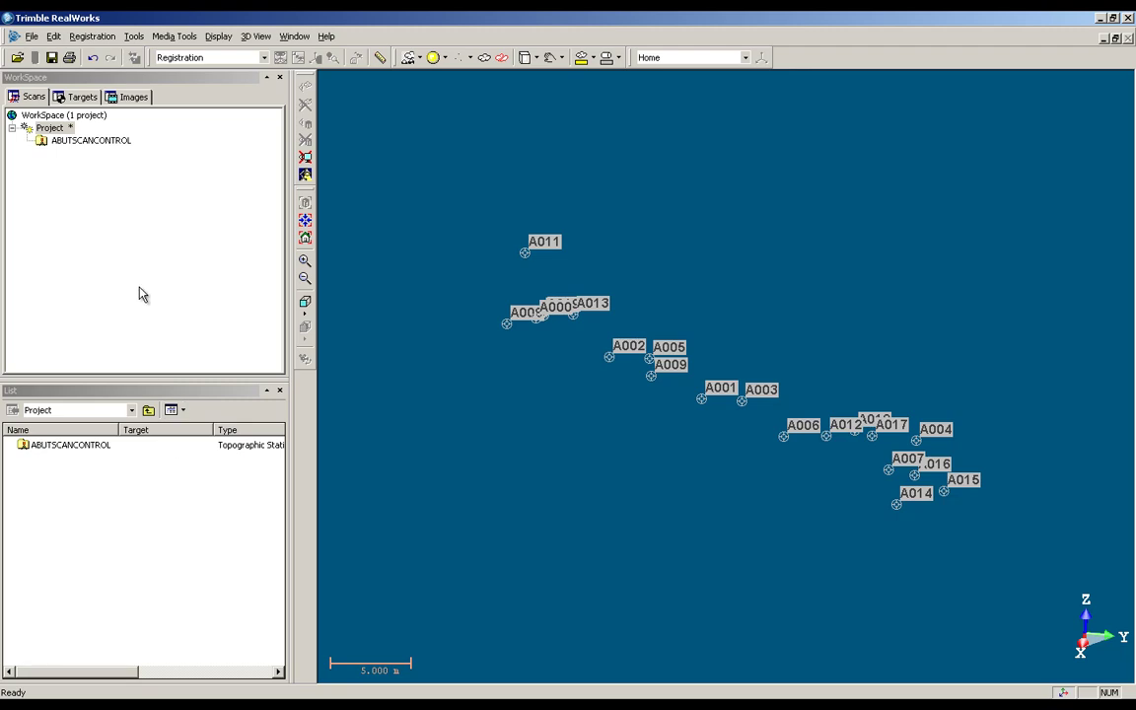
Add Scan_2011_2_10_002.tzs to the project as a new station
{"action": "left_click", "coordinate": [31, 37]}
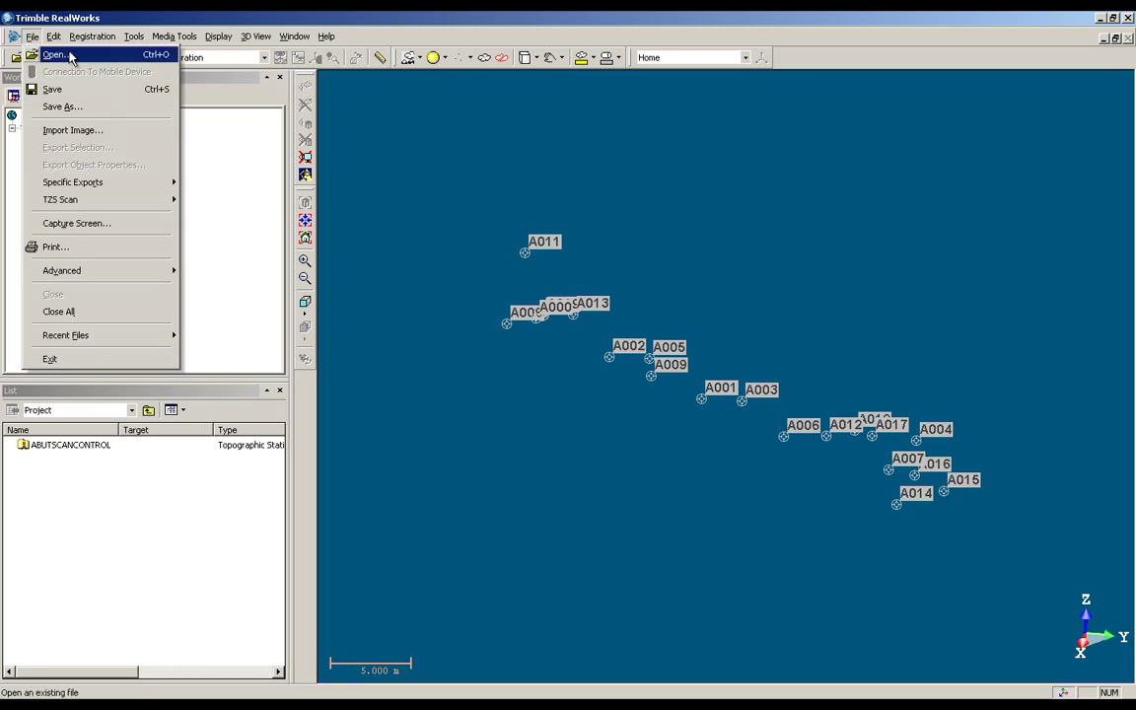
{"action": "left_click", "coordinate": [75, 54]}
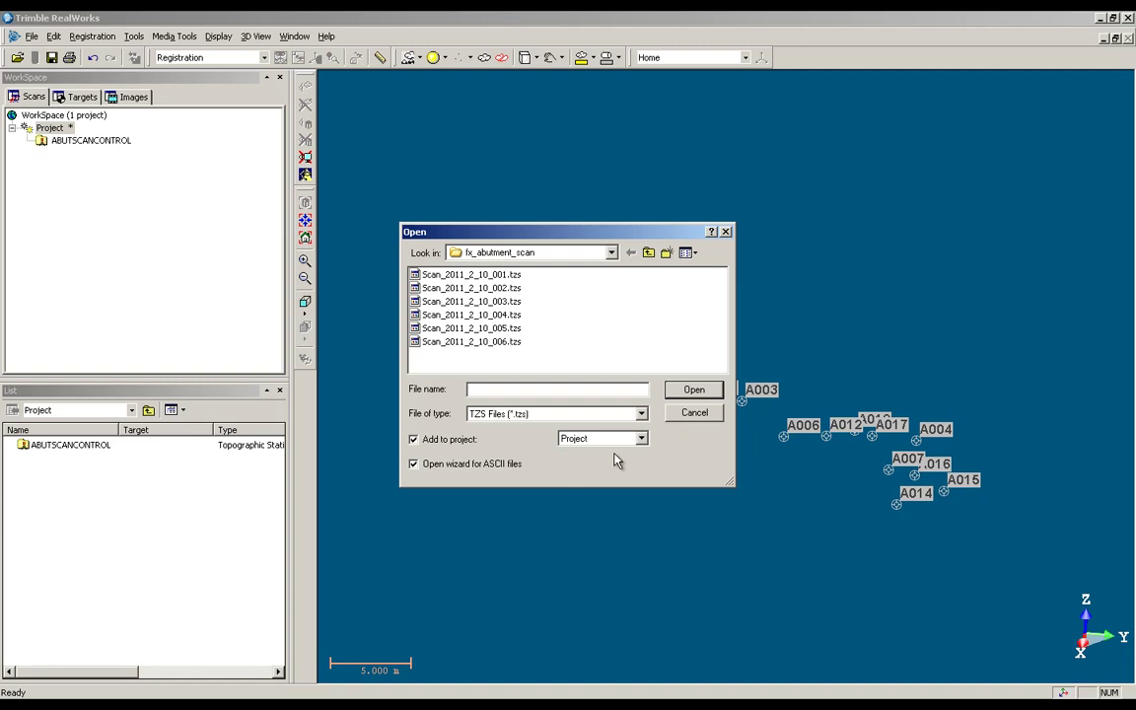
{"action": "left_click", "coordinate": [472, 287]}
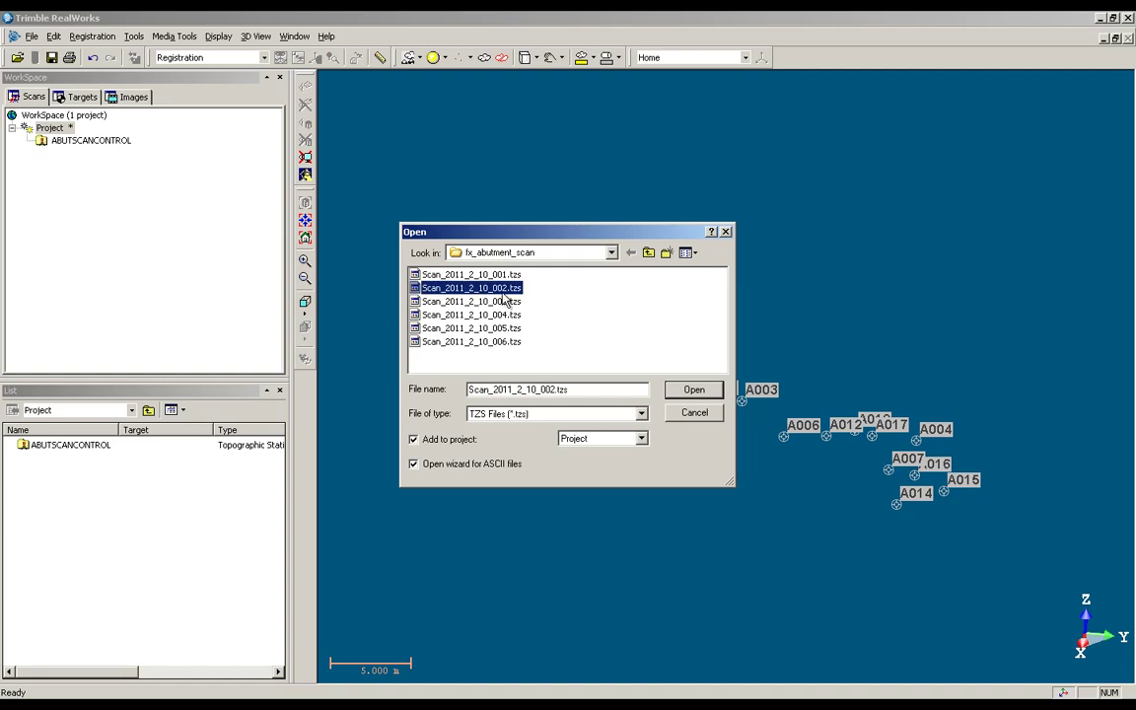
{"action": "left_click", "coordinate": [710, 394]}
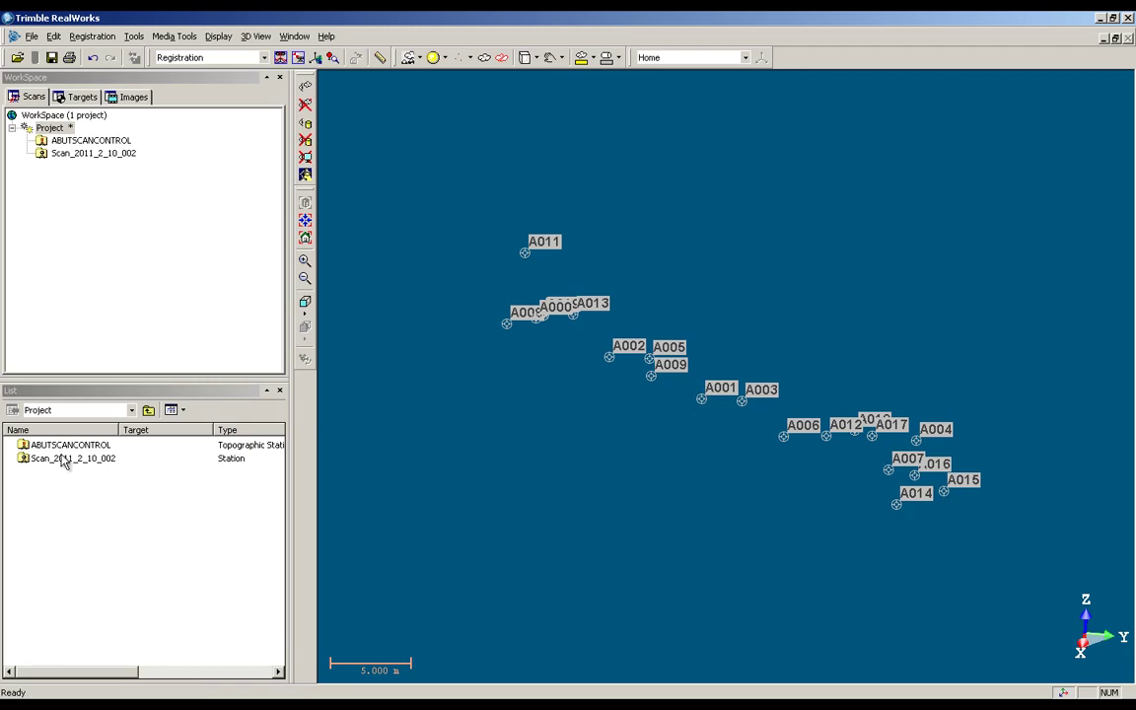
{"action": "mouse_move", "coordinate": [65, 464]}
Complete the Scan_2011_2_10_002 station with its scan file, showing the abutment in the 2D viewer
{"action": "right_click", "coordinate": [71, 459]}
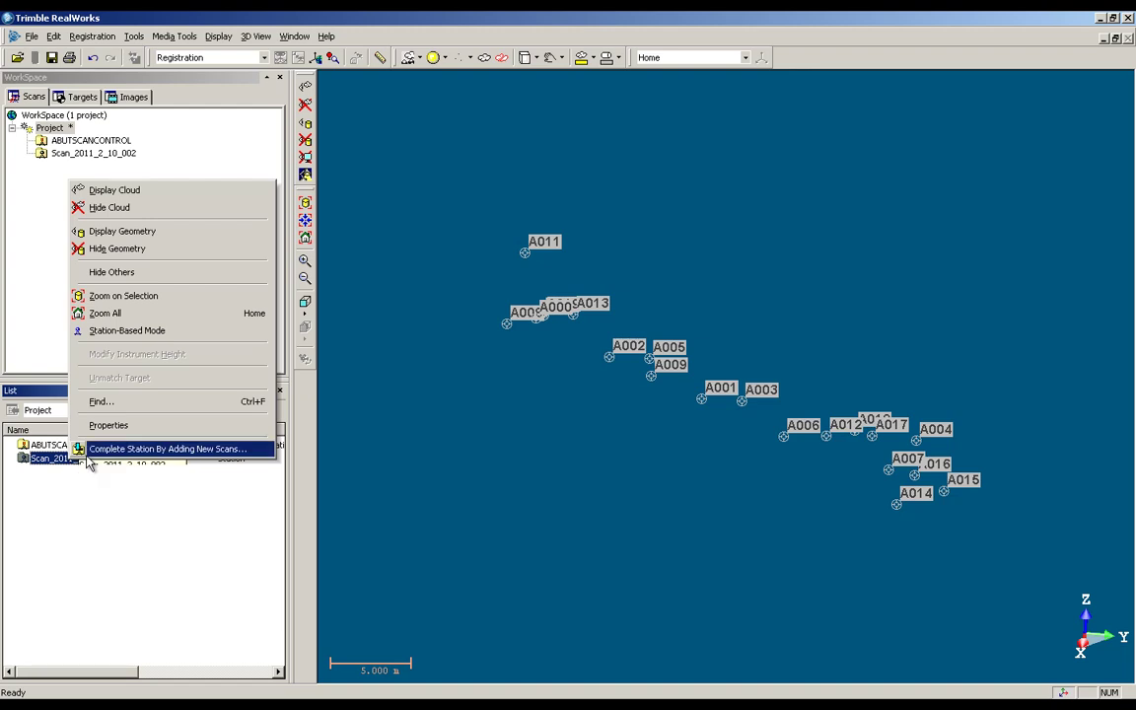
{"action": "left_click", "coordinate": [87, 452]}
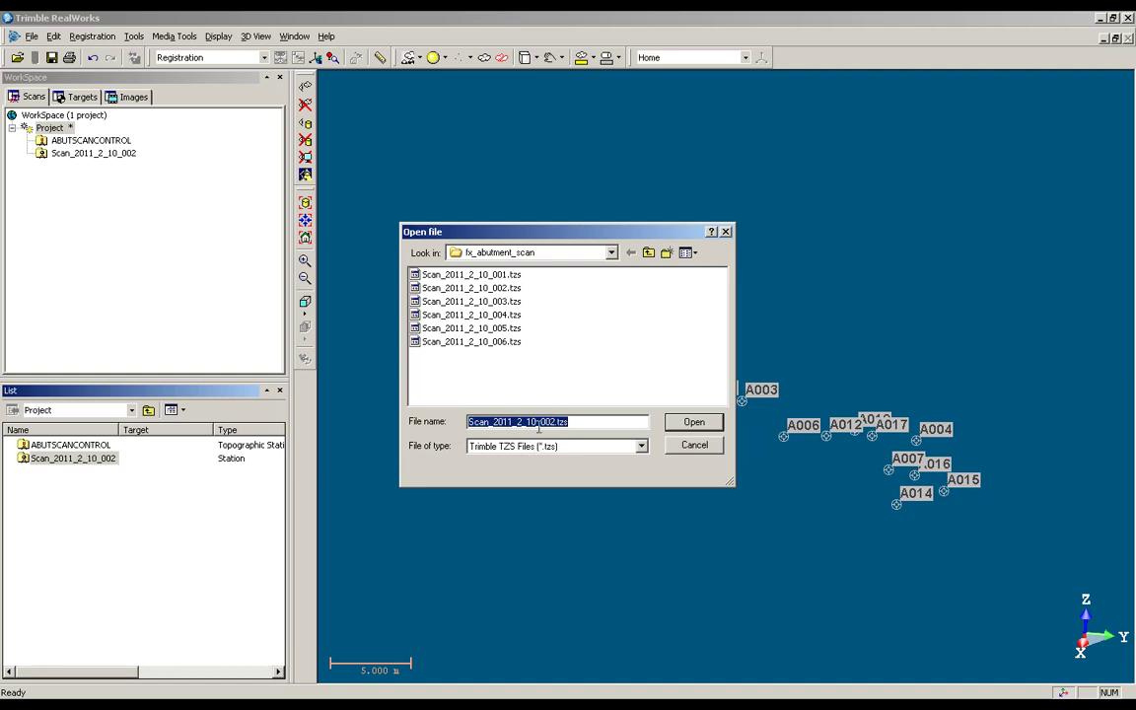
{"action": "left_click", "coordinate": [715, 428]}
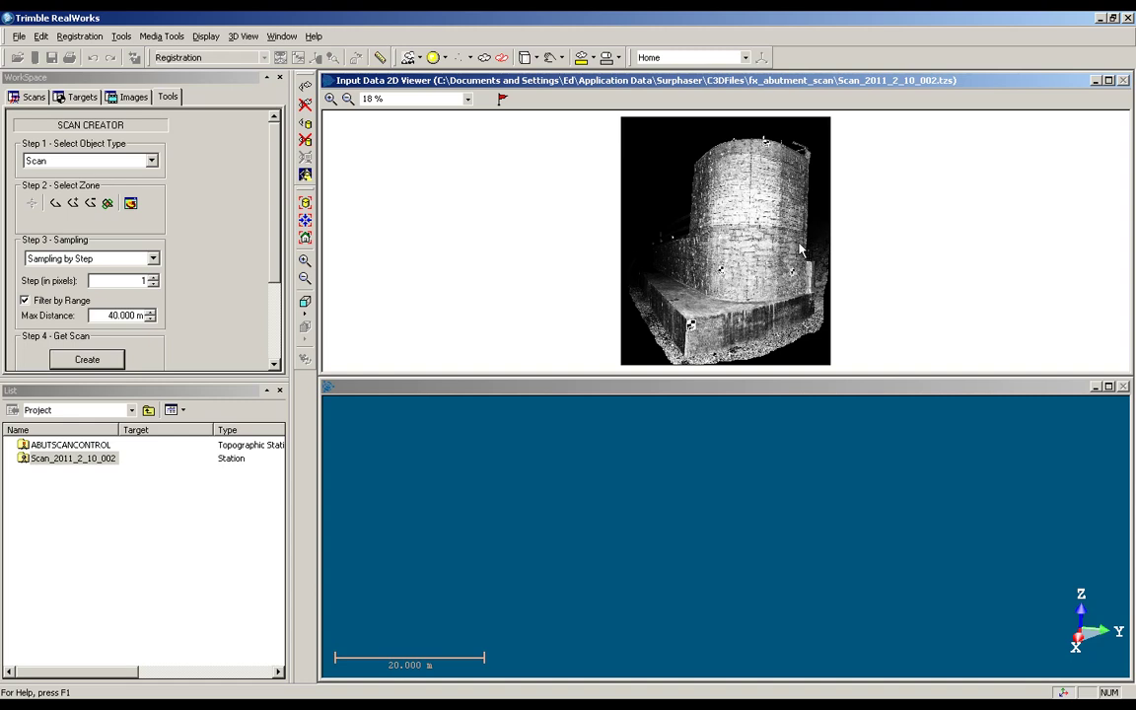
Create a new scan with a 1-pixel sampling step and 40 m maximum distance
{"action": "left_click", "coordinate": [152, 285]}
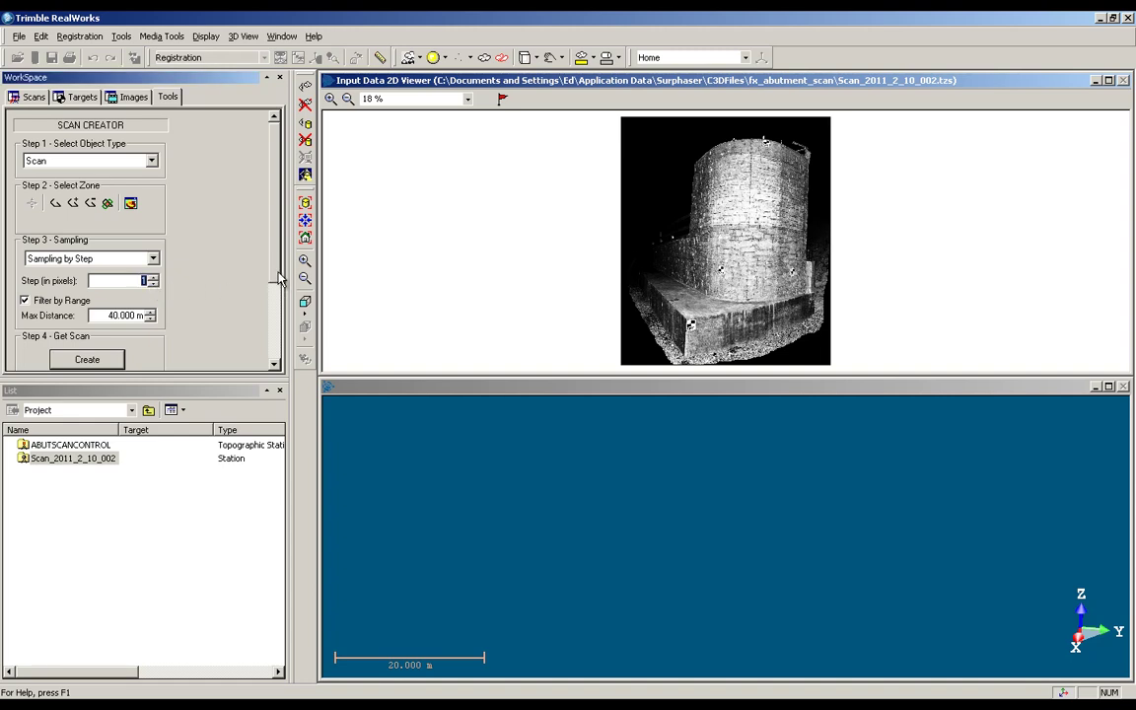
{"action": "scroll", "coordinate": [246, 266], "scroll_direction": "down", "scroll_amount": 2}
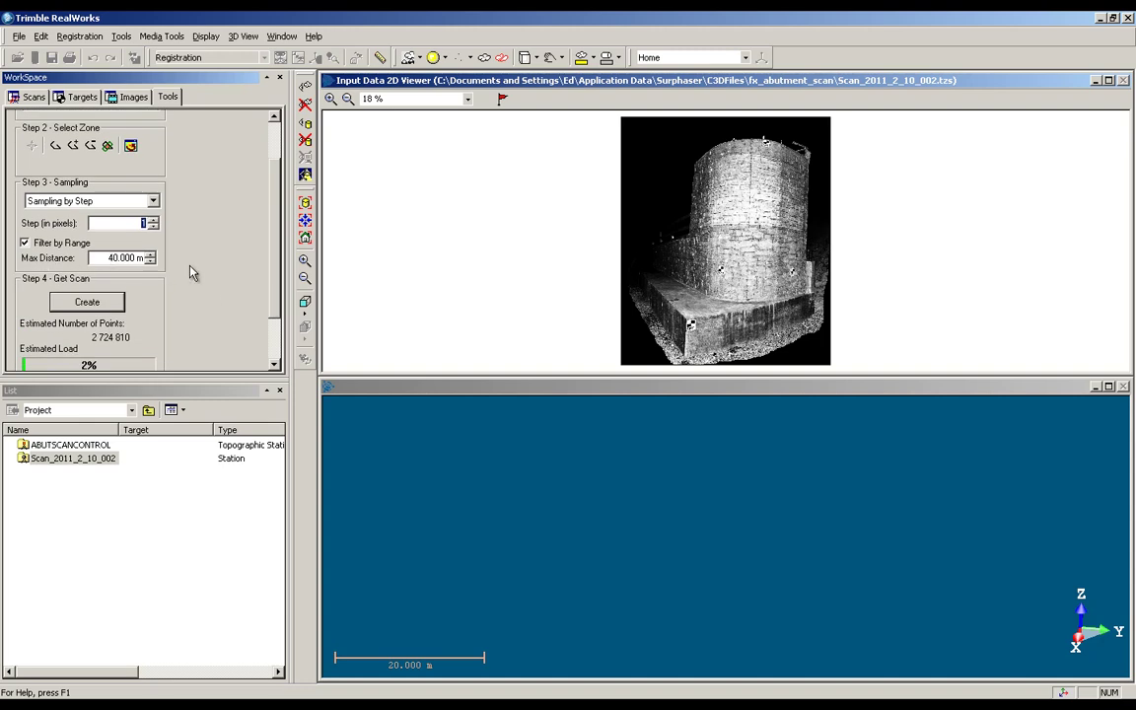
{"action": "scroll", "coordinate": [267, 275], "scroll_direction": "down", "scroll_amount": 2}
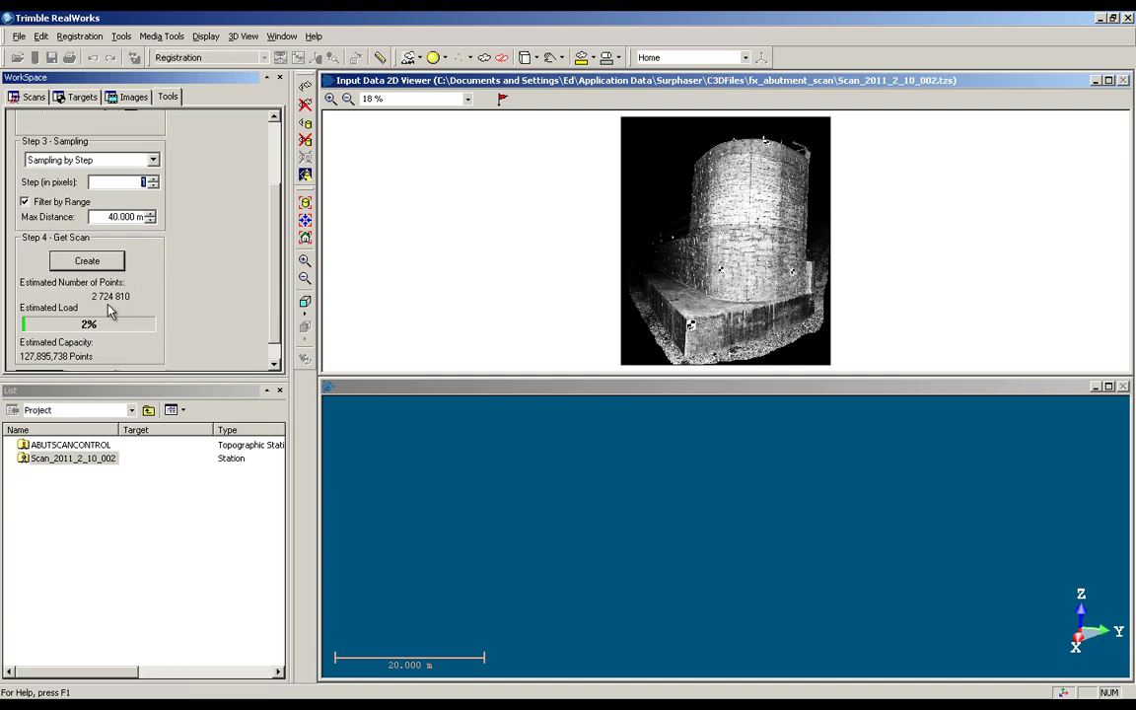
{"action": "scroll", "coordinate": [272, 331], "scroll_direction": "down", "scroll_amount": 1}
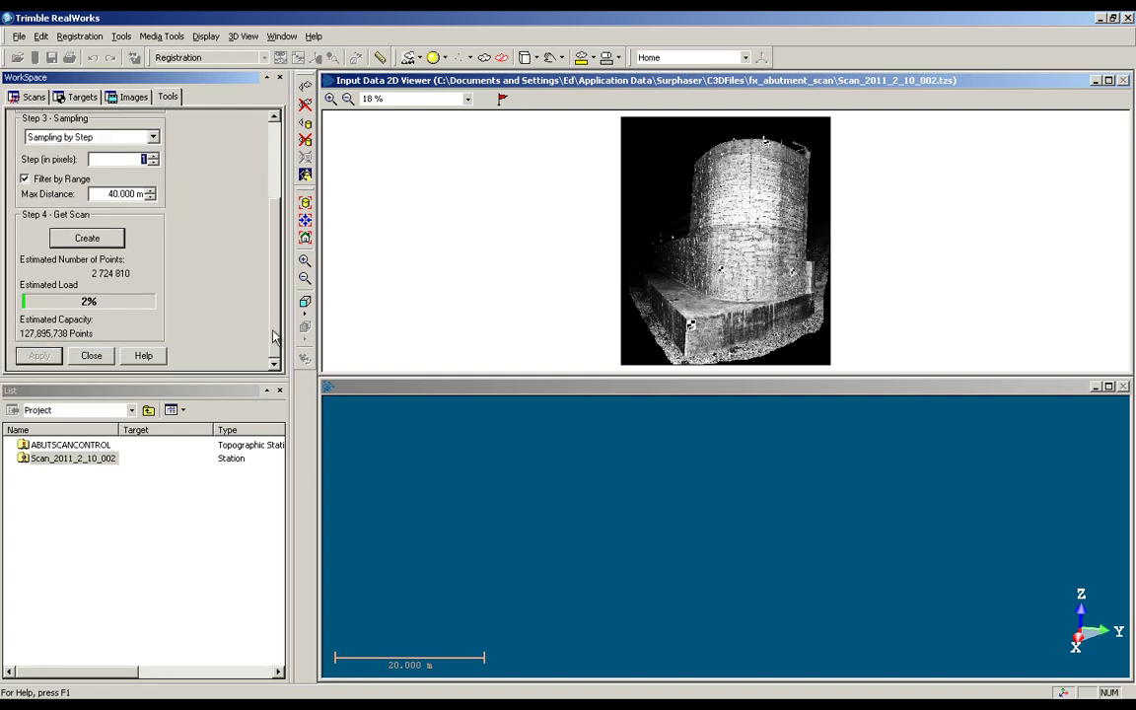
{"action": "left_click", "coordinate": [112, 240]}
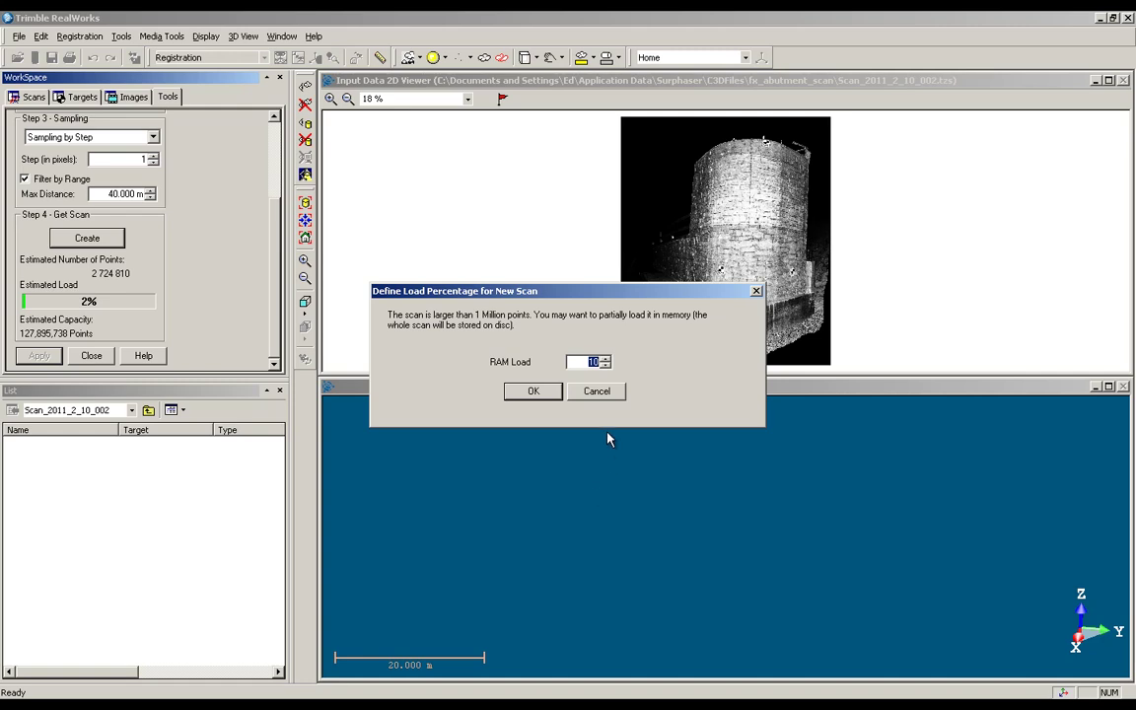
Load SCAN1 at 40% RAM load and orbit its abutment point cloud
{"action": "type", "text": "40"}
{"action": "left_click", "coordinate": [550, 392]}
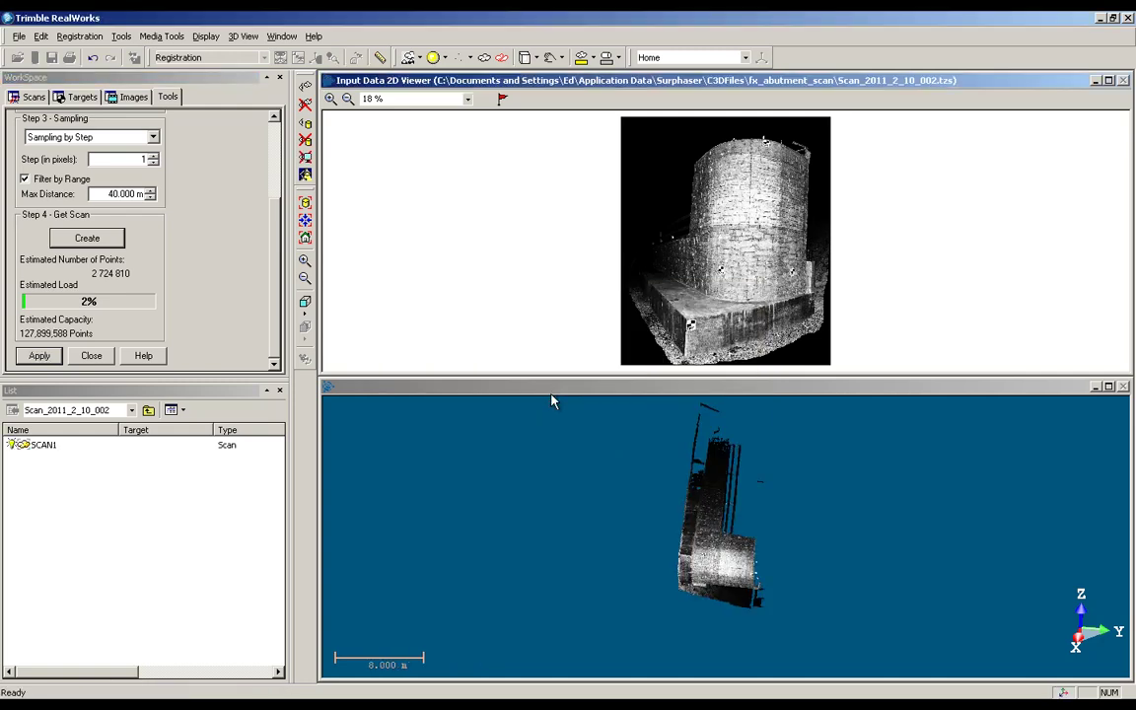
{"action": "mouse_move", "coordinate": [680, 589]}
{"action": "left_mouse_down"}
{"action": "mouse_move", "coordinate": [667, 569]}
{"action": "mouse_move", "coordinate": [678, 549]}
{"action": "mouse_move", "coordinate": [670, 463]}
{"action": "mouse_move", "coordinate": [578, 489]}
{"action": "mouse_move", "coordinate": [765, 573]}
{"action": "mouse_move", "coordinate": [878, 523]}
{"action": "mouse_move", "coordinate": [758, 501]}
{"action": "mouse_move", "coordinate": [736, 601]}
{"action": "mouse_move", "coordinate": [900, 572]}
{"action": "mouse_move", "coordinate": [742, 570]}
{"action": "mouse_move", "coordinate": [711, 596]}
{"action": "mouse_move", "coordinate": [802, 601]}
{"action": "mouse_move", "coordinate": [665, 565]}
{"action": "mouse_move", "coordinate": [660, 577]}
{"action": "left_mouse_up"}
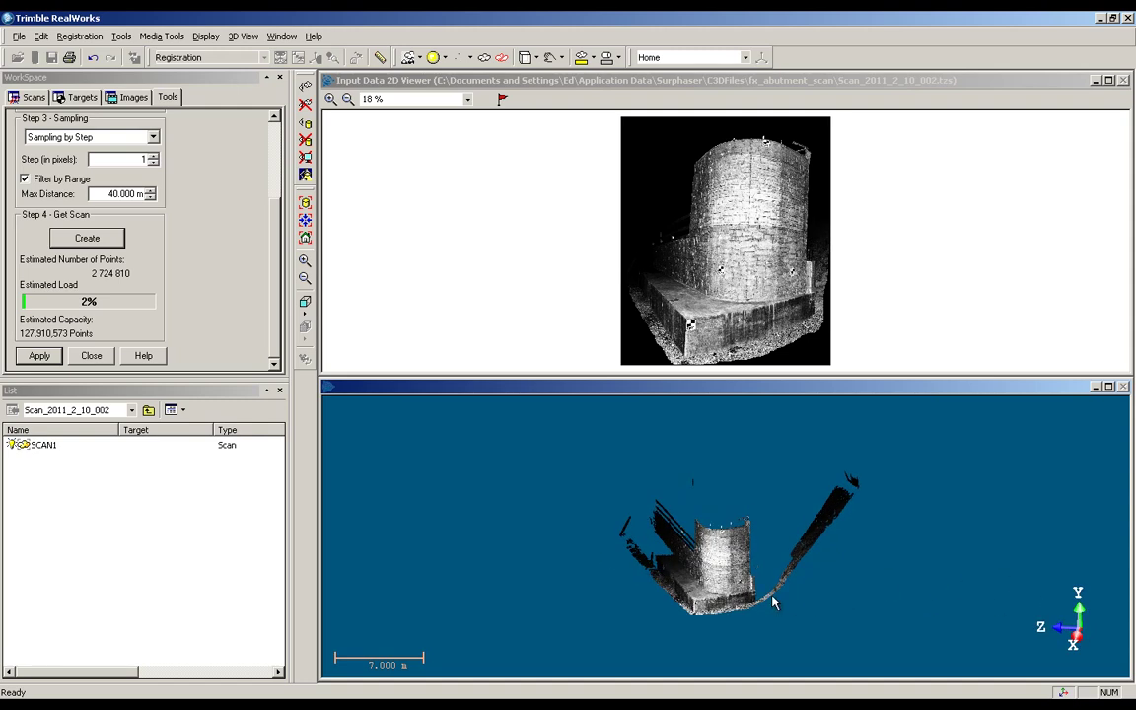
{"action": "left_click_drag", "start_coordinate": [643, 604], "coordinate": [718, 592]}
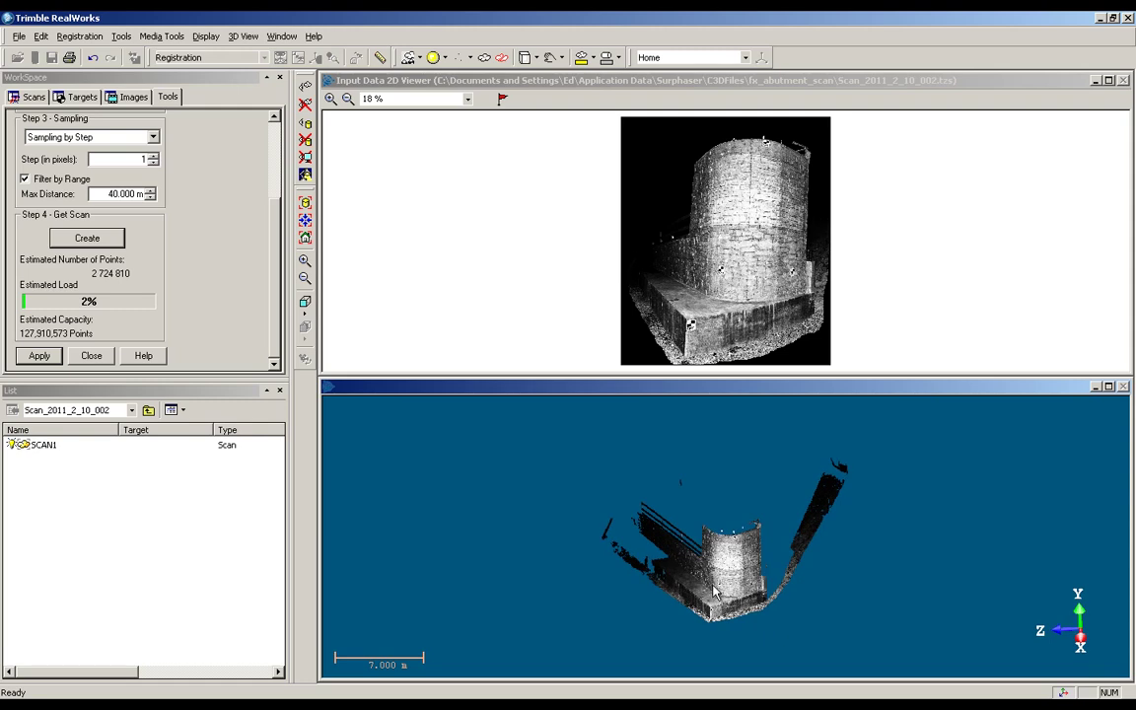
Apply the scan extraction and orbit the resulting SCAN2 abutment cloud
{"action": "left_click", "coordinate": [53, 359]}
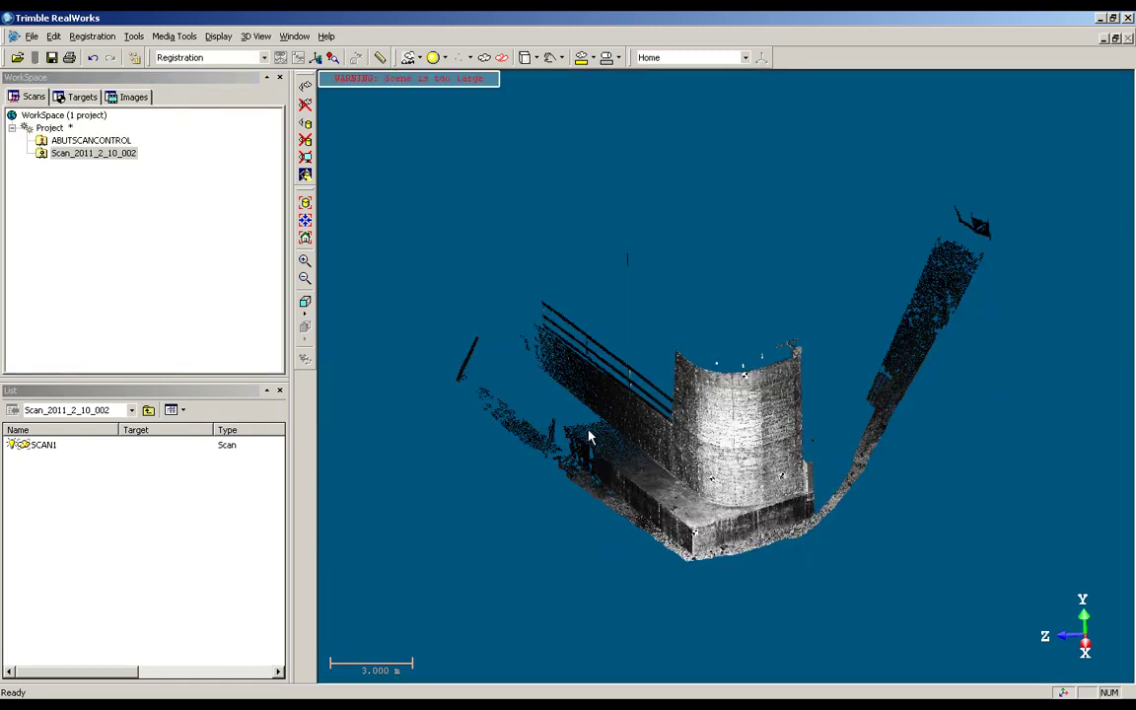
{"action": "left_click_drag", "start_coordinate": [589, 436], "coordinate": [730, 471]}
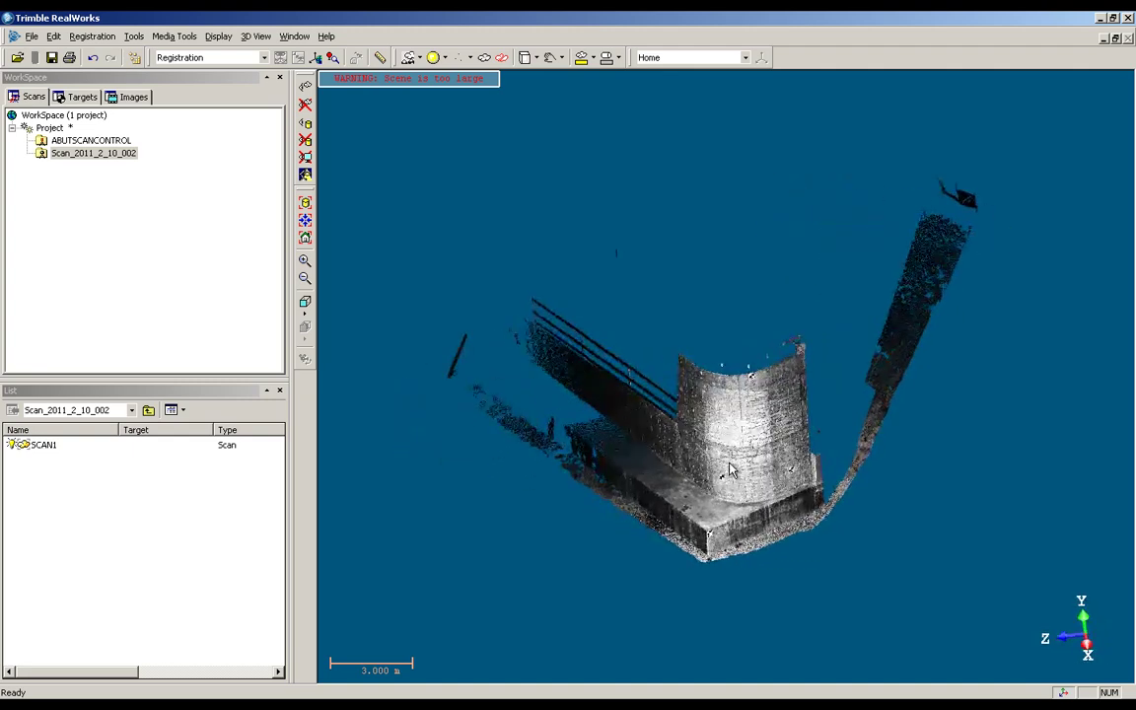
{"action": "mouse_move", "coordinate": [641, 443]}
{"action": "left_mouse_down"}
{"action": "mouse_move", "coordinate": [857, 475]}
{"action": "mouse_move", "coordinate": [636, 448]}
{"action": "left_mouse_up"}
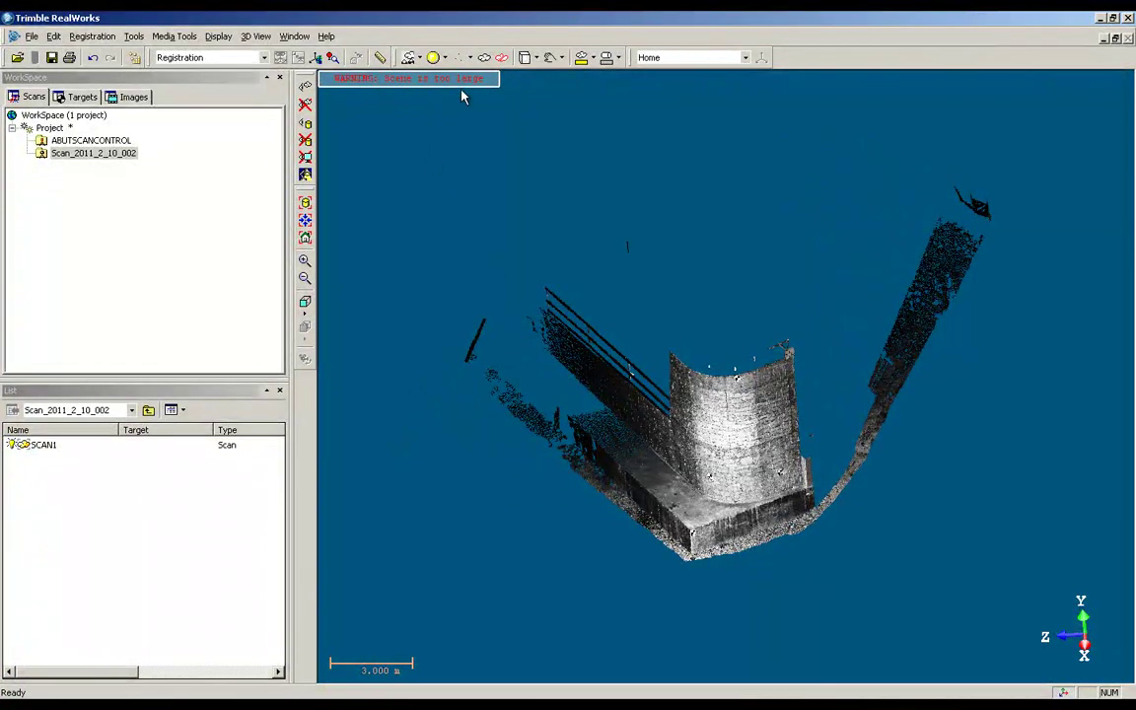
{"action": "left_click_drag", "start_coordinate": [611, 395], "coordinate": [697, 504]}
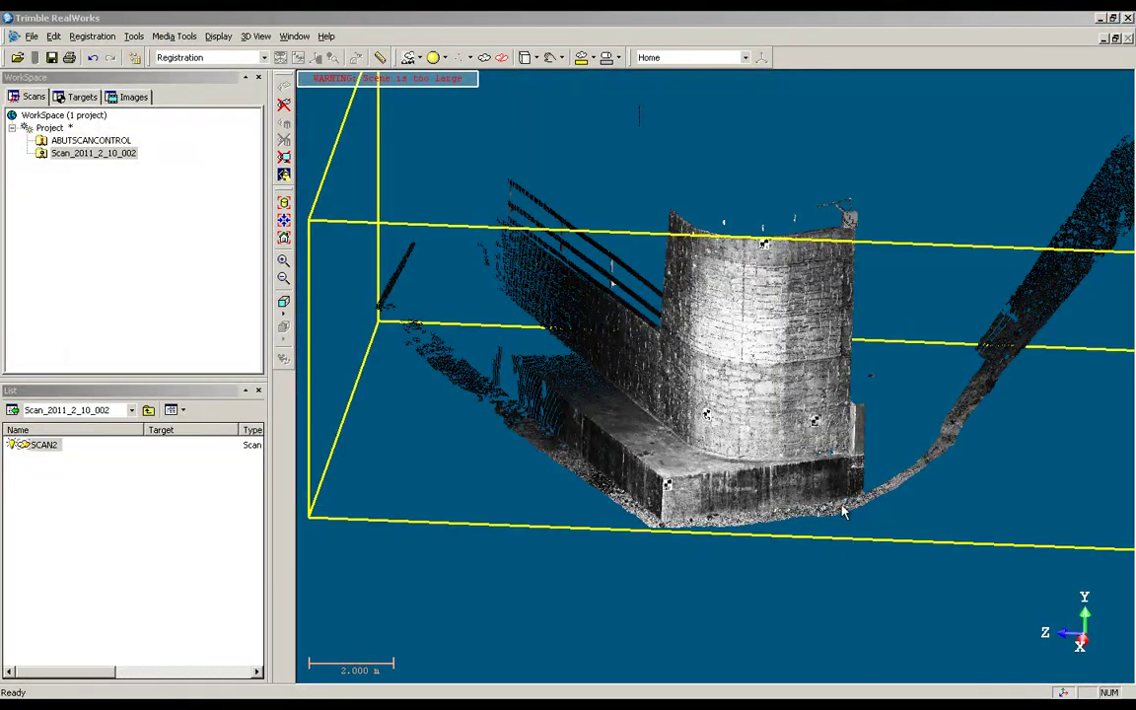
{"action": "left_click_drag", "start_coordinate": [864, 530], "coordinate": [759, 481]}
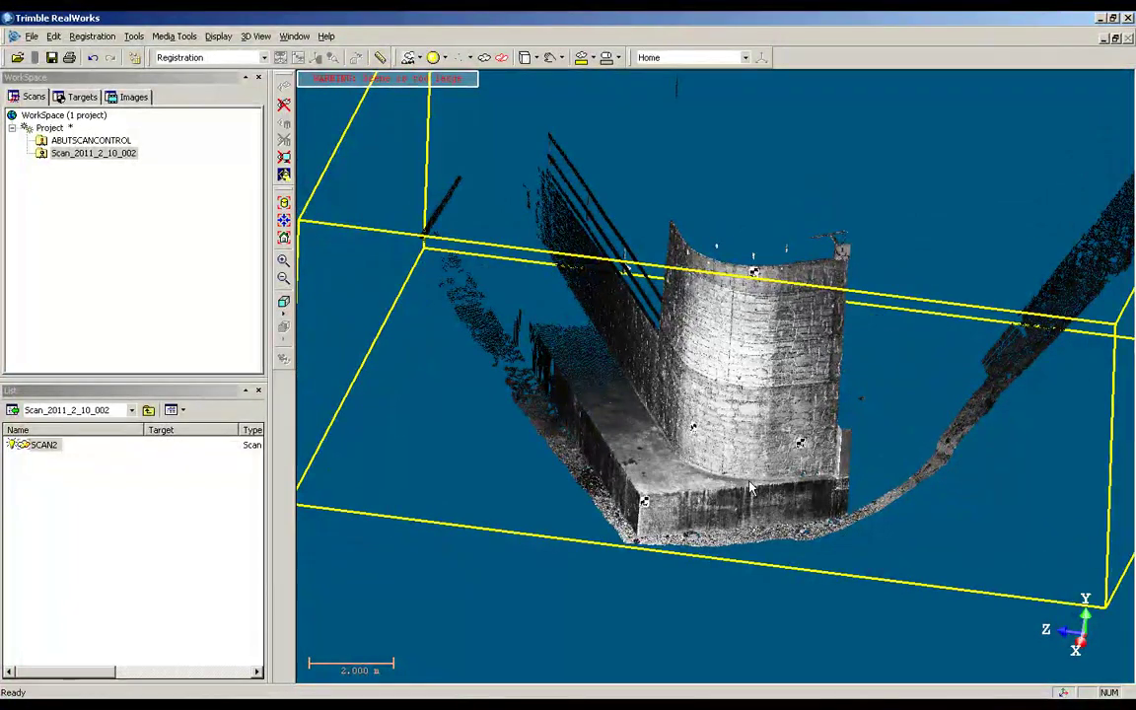
Raise SCAN2's Filter On Disk Points to 100% in the Partial Loading Manager and apply
{"action": "left_click_drag", "start_coordinate": [679, 440], "coordinate": [708, 491]}
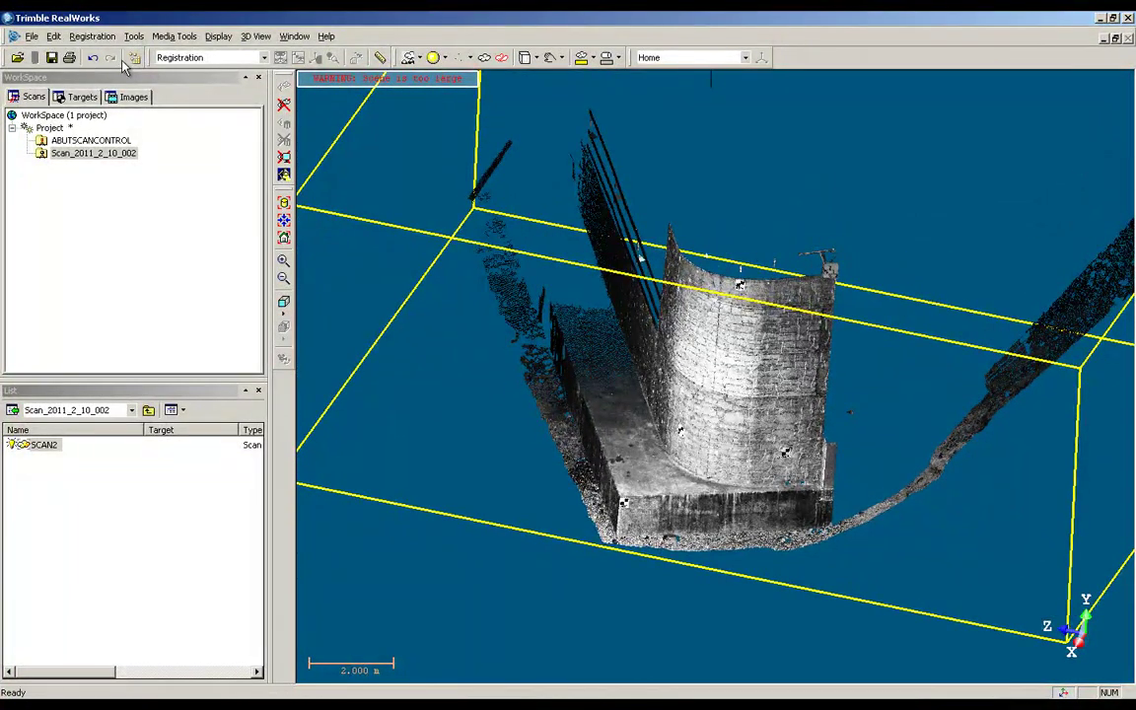
{"action": "left_click", "coordinate": [135, 59]}
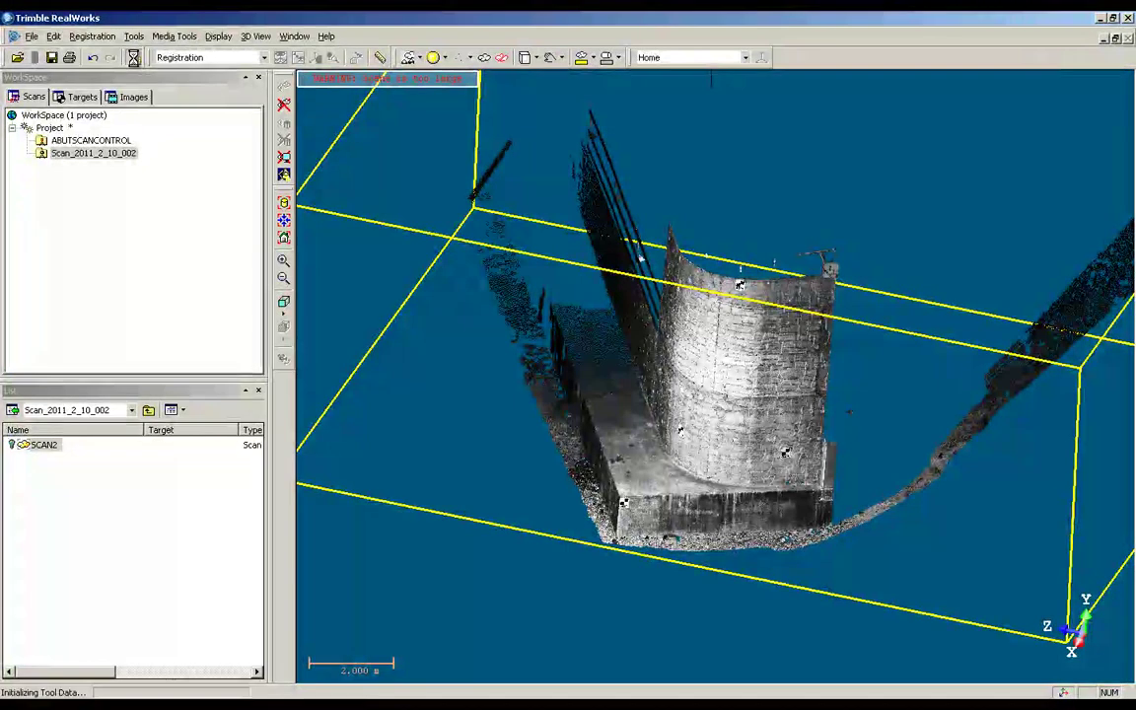
{"action": "left_click_drag", "start_coordinate": [616, 423], "coordinate": [625, 460]}
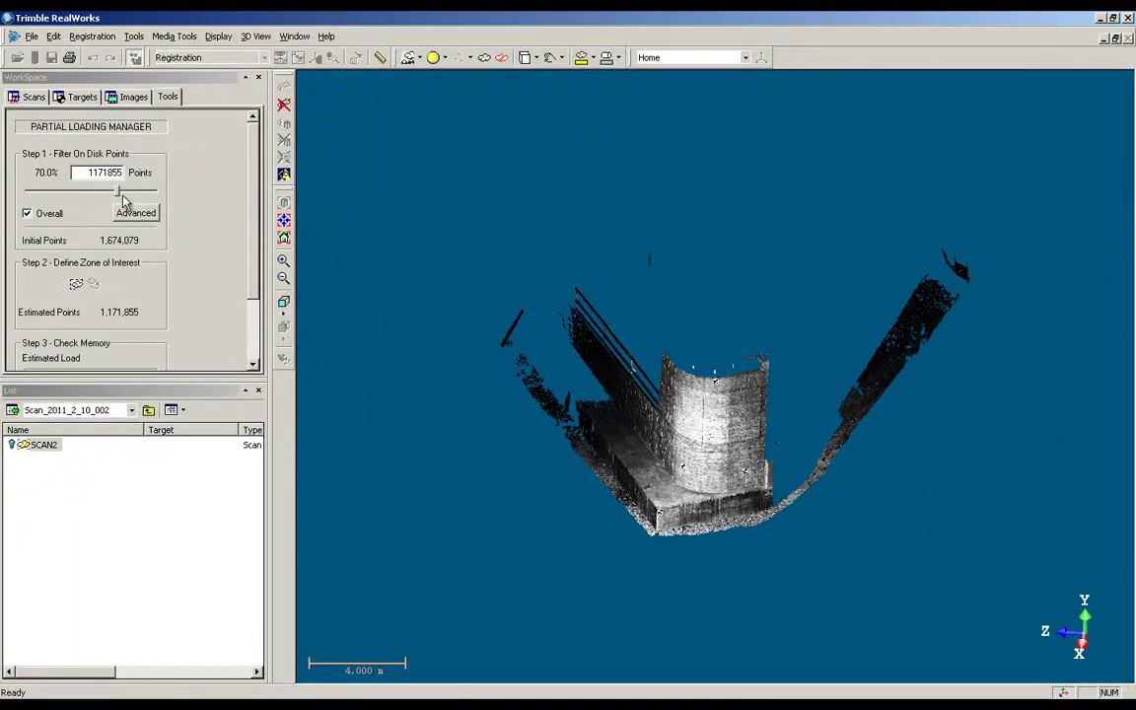
{"action": "left_click_drag", "start_coordinate": [119, 192], "coordinate": [161, 192]}
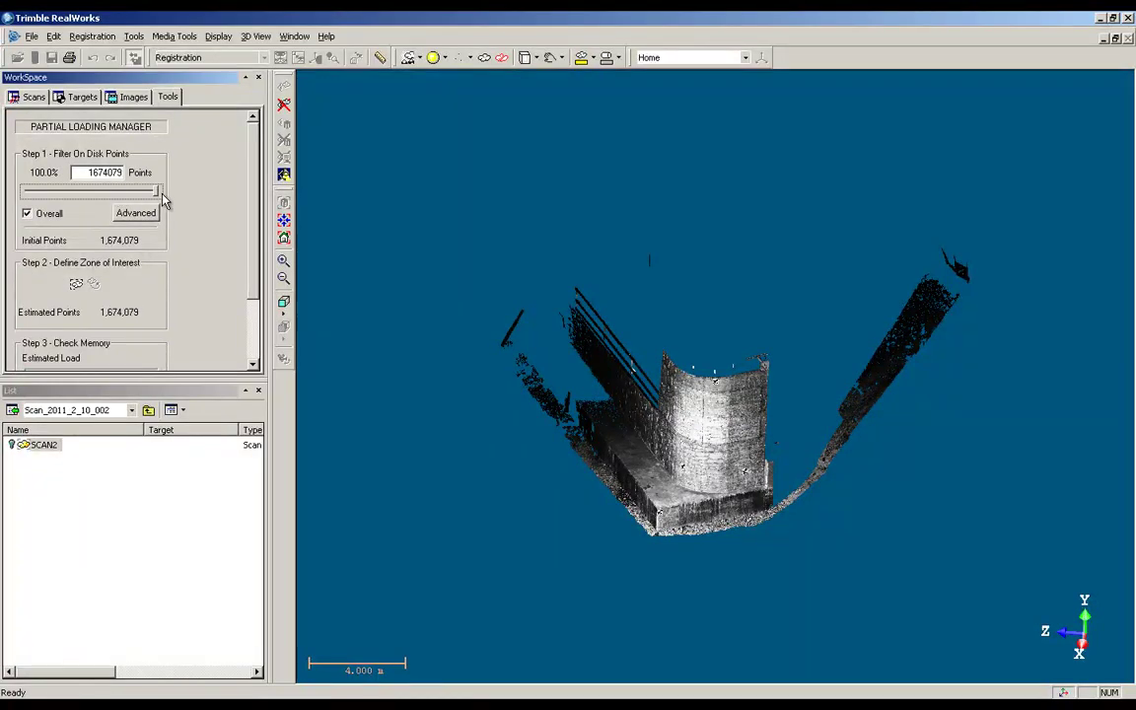
{"action": "scroll", "coordinate": [232, 258], "scroll_direction": "down", "scroll_amount": 3}
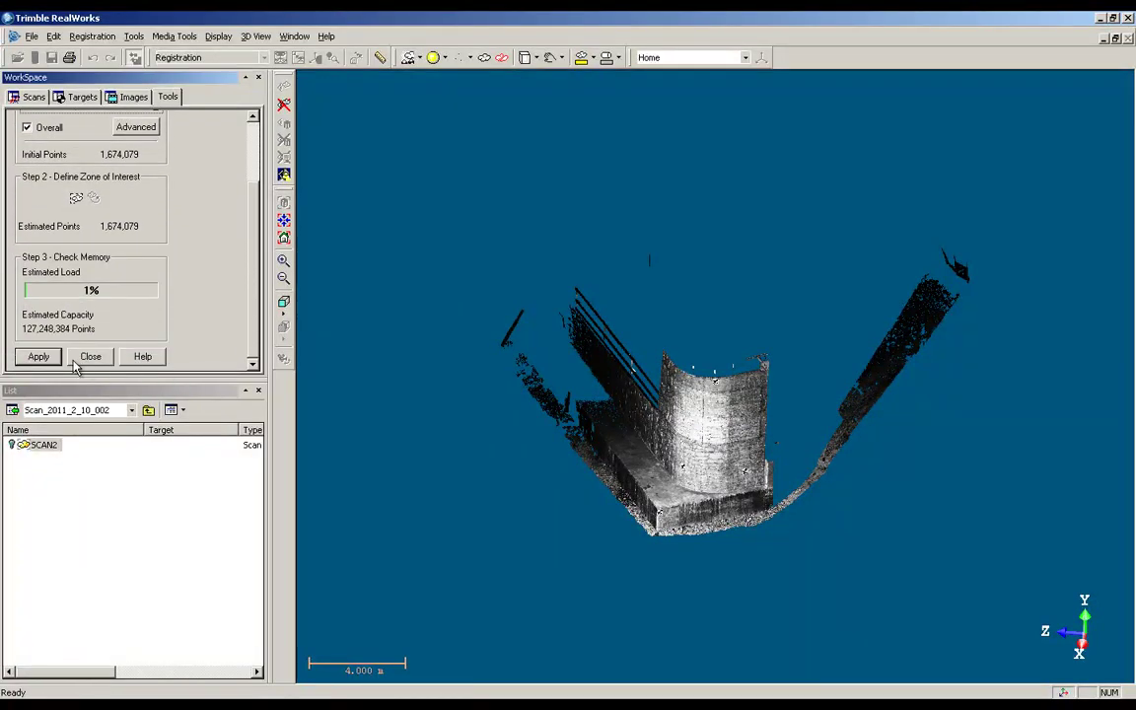
{"action": "left_click", "coordinate": [39, 357]}
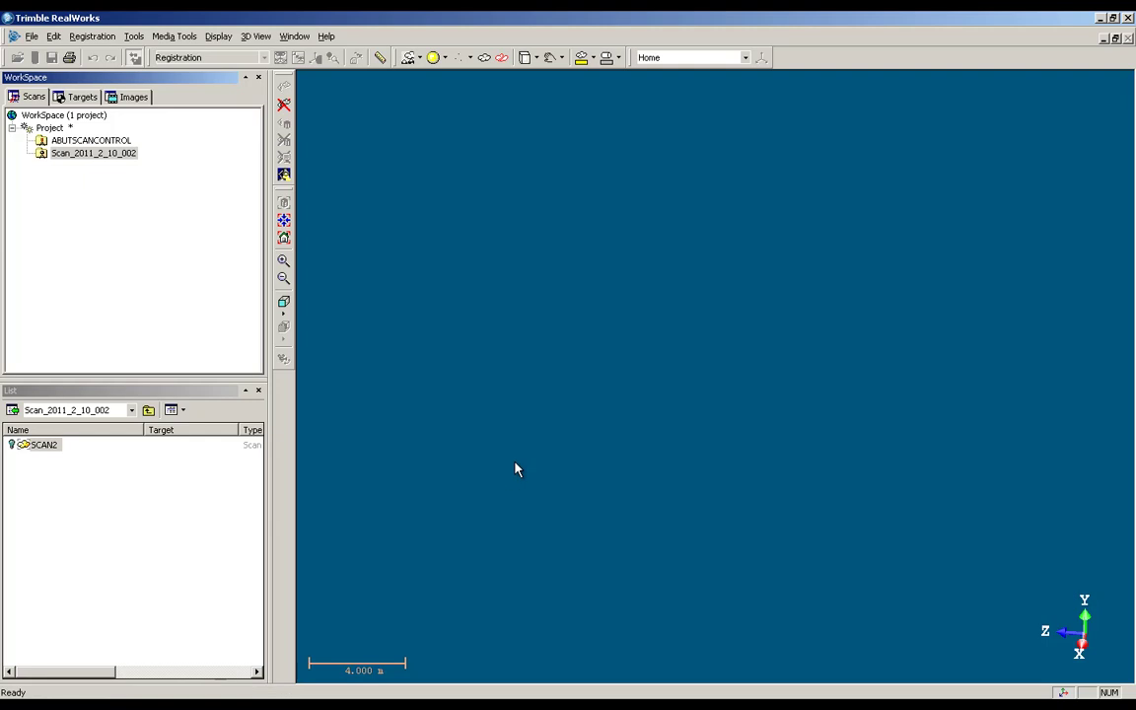
Zoom in and level the view to inspect the full-density abutment cloud
{"action": "left_click_drag", "start_coordinate": [620, 474], "coordinate": [651, 478]}
{"action": "scroll", "coordinate": [661, 482], "scroll_direction": "up", "scroll_amount": 3}
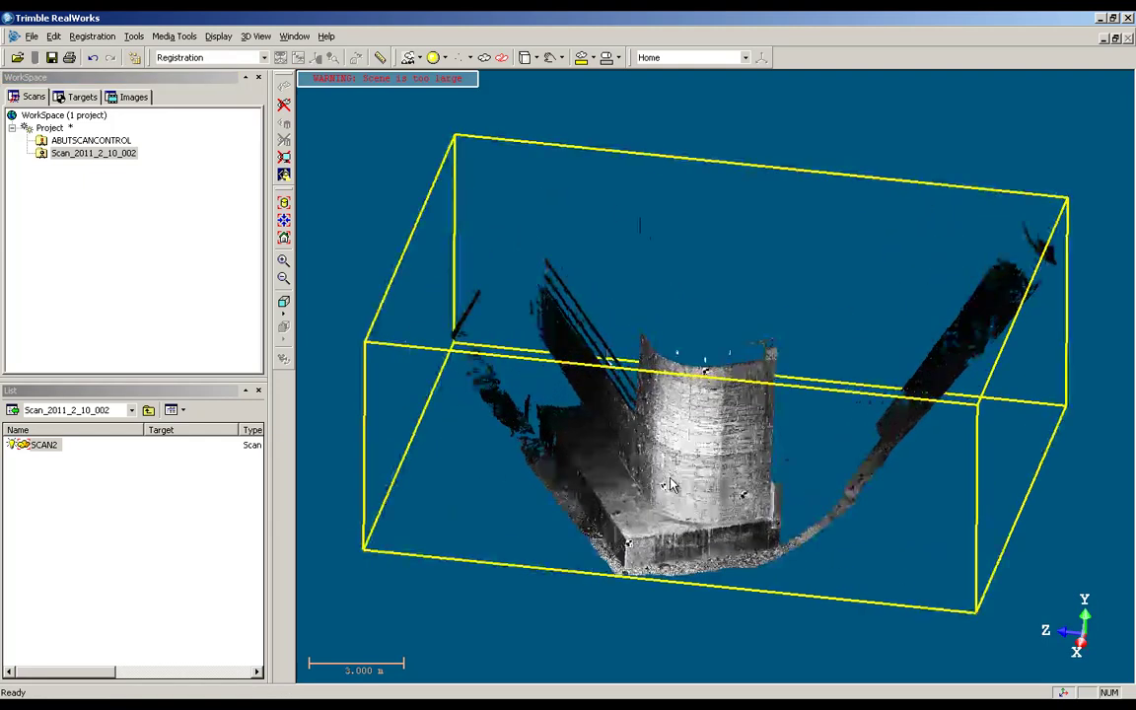
{"action": "scroll", "coordinate": [669, 483], "scroll_direction": "up", "scroll_amount": 5}
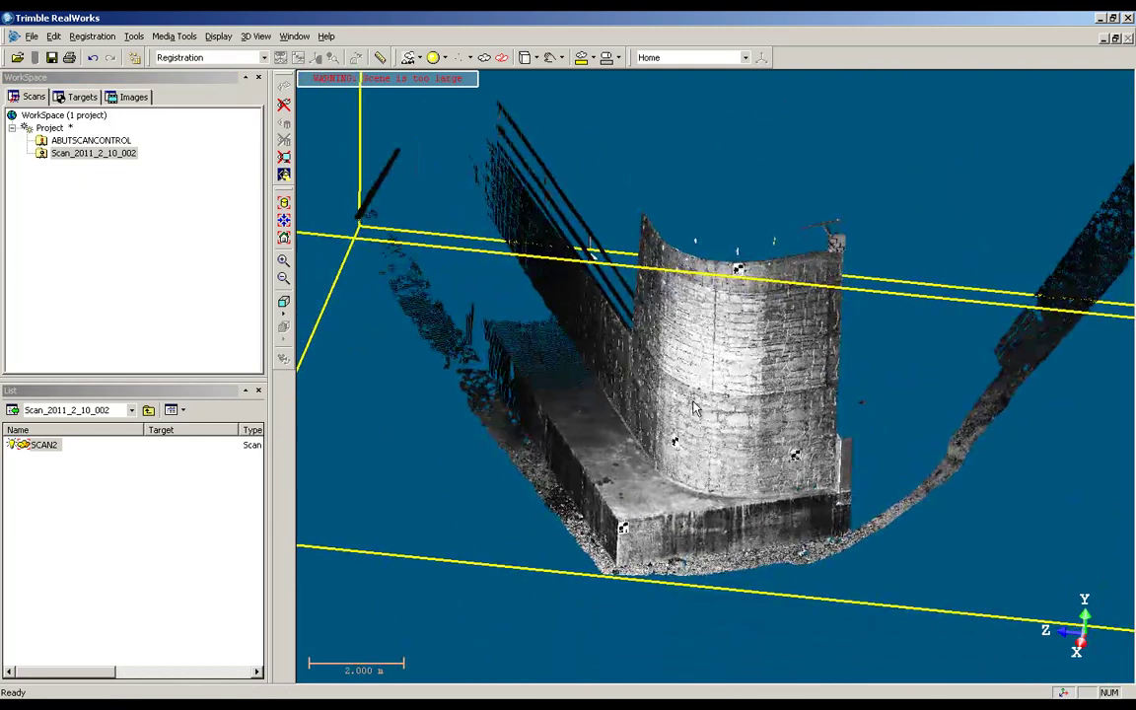
{"action": "left_click_drag", "start_coordinate": [463, 394], "coordinate": [539, 447]}
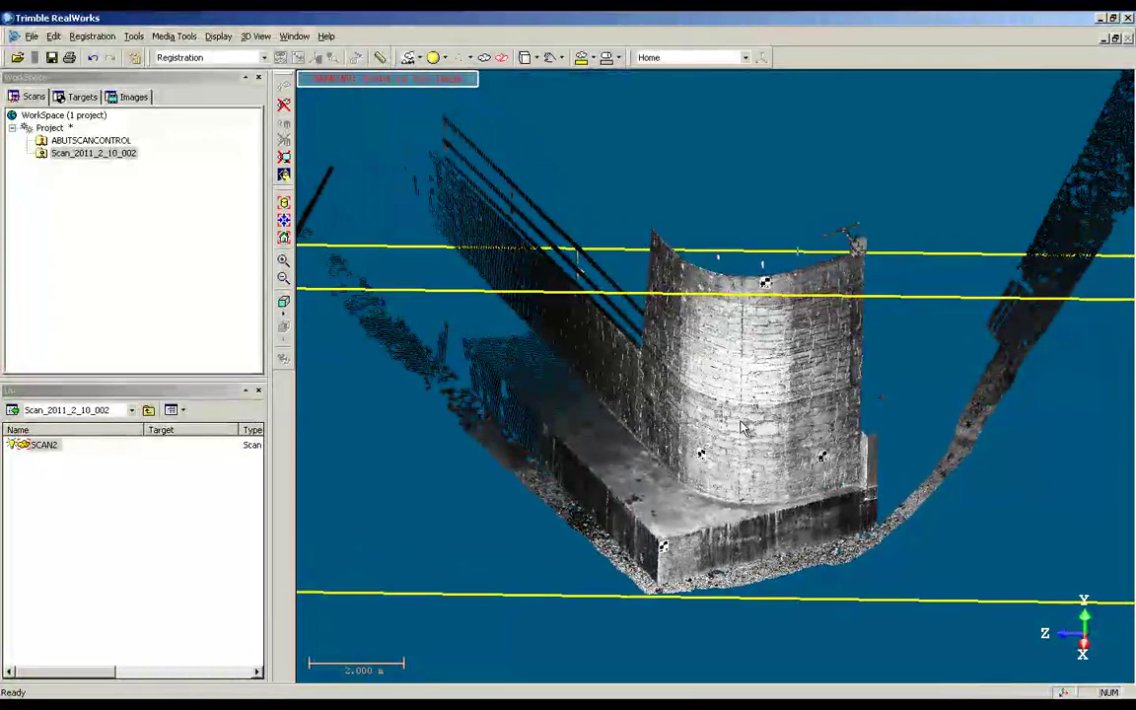
{"action": "left_click_drag", "start_coordinate": [735, 425], "coordinate": [666, 376]}
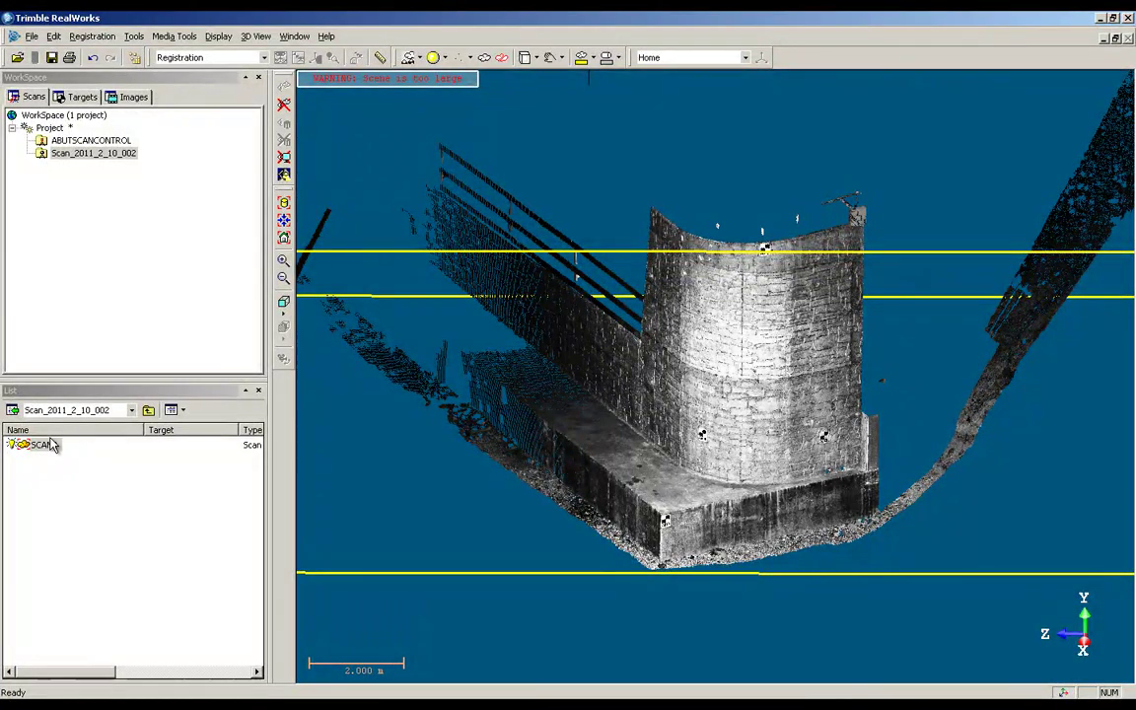
Open the Target Analyzer for station Scan_2011_2_10_002, keeping it as the only station
{"action": "left_click", "coordinate": [45, 152]}
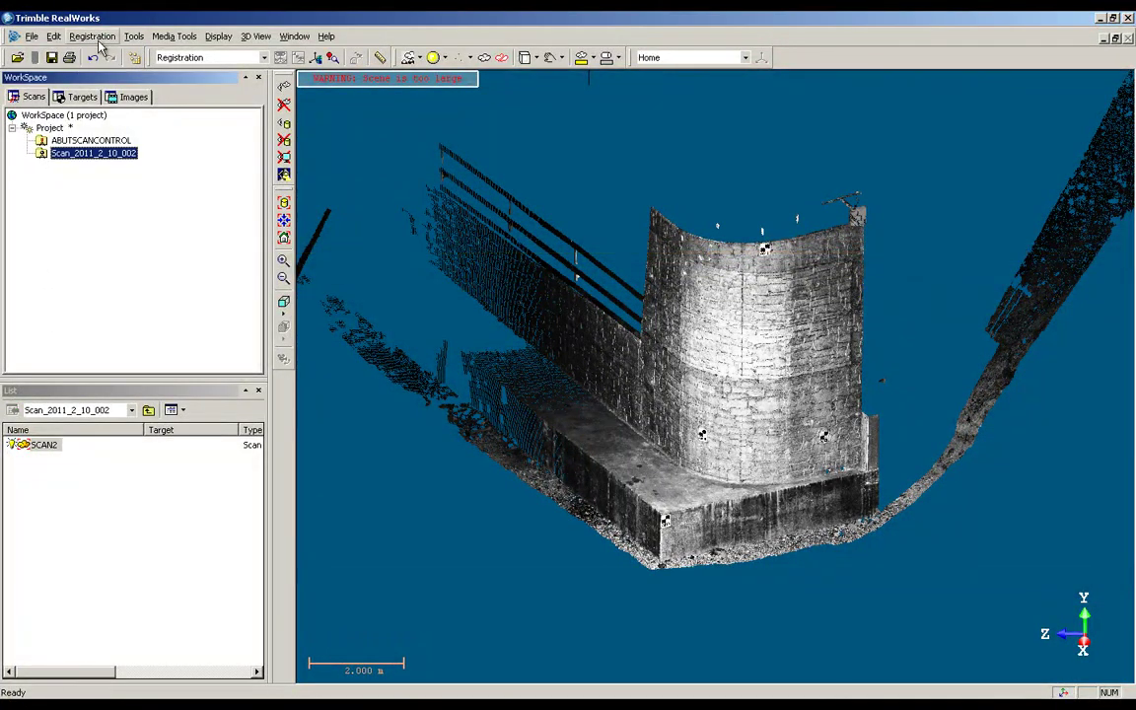
{"action": "left_click", "coordinate": [93, 36]}
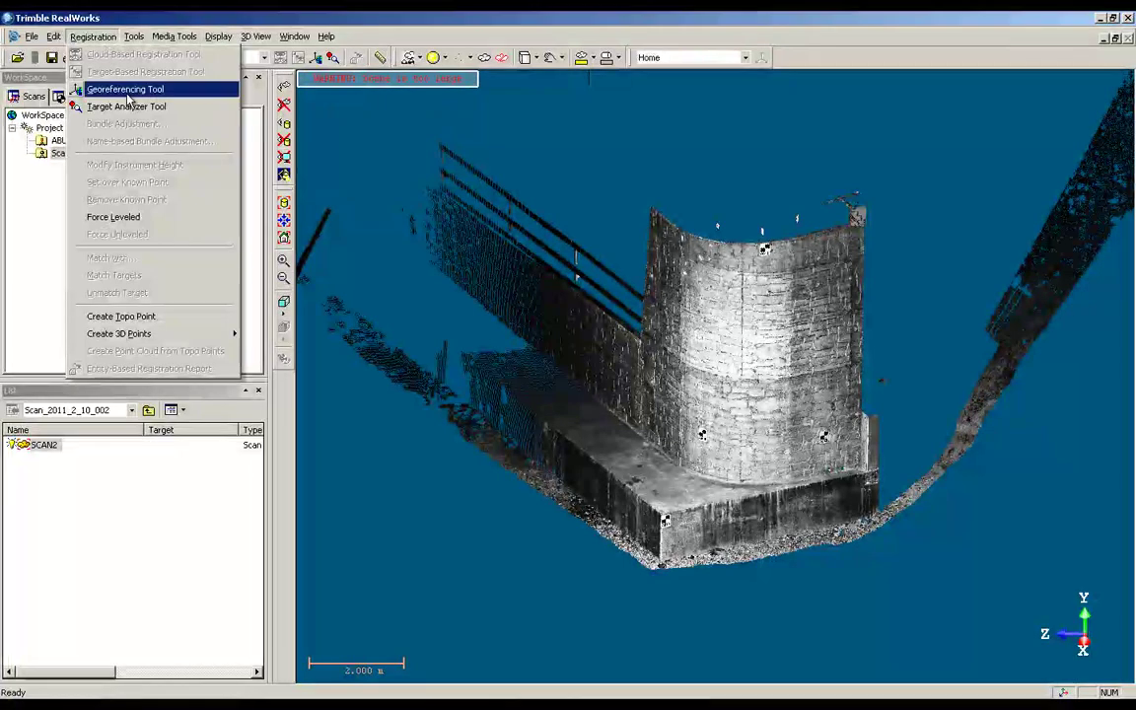
{"action": "left_click", "coordinate": [177, 106]}
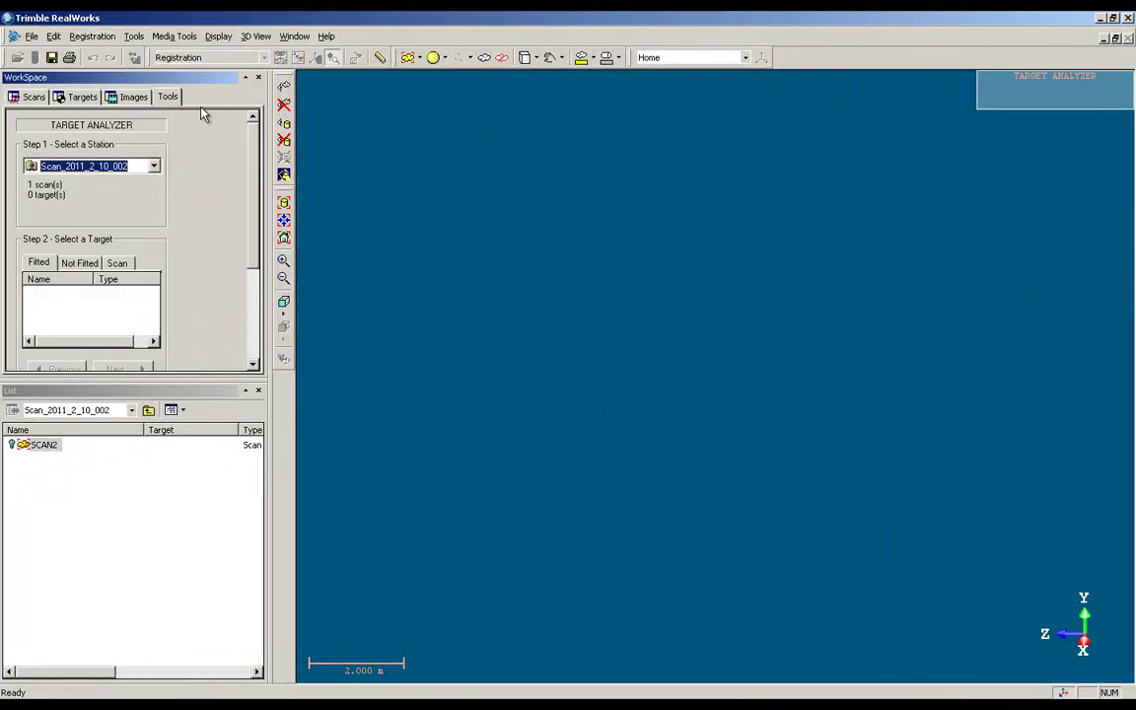
{"action": "scroll", "coordinate": [254, 276], "scroll_direction": "down", "scroll_amount": 2}
{"action": "scroll", "coordinate": [253, 276], "scroll_direction": "up", "scroll_amount": 2}
{"action": "left_click", "coordinate": [153, 168]}
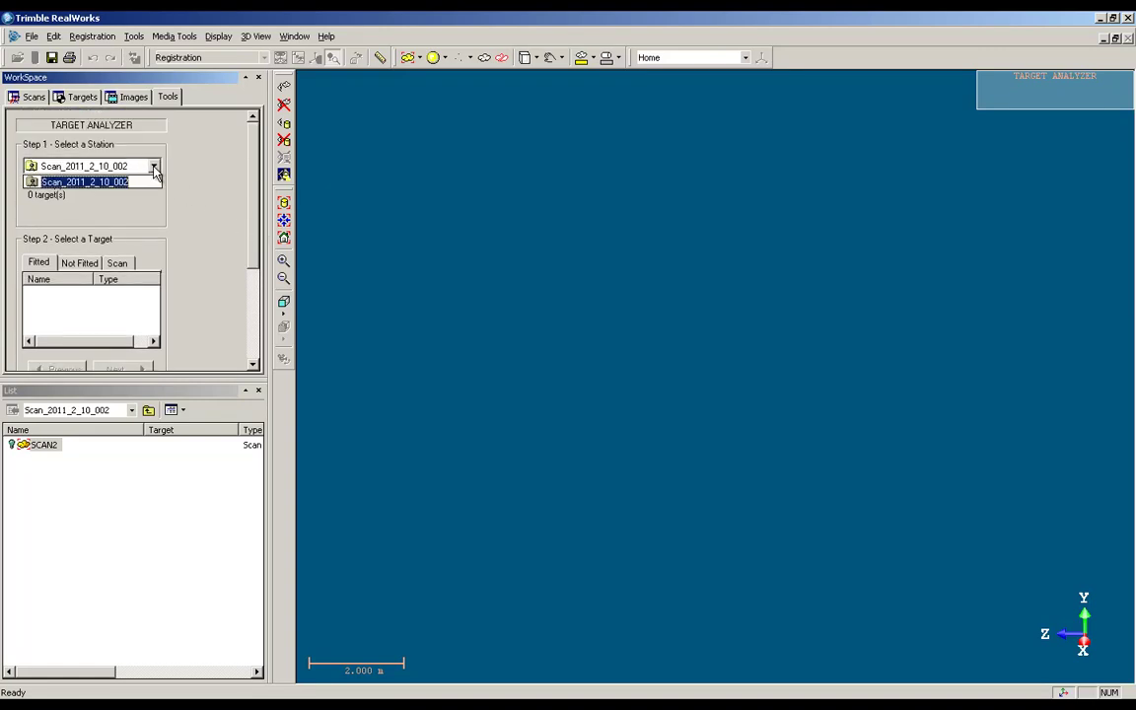
{"action": "left_click", "coordinate": [154, 167]}
{"action": "scroll", "coordinate": [251, 210], "scroll_direction": "down", "scroll_amount": 1}
{"action": "scroll", "coordinate": [252, 210], "scroll_direction": "down", "scroll_amount": 2}
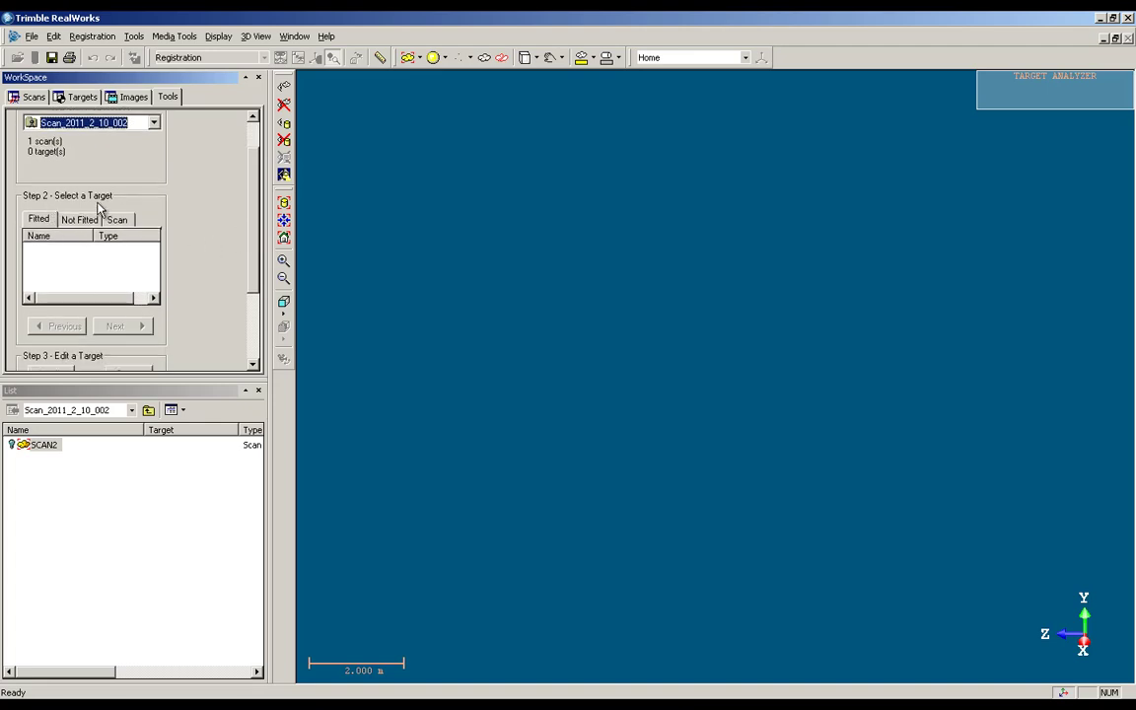
{"action": "scroll", "coordinate": [252, 297], "scroll_direction": "down", "scroll_amount": 2}
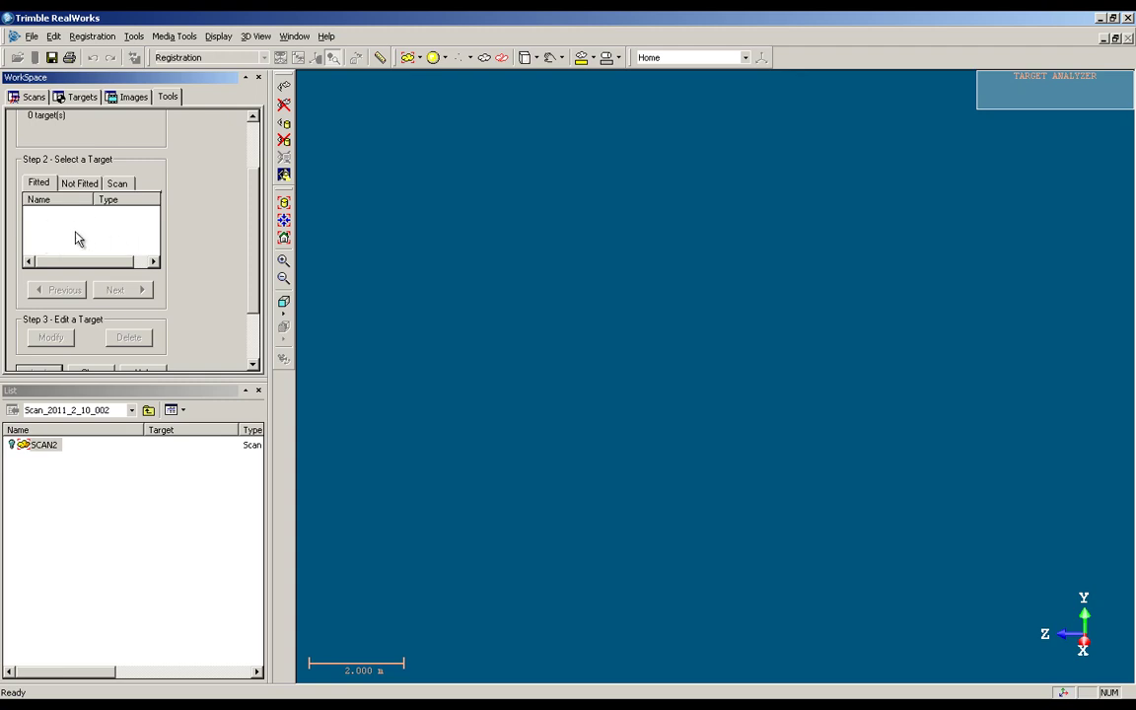
List SCAN2 for target picking and colour its points by grey scaled intensity
{"action": "left_click", "coordinate": [126, 184]}
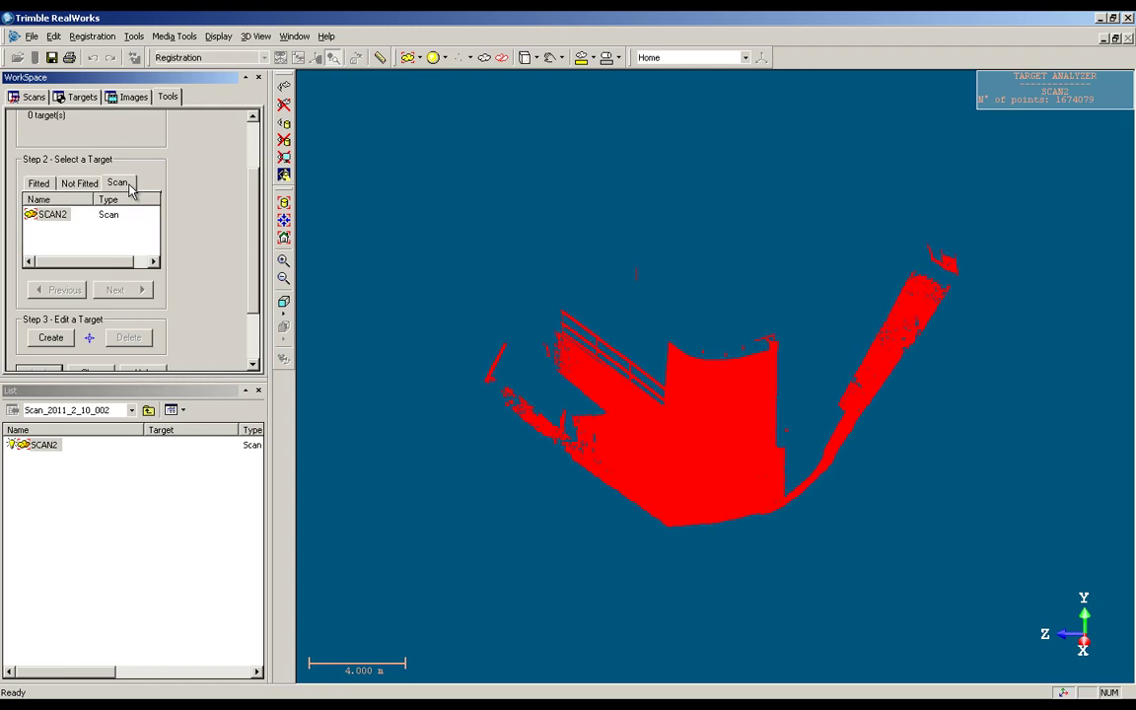
{"action": "left_click_drag", "start_coordinate": [640, 433], "coordinate": [668, 471]}
{"action": "scroll", "coordinate": [675, 474], "scroll_direction": "up", "scroll_amount": 2}
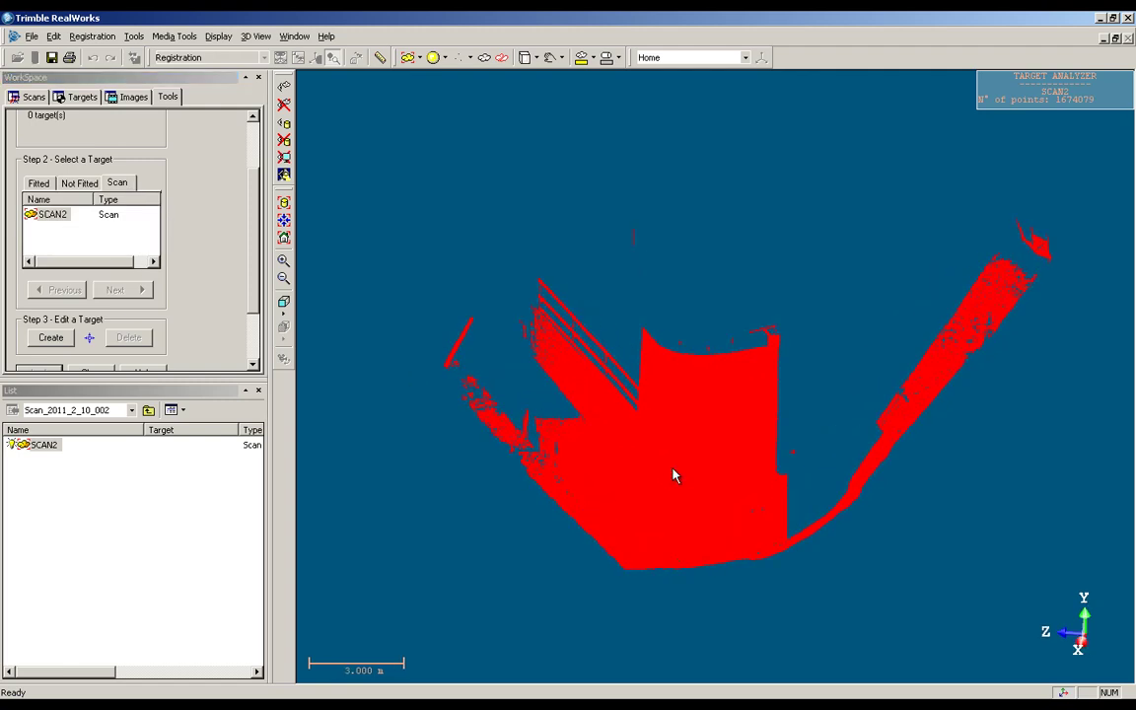
{"action": "left_click", "coordinate": [420, 59]}
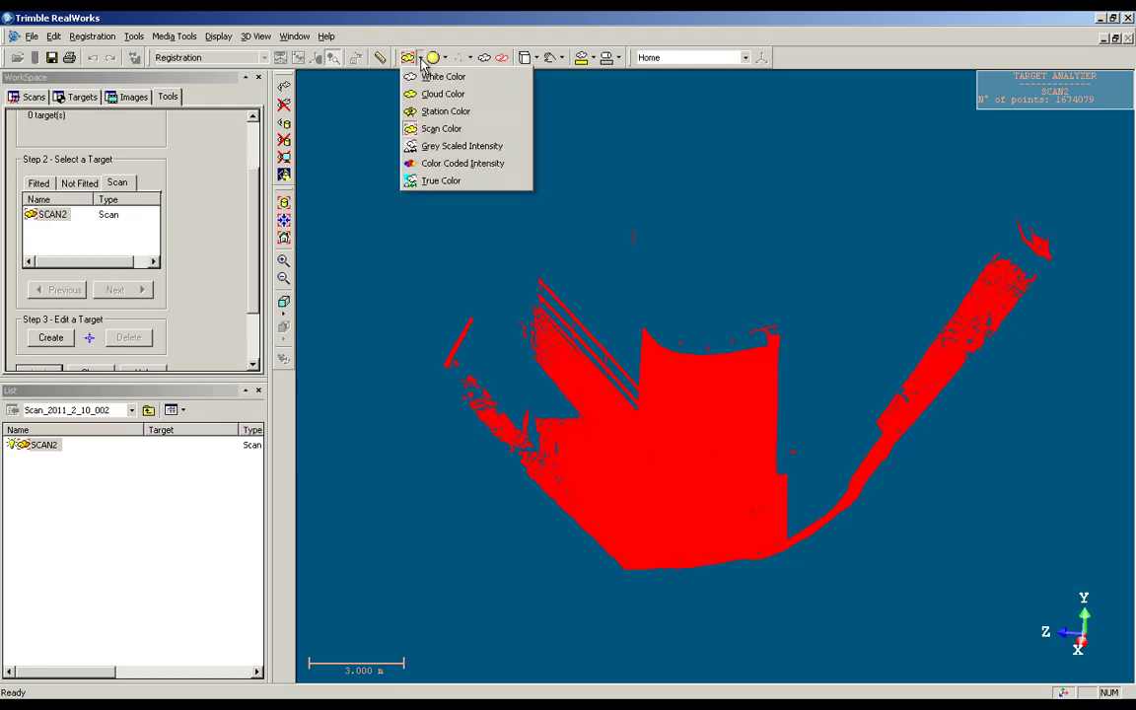
{"action": "left_click", "coordinate": [493, 146]}
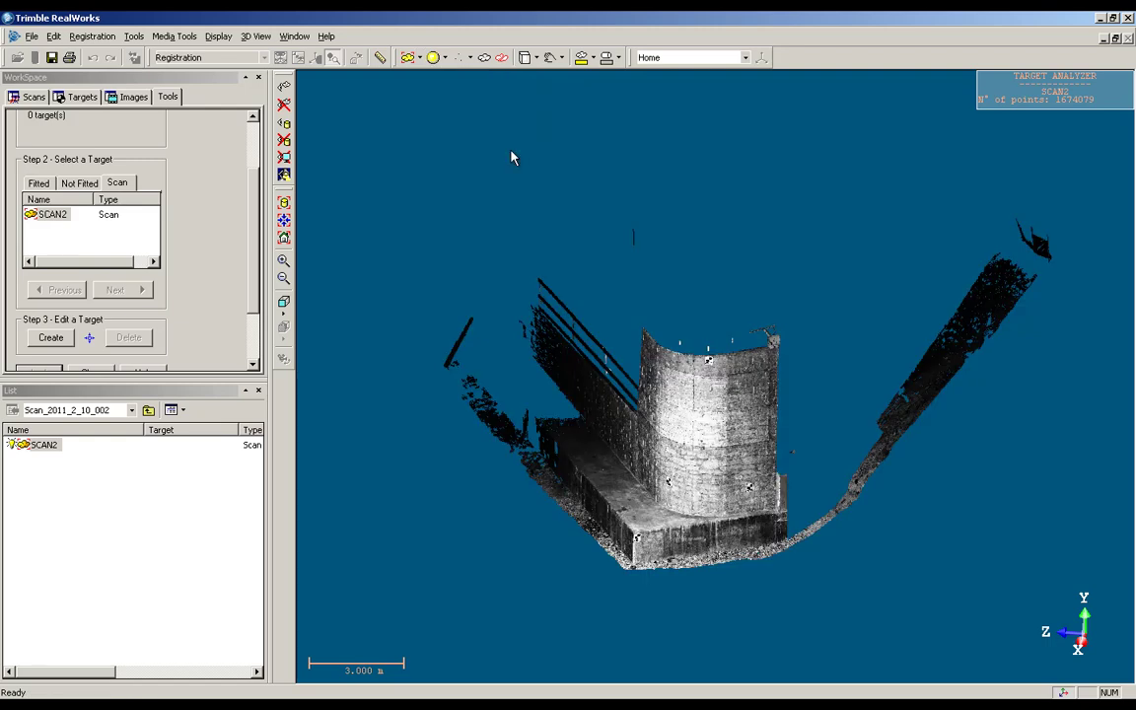
Zoom and orbit down onto target A010 at the abutment's lower corner
{"action": "scroll", "coordinate": [681, 422], "scroll_direction": "up", "scroll_amount": 5}
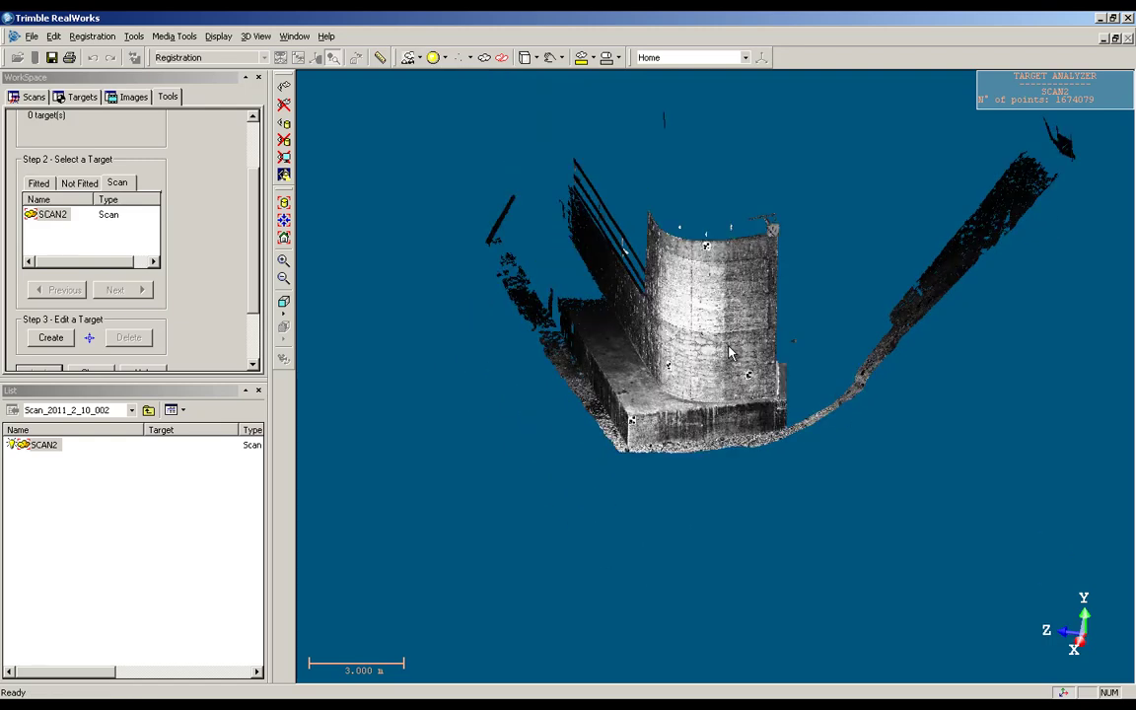
{"action": "left_click_drag", "start_coordinate": [708, 368], "coordinate": [749, 335]}
{"action": "scroll", "coordinate": [749, 336], "scroll_direction": "up", "scroll_amount": 5}
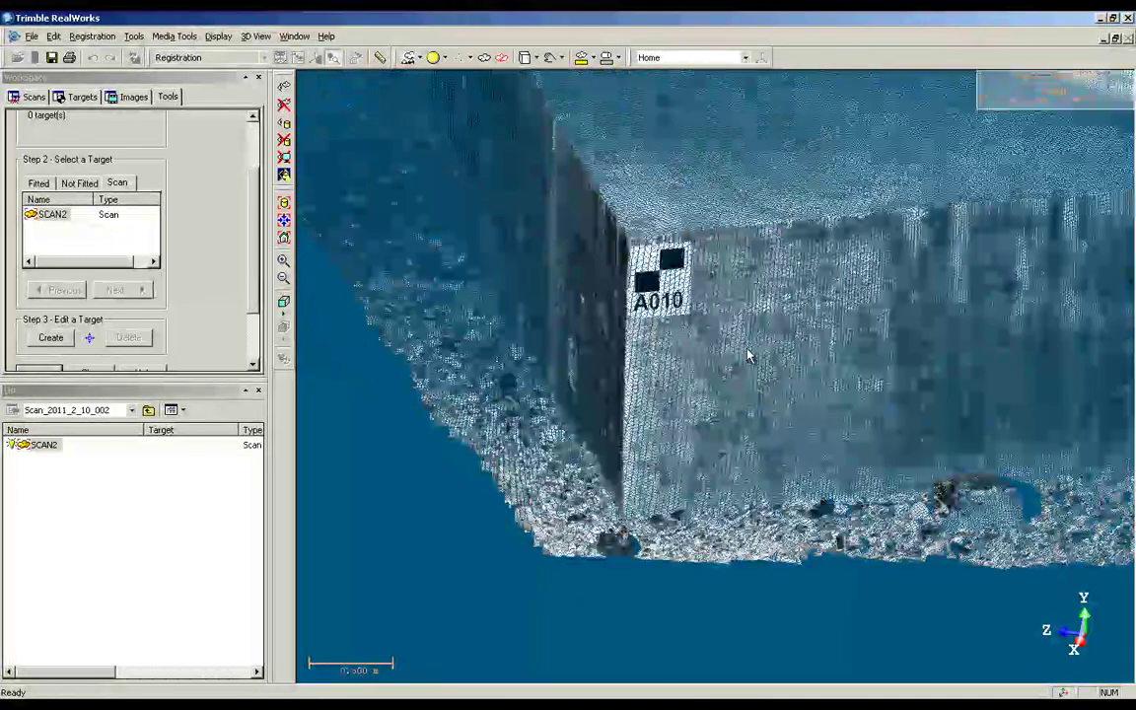
{"action": "left_click_drag", "start_coordinate": [760, 422], "coordinate": [581, 346]}
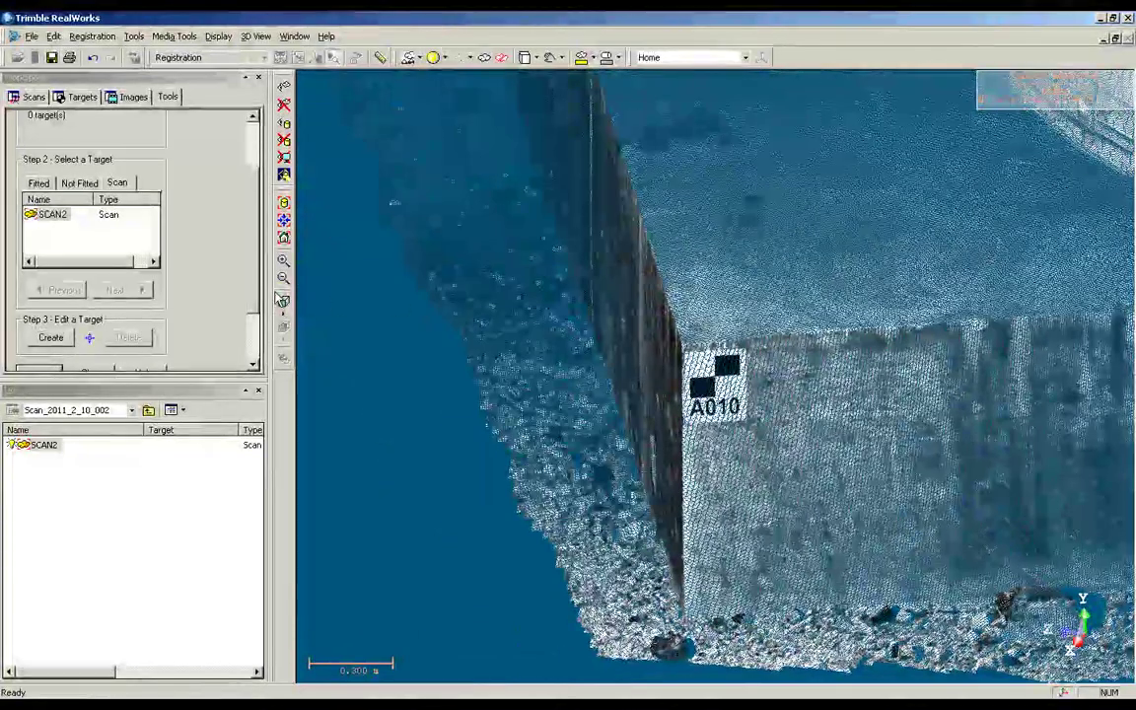
{"action": "scroll", "coordinate": [229, 296], "scroll_direction": "down", "scroll_amount": 2}
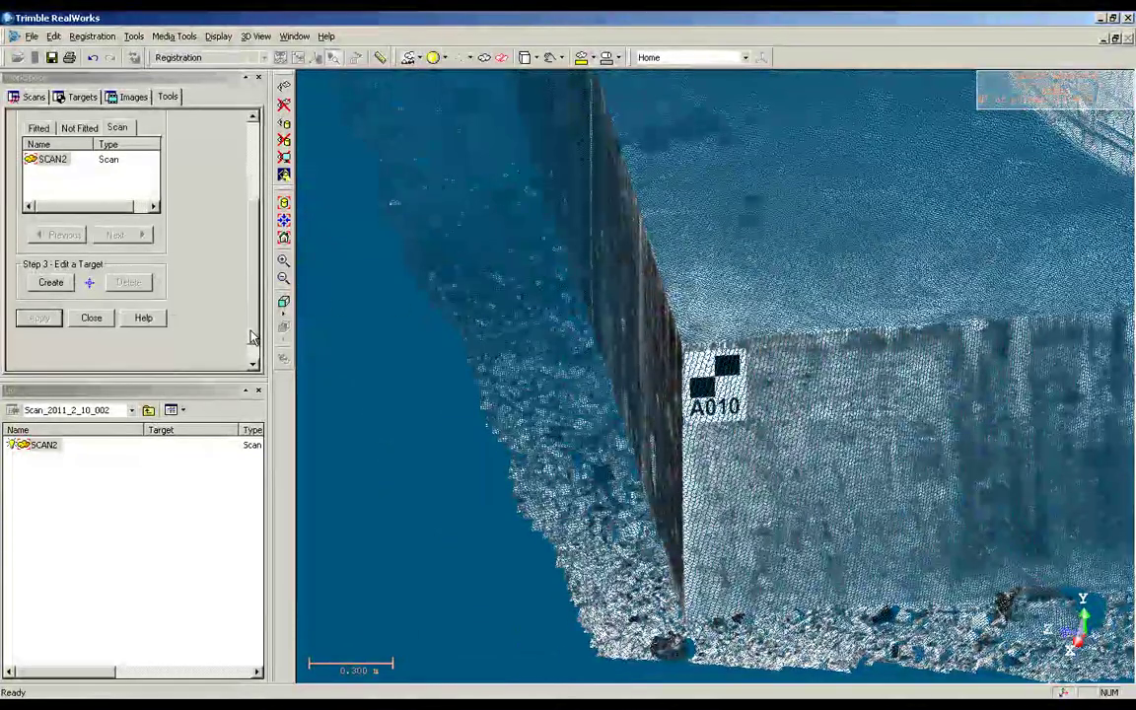
Fit a flat target to the picked centre of target A010 on SCAN2
{"action": "left_click", "coordinate": [53, 284]}
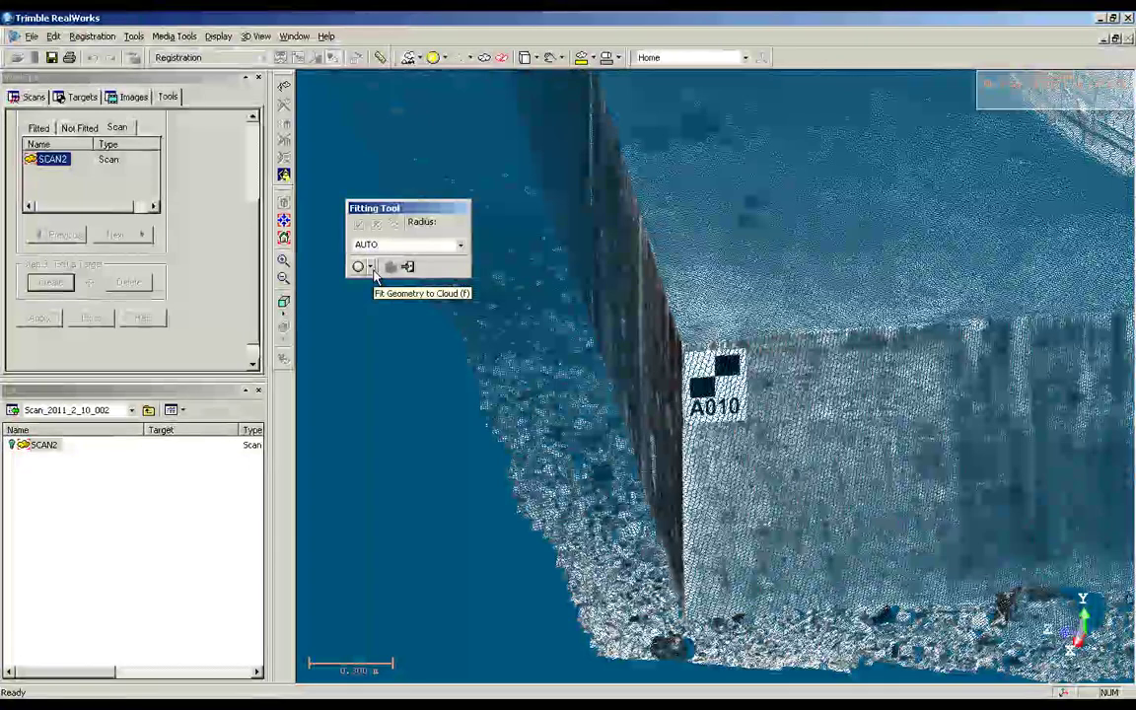
{"action": "left_click", "coordinate": [370, 267]}
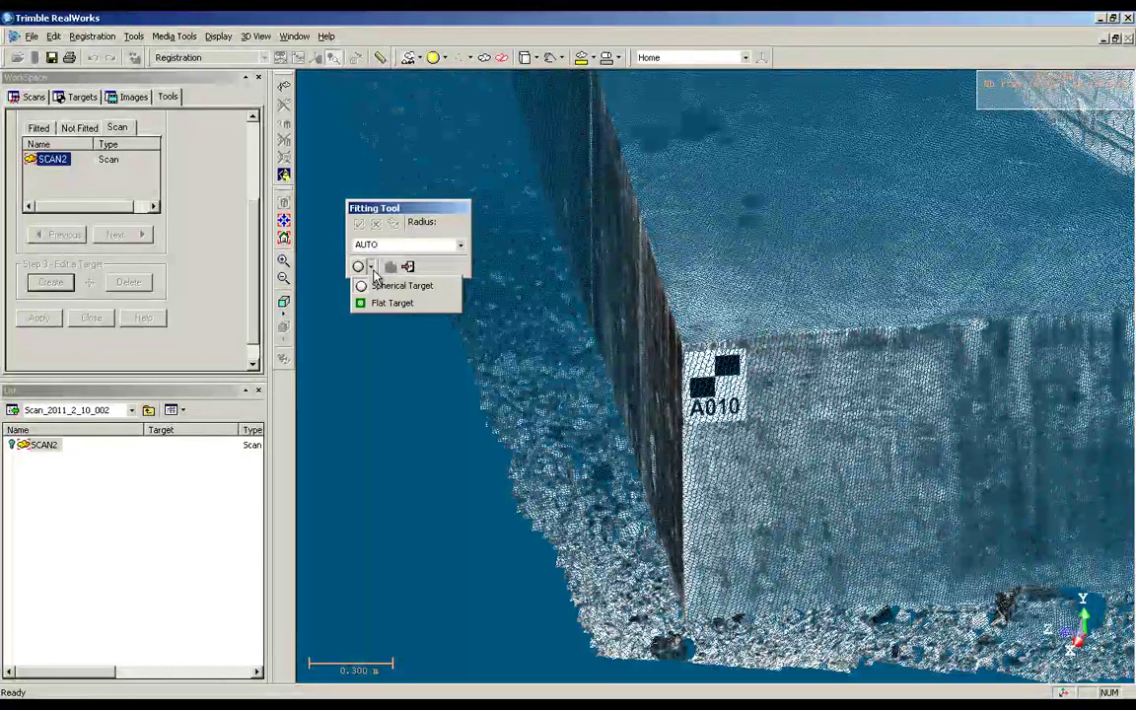
{"action": "left_click", "coordinate": [374, 304]}
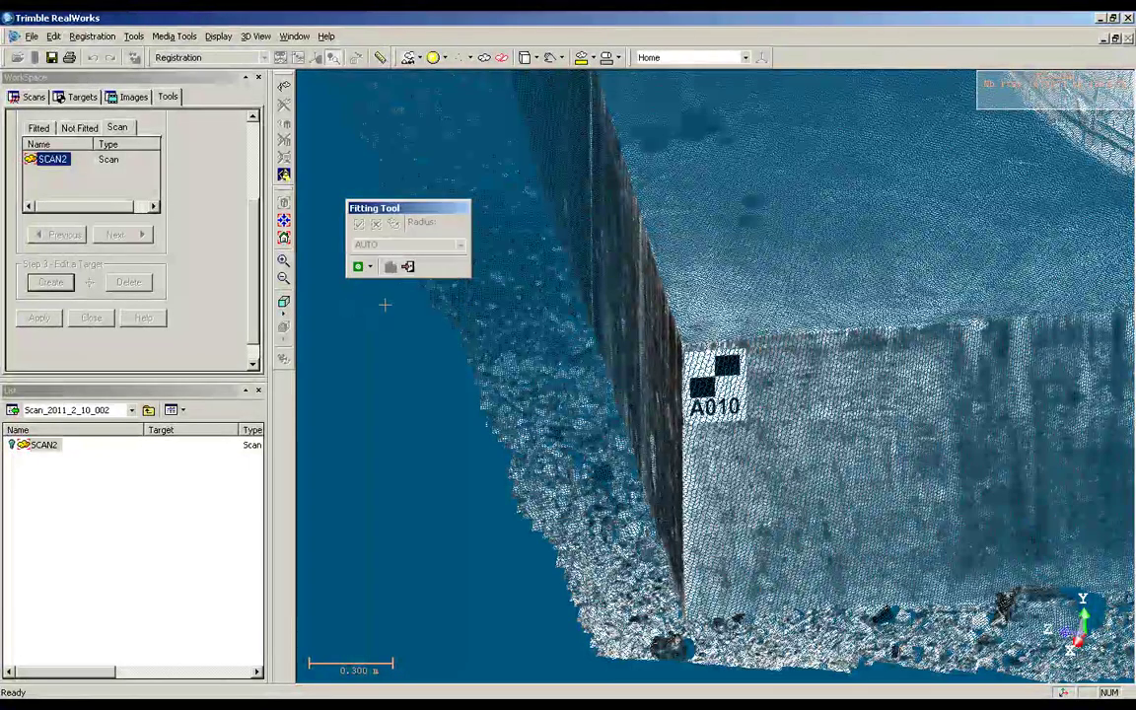
{"action": "left_click", "coordinate": [727, 366]}
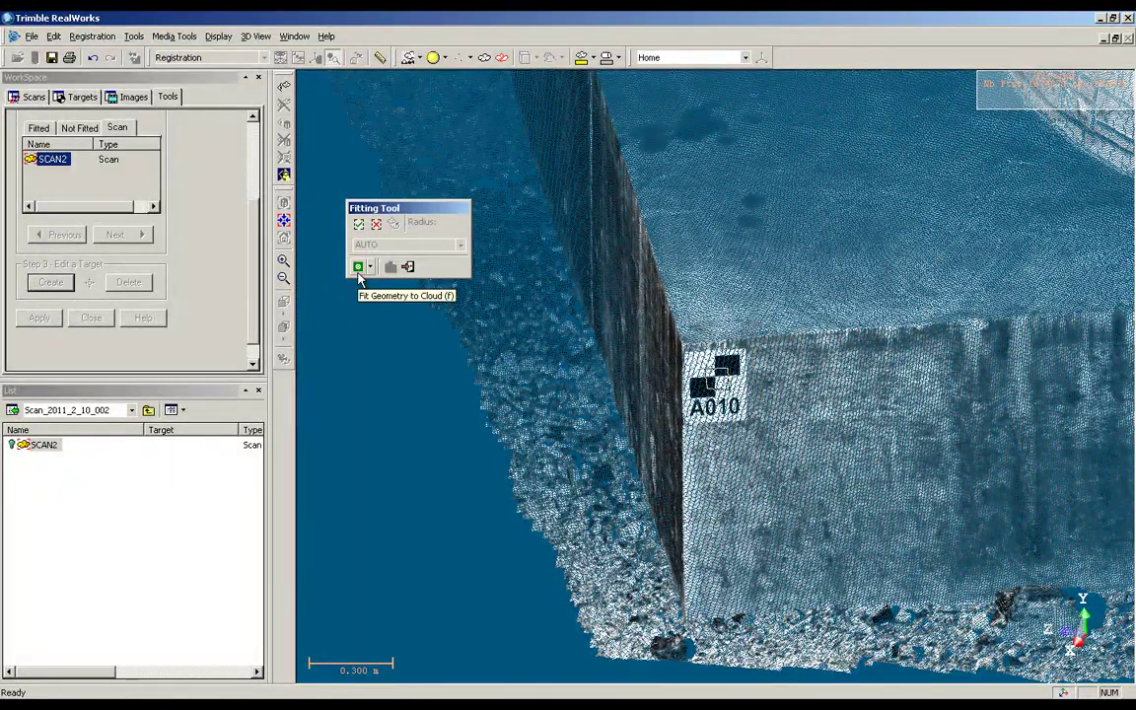
{"action": "left_click", "coordinate": [358, 272]}
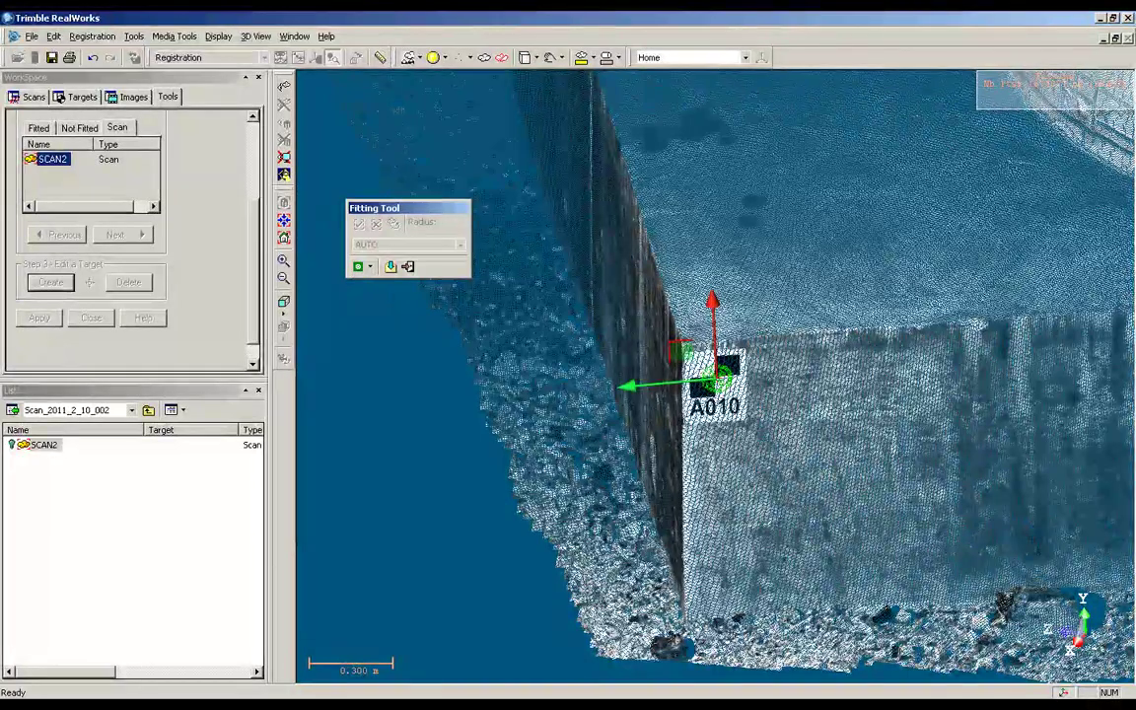
Re-pick A010 from a better angle, refit the flat target and create SCAN_OBJECT1
{"action": "scroll", "coordinate": [759, 419], "scroll_direction": "up", "scroll_amount": 5}
{"action": "scroll", "coordinate": [759, 419], "scroll_direction": "up", "scroll_amount": 5}
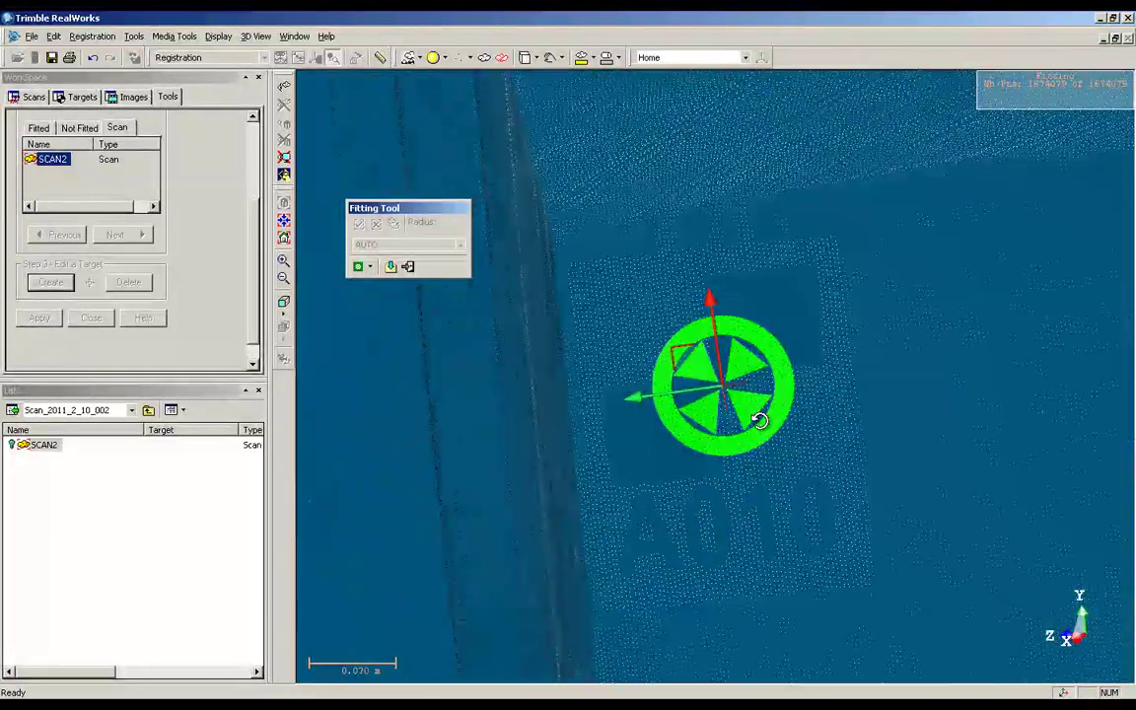
{"action": "scroll", "coordinate": [756, 424], "scroll_direction": "down", "scroll_amount": 5}
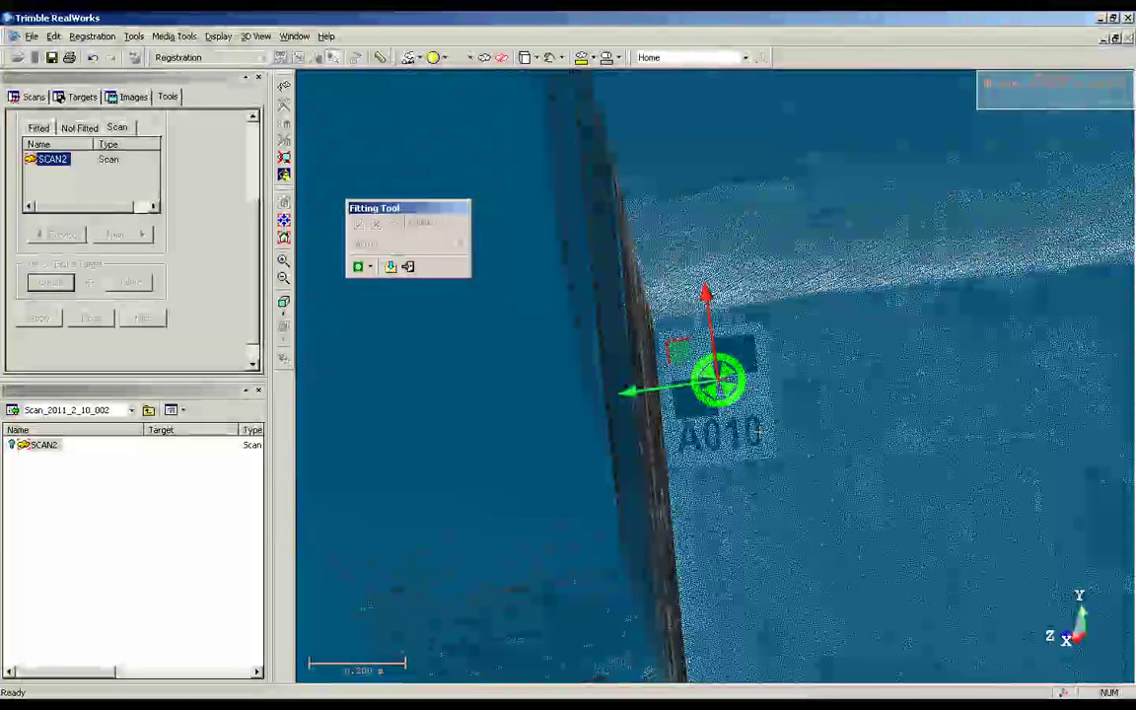
{"action": "left_click_drag", "start_coordinate": [599, 451], "coordinate": [577, 352]}
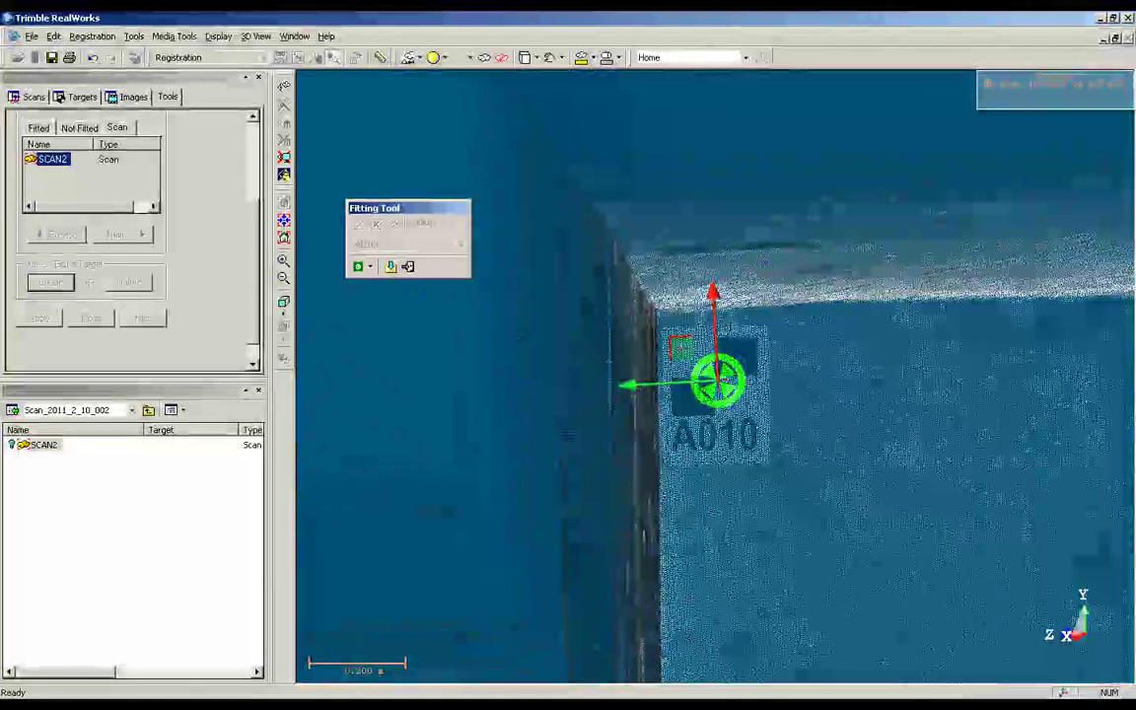
{"action": "left_click", "coordinate": [728, 347]}
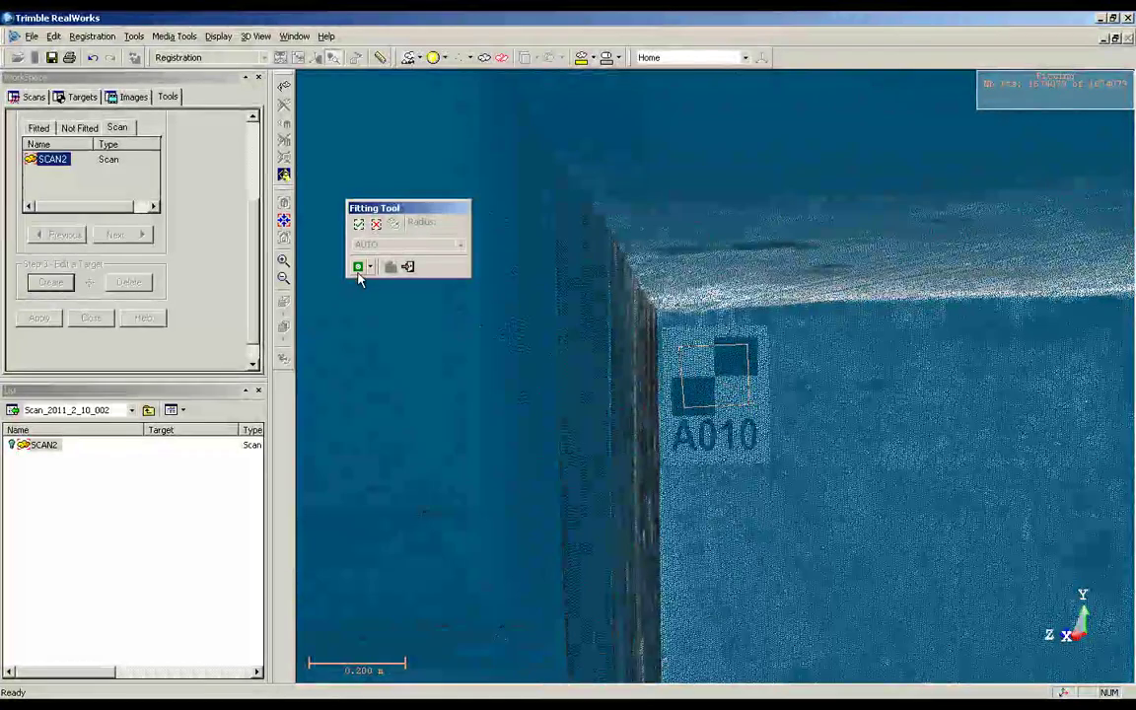
{"action": "left_click", "coordinate": [358, 268]}
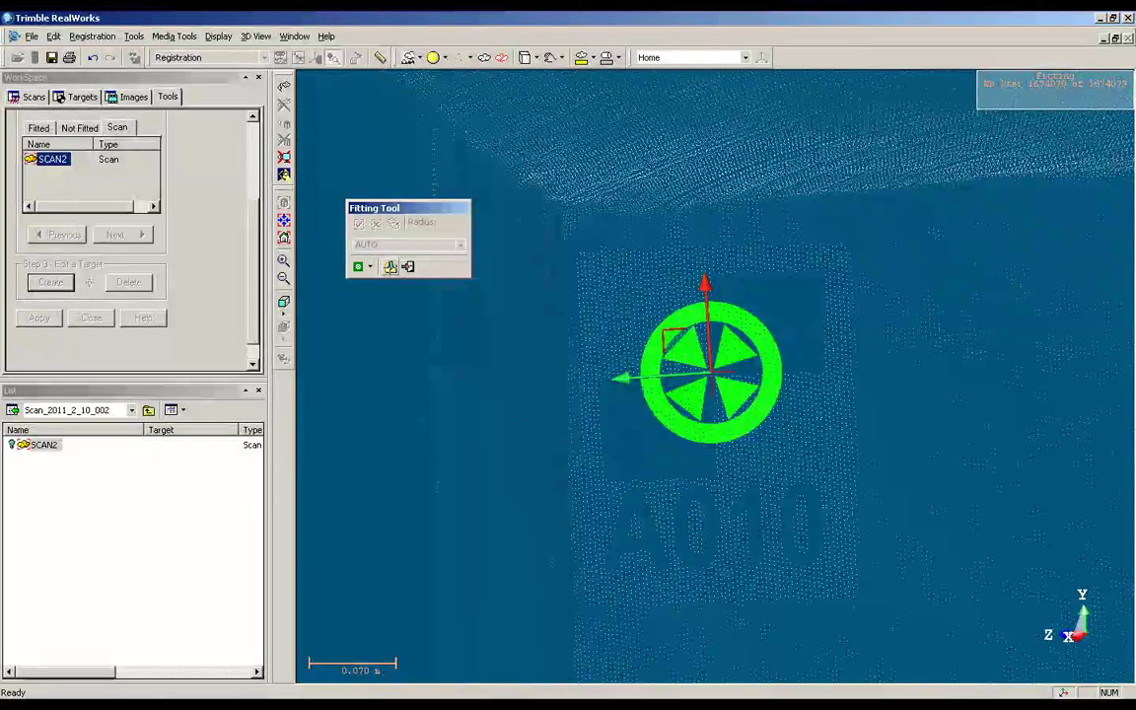
{"action": "left_click", "coordinate": [391, 267]}
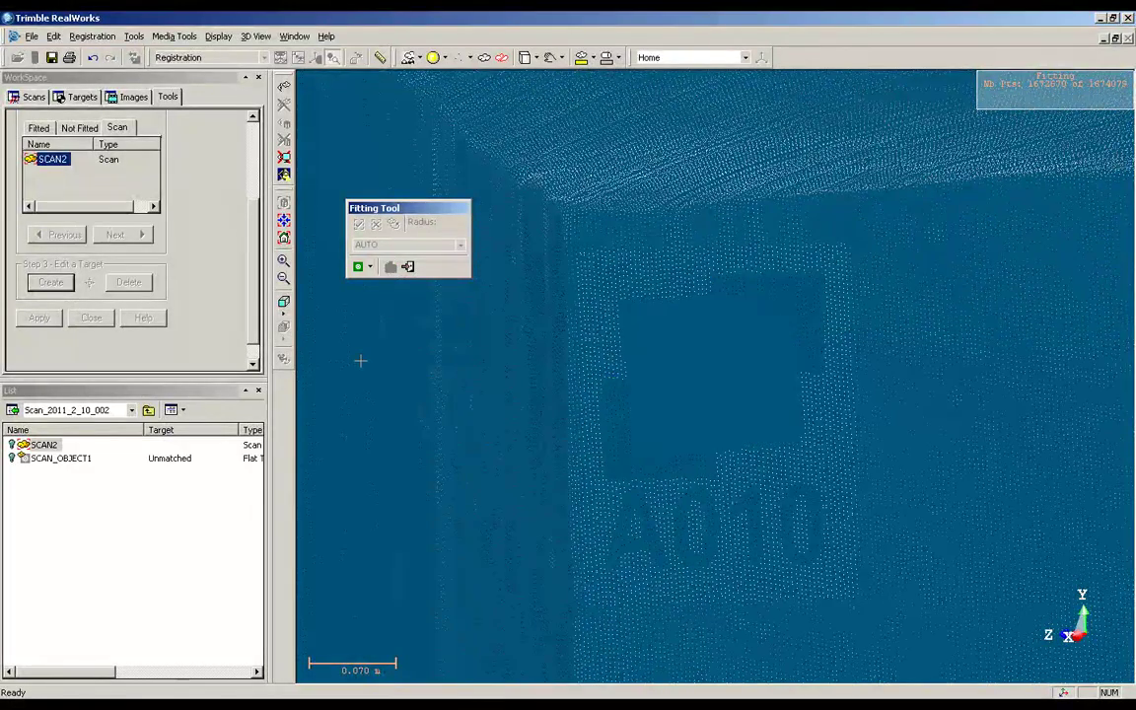
Rename the new target SCAN_OBJECT1 to A010
{"action": "left_click", "coordinate": [73, 458]}
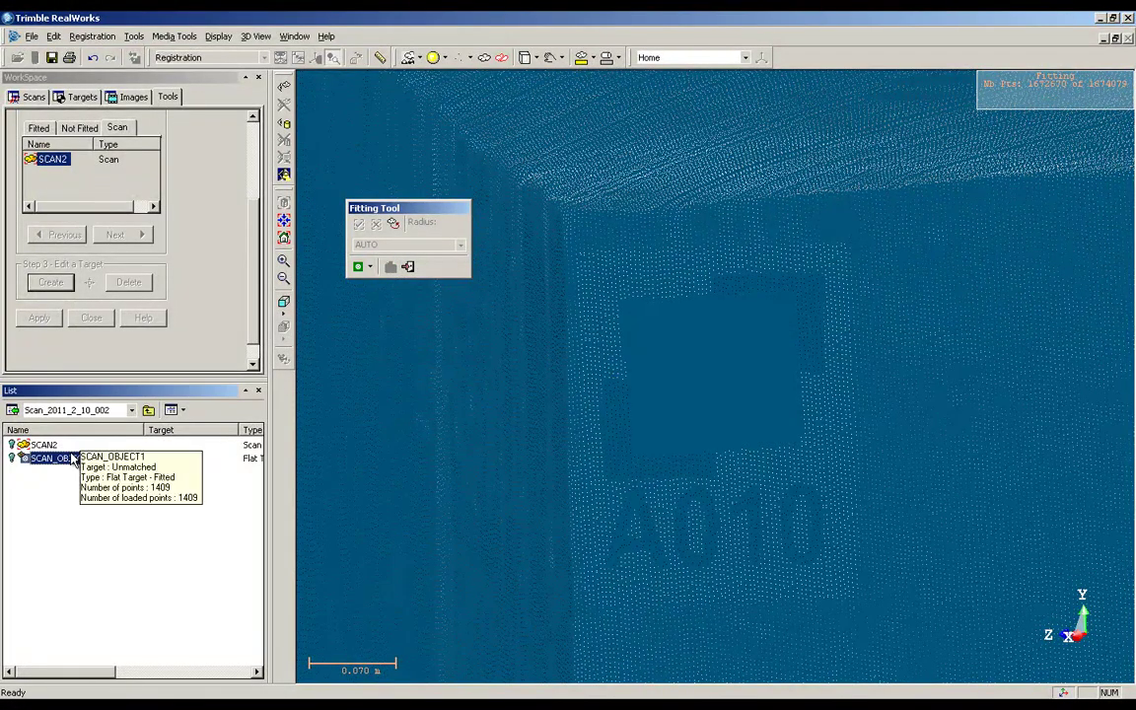
{"action": "left_click", "coordinate": [73, 458]}
{"action": "type", "text": "A010"}
{"action": "key", "text": "Return"}
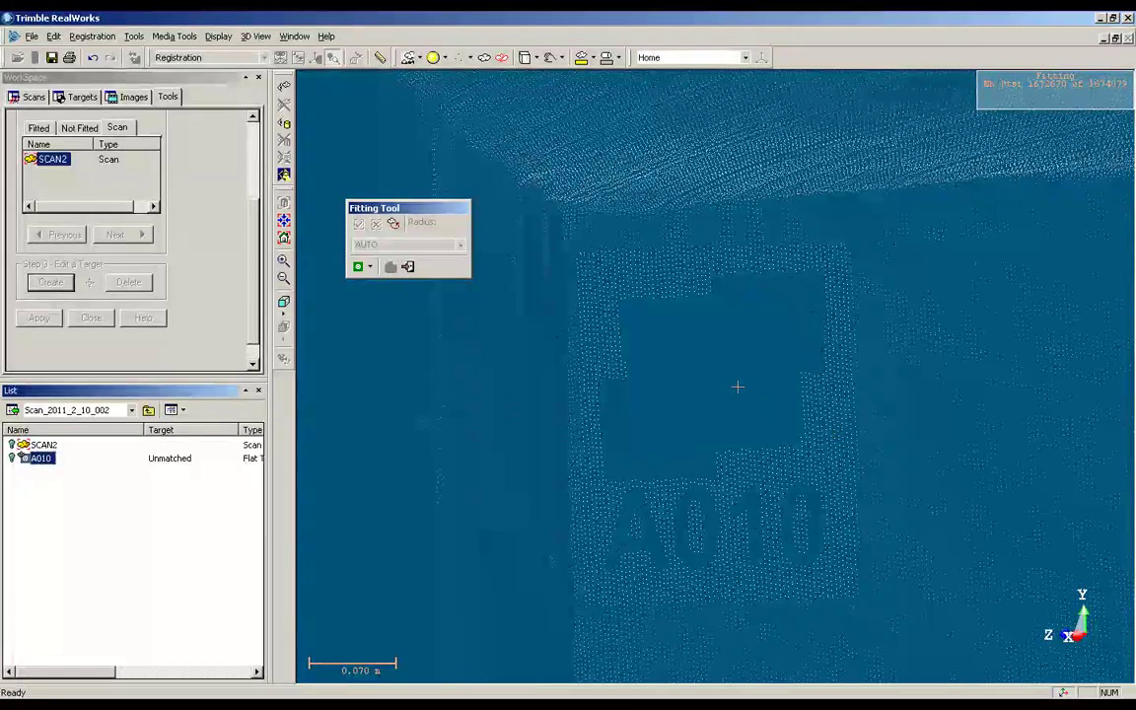
Bring the upper stone wall into view and outline its marker for a flat-target fit
{"action": "scroll", "coordinate": [740, 387], "scroll_direction": "down", "scroll_amount": 3}
{"action": "scroll", "coordinate": [742, 387], "scroll_direction": "down", "scroll_amount": 3}
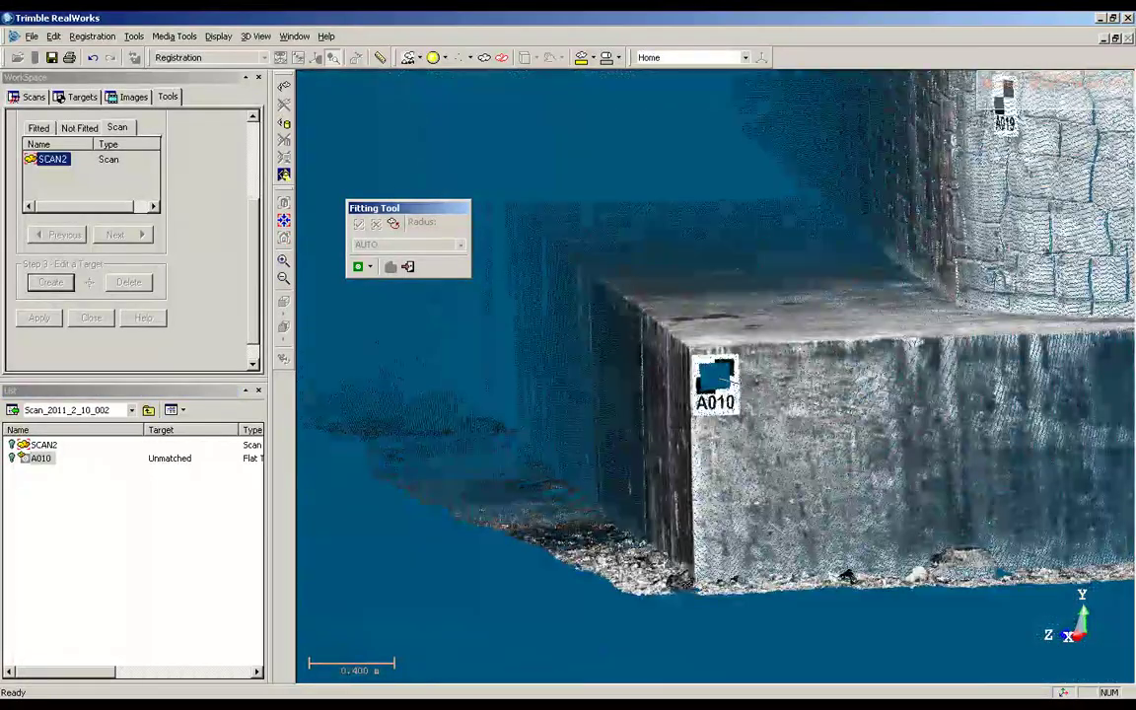
{"action": "middle_click_drag", "start_coordinate": [742, 387], "coordinate": [390, 637]}
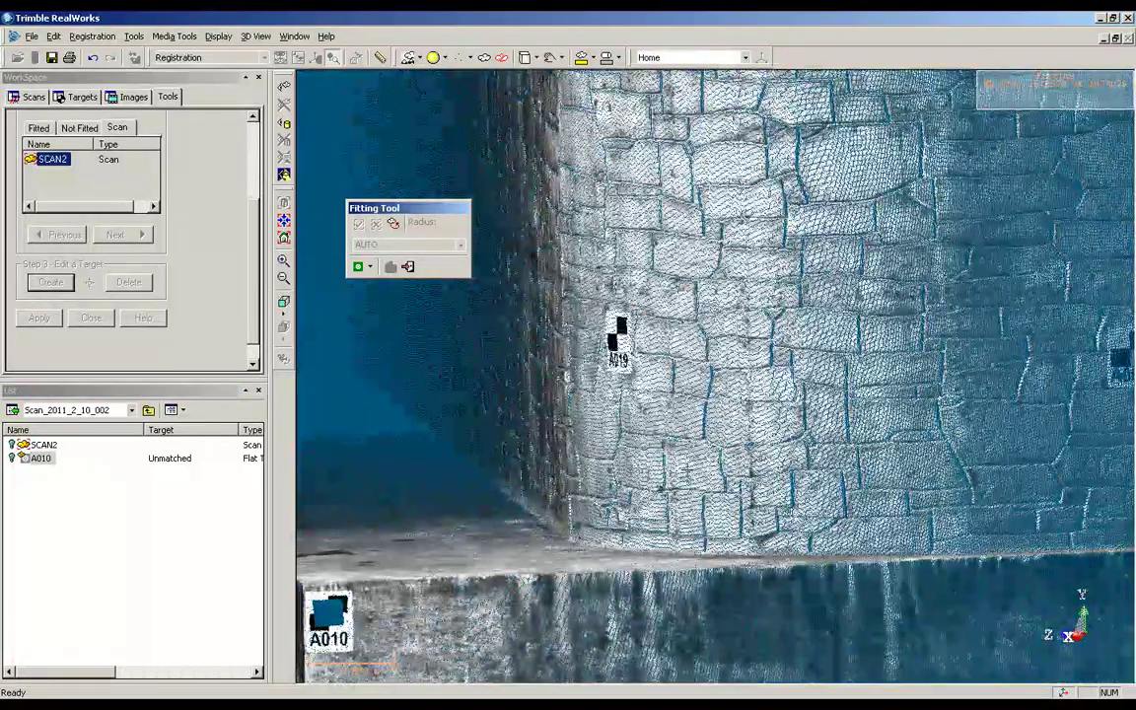
{"action": "scroll", "coordinate": [780, 400], "scroll_direction": "up", "scroll_amount": 3}
{"action": "scroll", "coordinate": [784, 393], "scroll_direction": "up", "scroll_amount": 2}
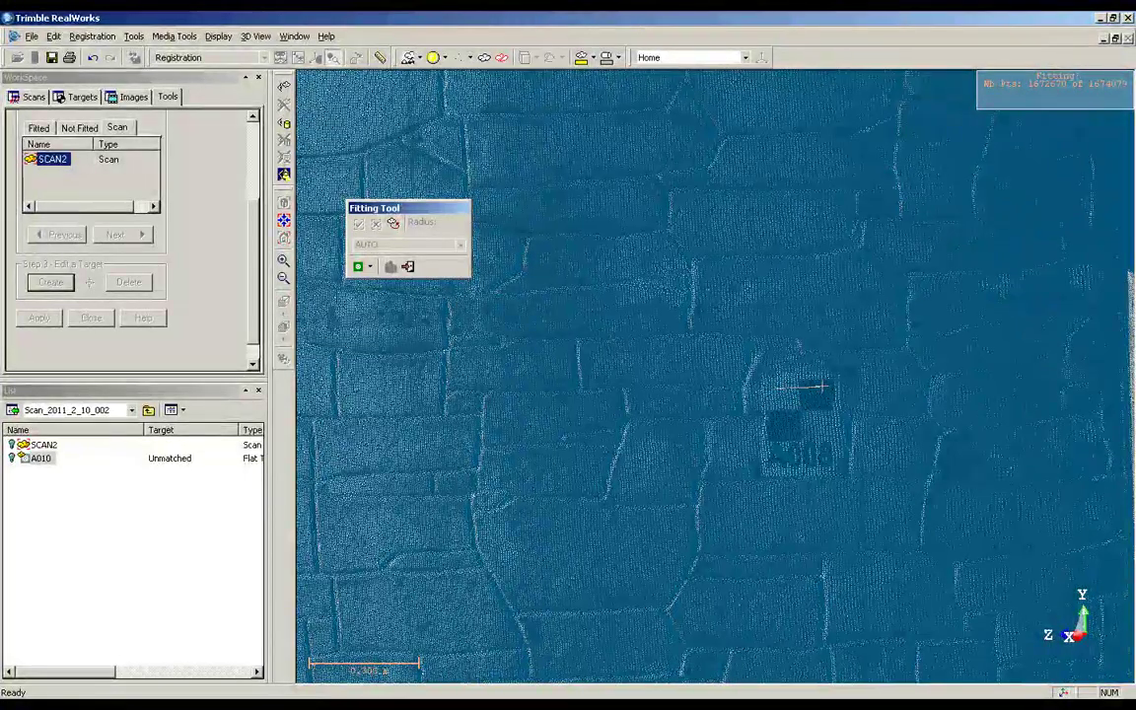
{"action": "left_click", "coordinate": [824, 387]}
{"action": "left_click", "coordinate": [822, 426]}
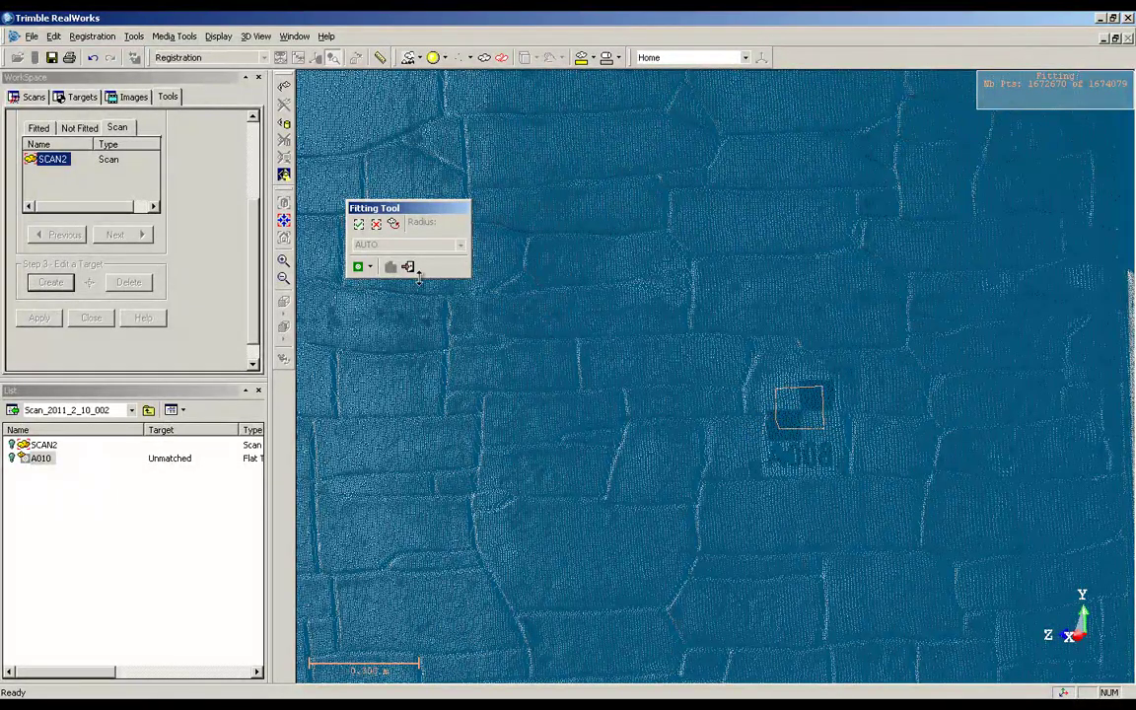
Fit and create the second flat target, renaming SCAN_OBJECT2 to A008
{"action": "left_click", "coordinate": [408, 266]}
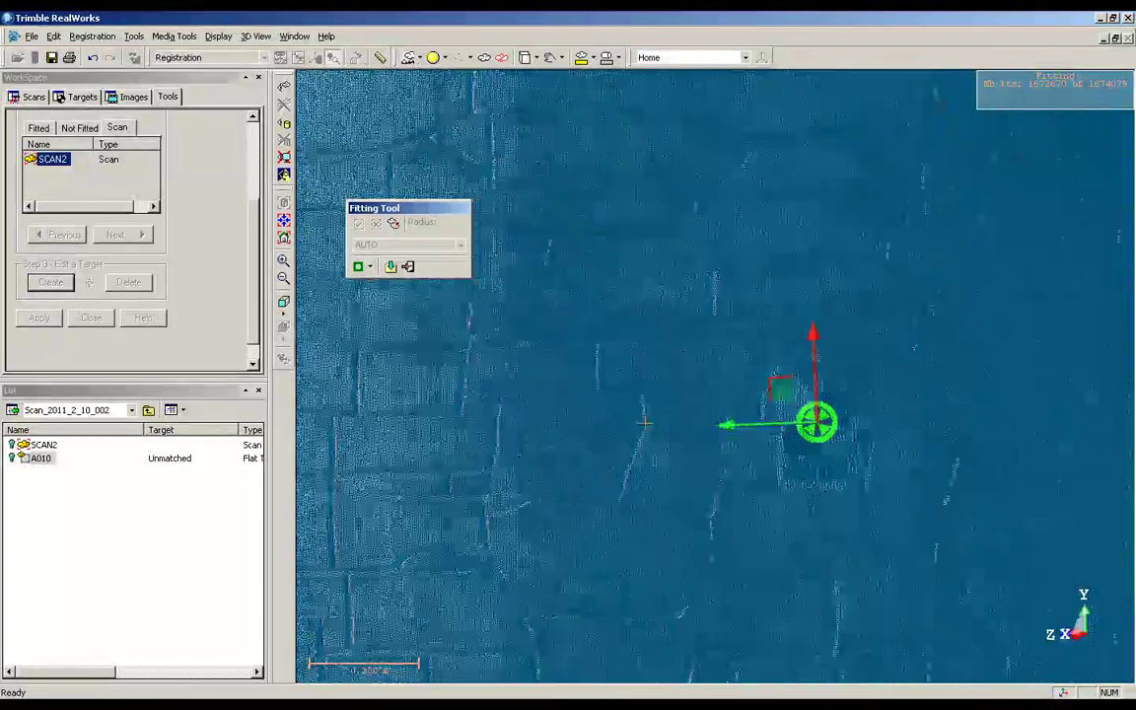
{"action": "scroll", "coordinate": [643, 422], "scroll_direction": "up", "scroll_amount": 5}
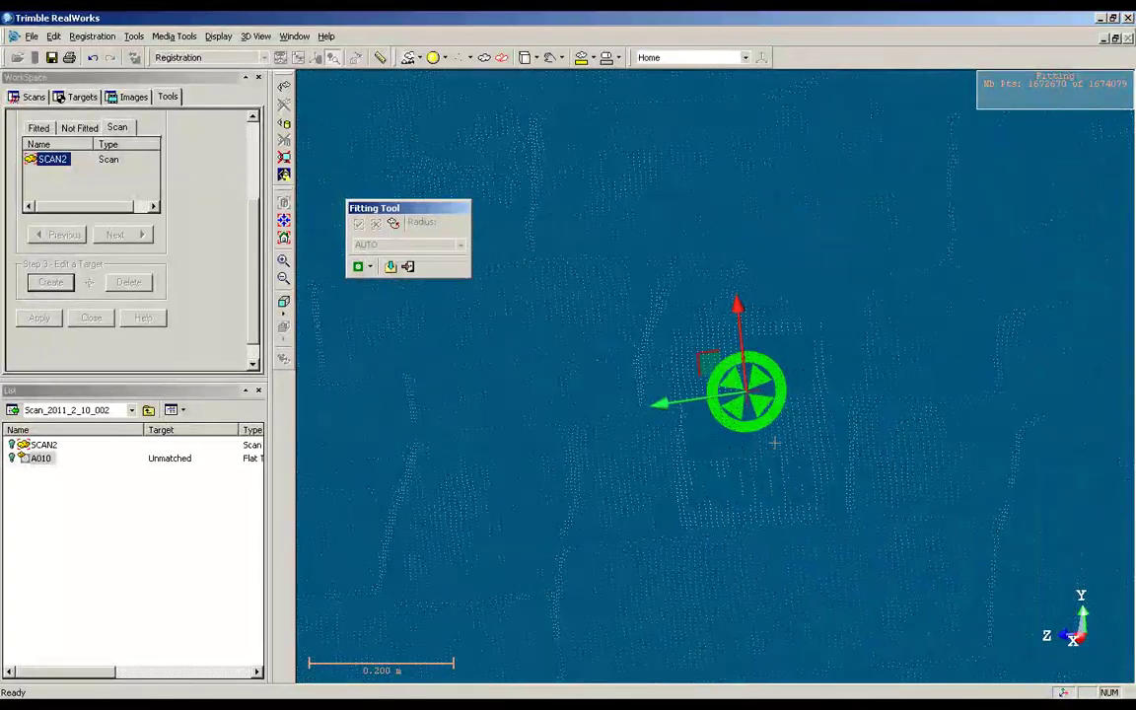
{"action": "scroll", "coordinate": [721, 374], "scroll_direction": "up", "scroll_amount": 3}
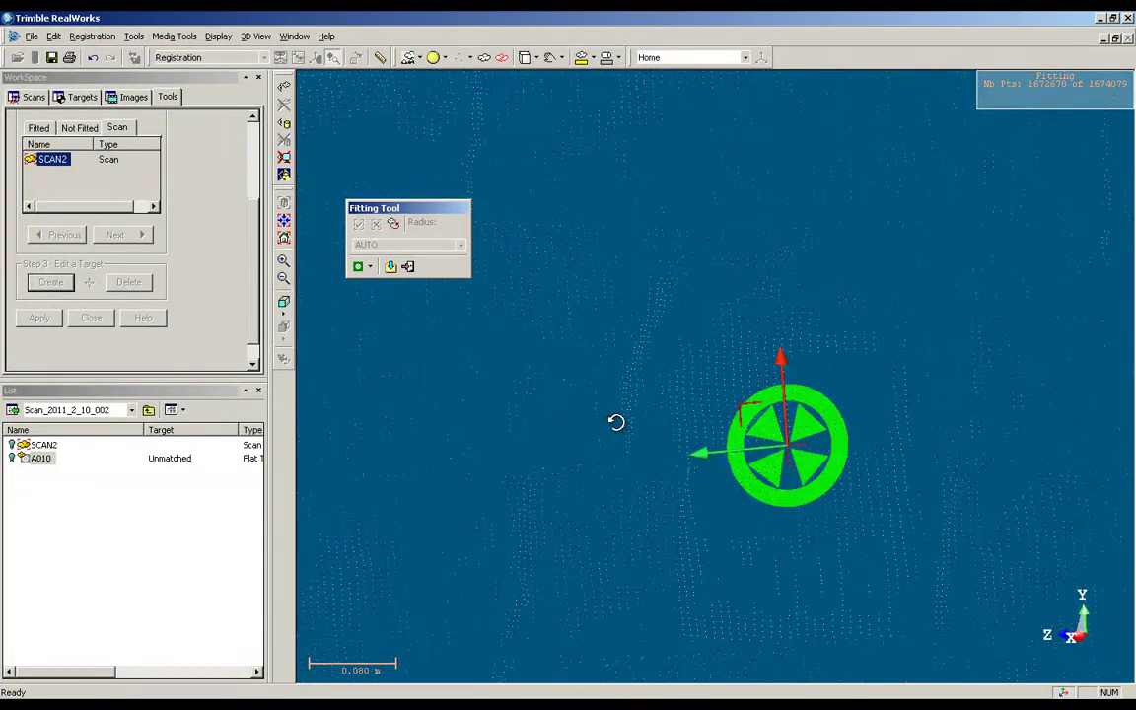
{"action": "scroll", "coordinate": [627, 427], "scroll_direction": "down", "scroll_amount": 3}
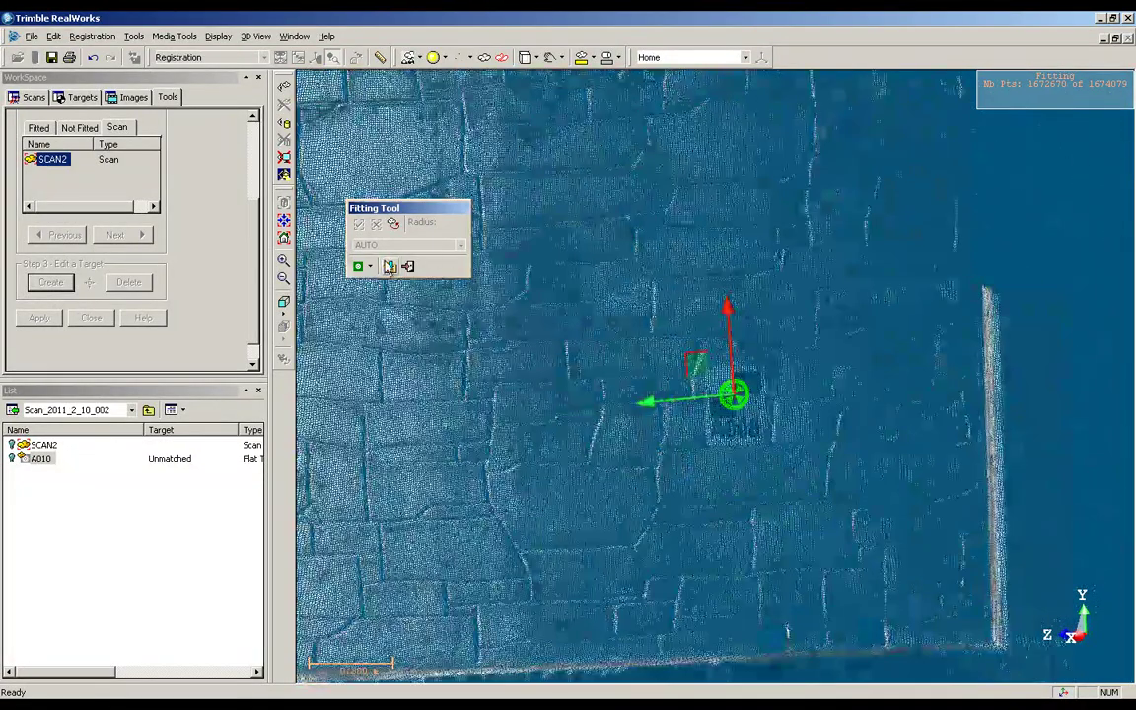
{"action": "left_click", "coordinate": [390, 266]}
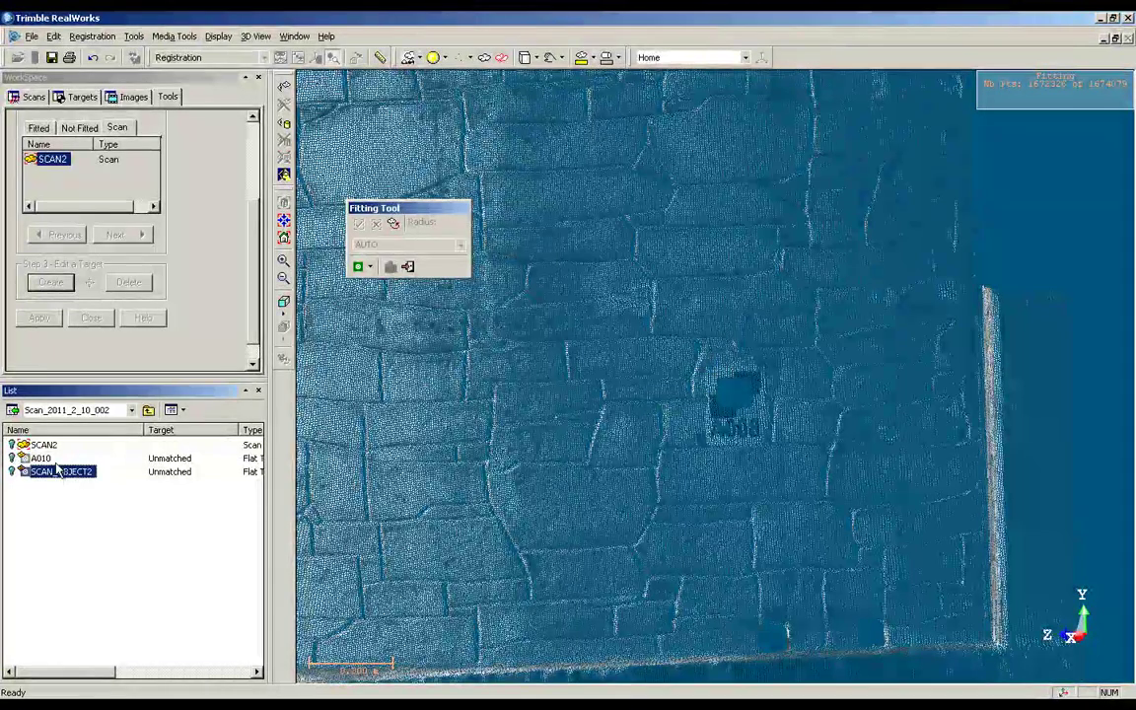
{"action": "left_click", "coordinate": [57, 467]}
{"action": "type", "text": "A008"}
{"action": "key", "text": "Return"}
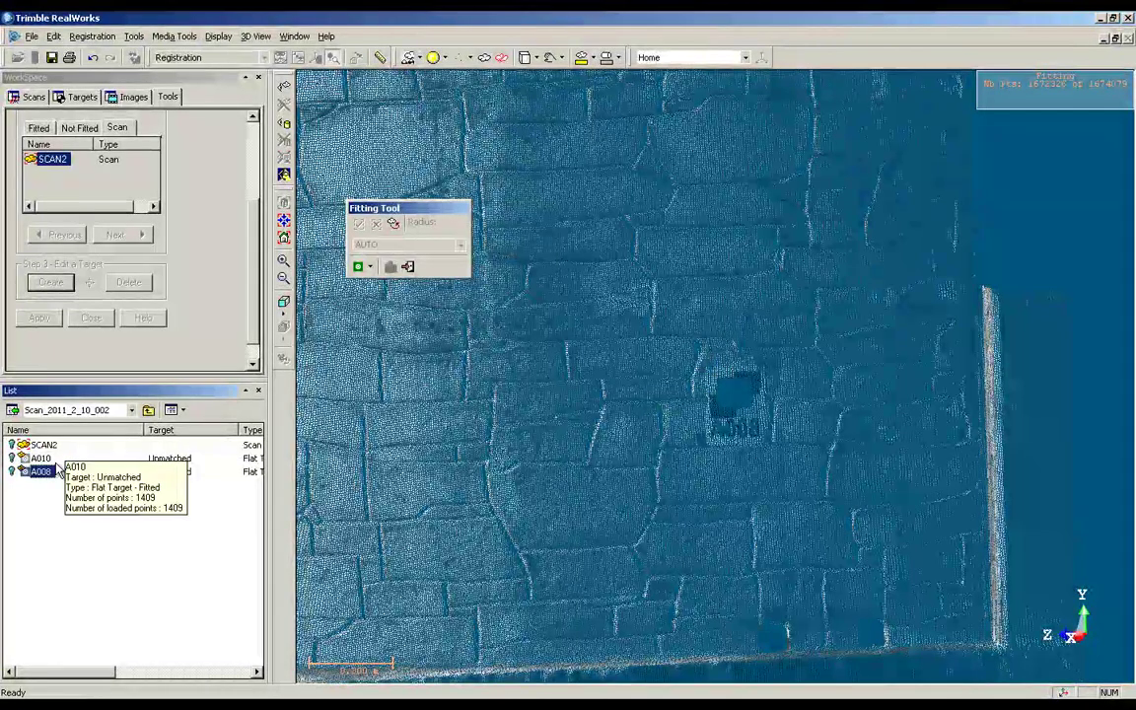
Pan and zoom the view to the A011 marker on the wall
{"action": "scroll", "coordinate": [706, 424], "scroll_direction": "up", "scroll_amount": 3}
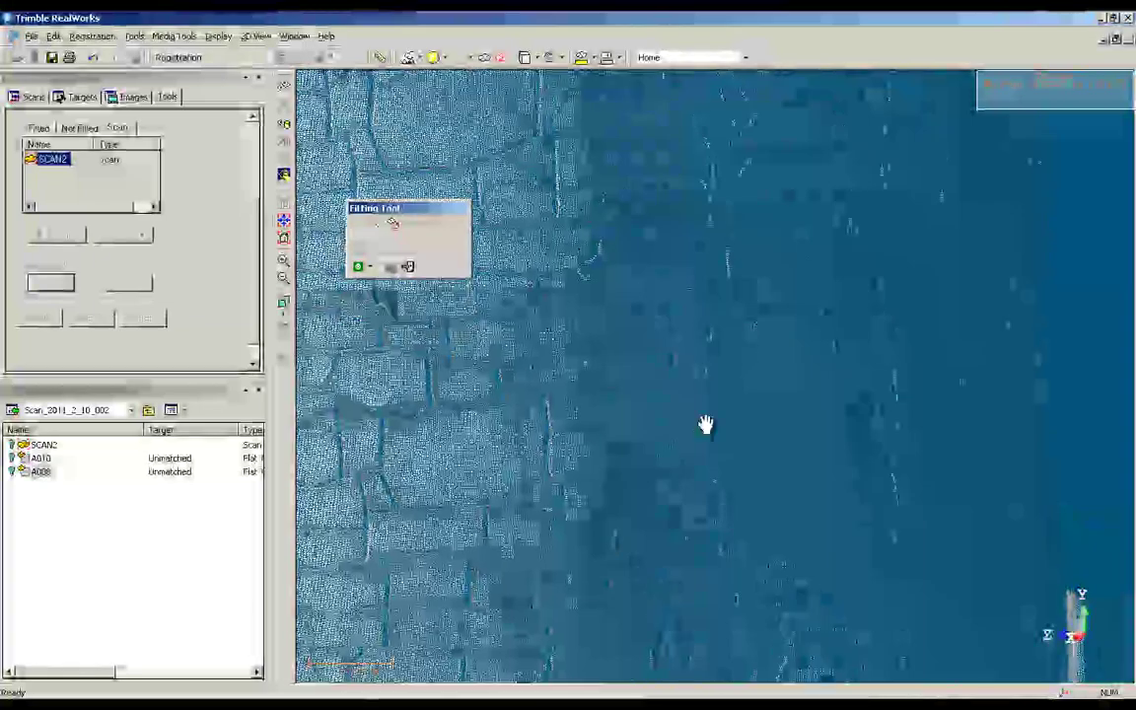
{"action": "middle_click_drag", "start_coordinate": [766, 471], "coordinate": [959, 649]}
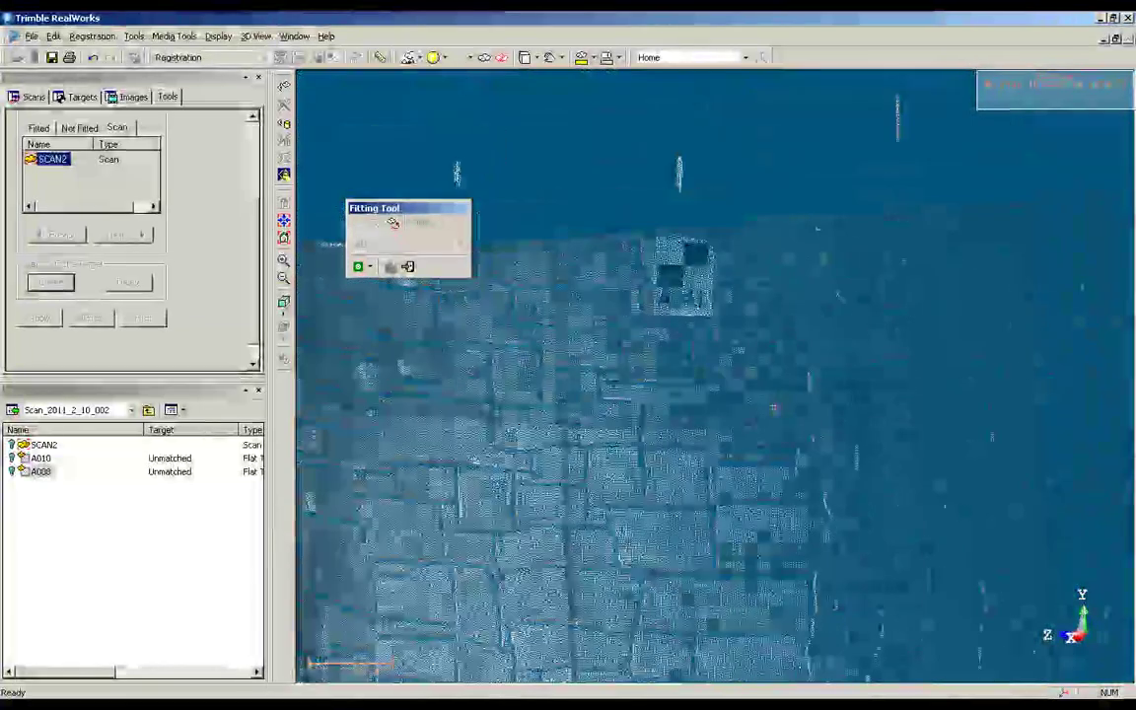
{"action": "scroll", "coordinate": [693, 424], "scroll_direction": "up", "scroll_amount": 3}
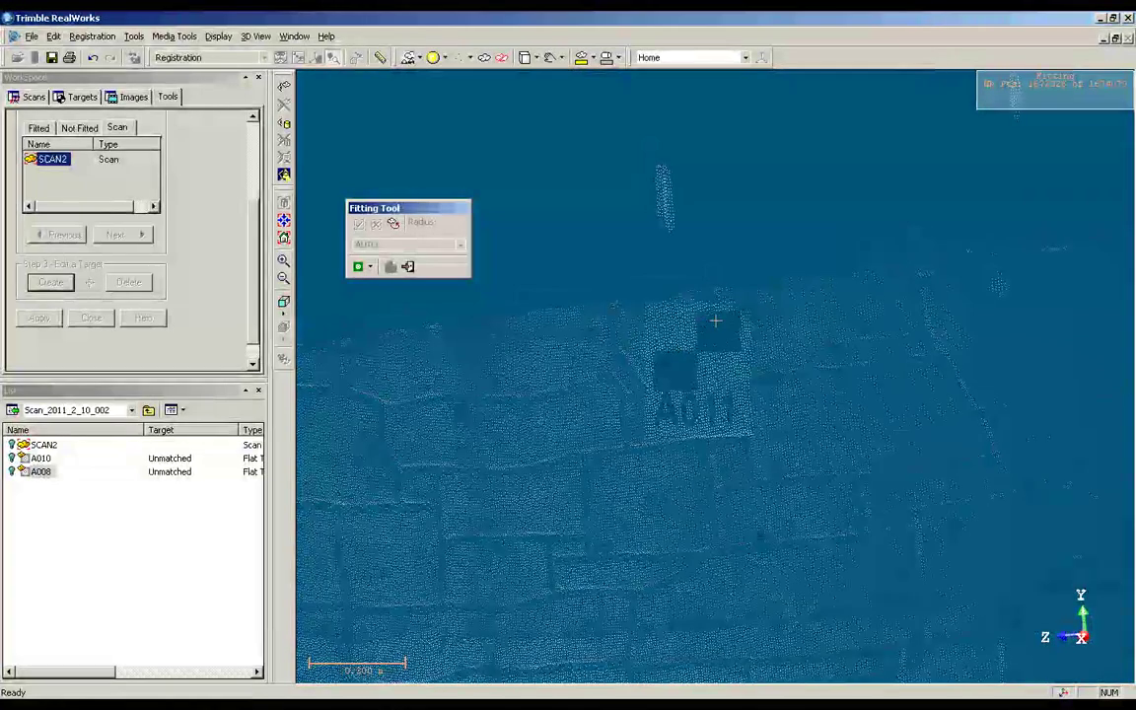
Fence the A011 marker, fit a flat target to it and save it into the scan
{"action": "left_click", "coordinate": [667, 319]}
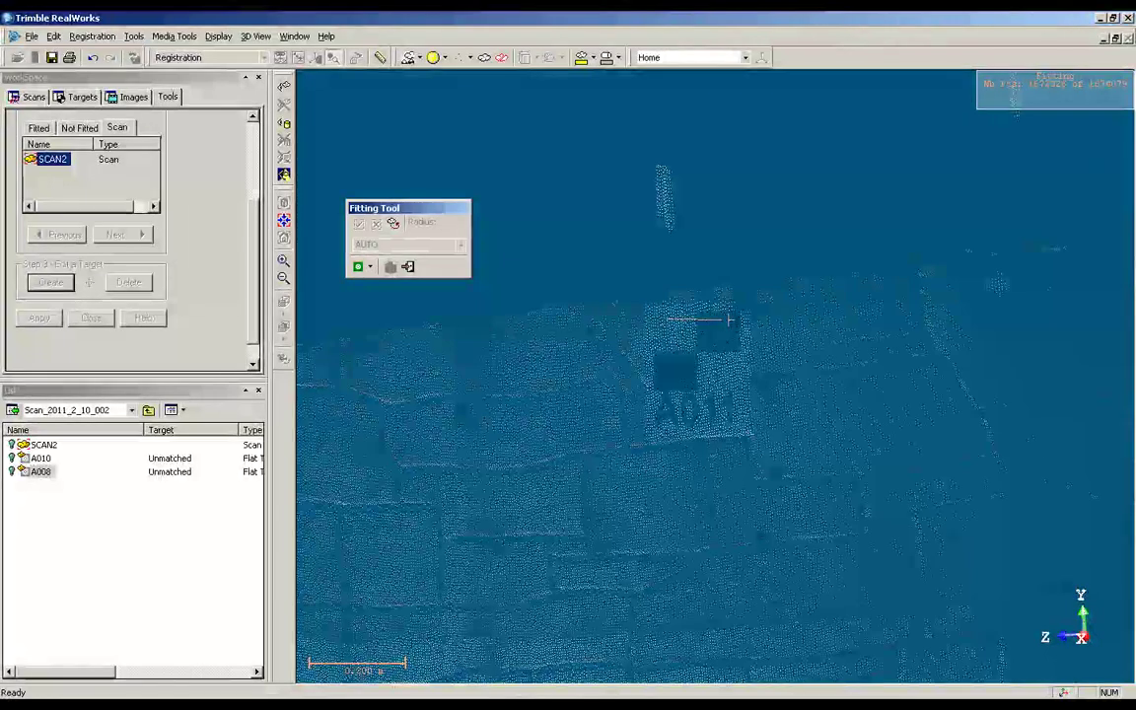
{"action": "left_click", "coordinate": [729, 319]}
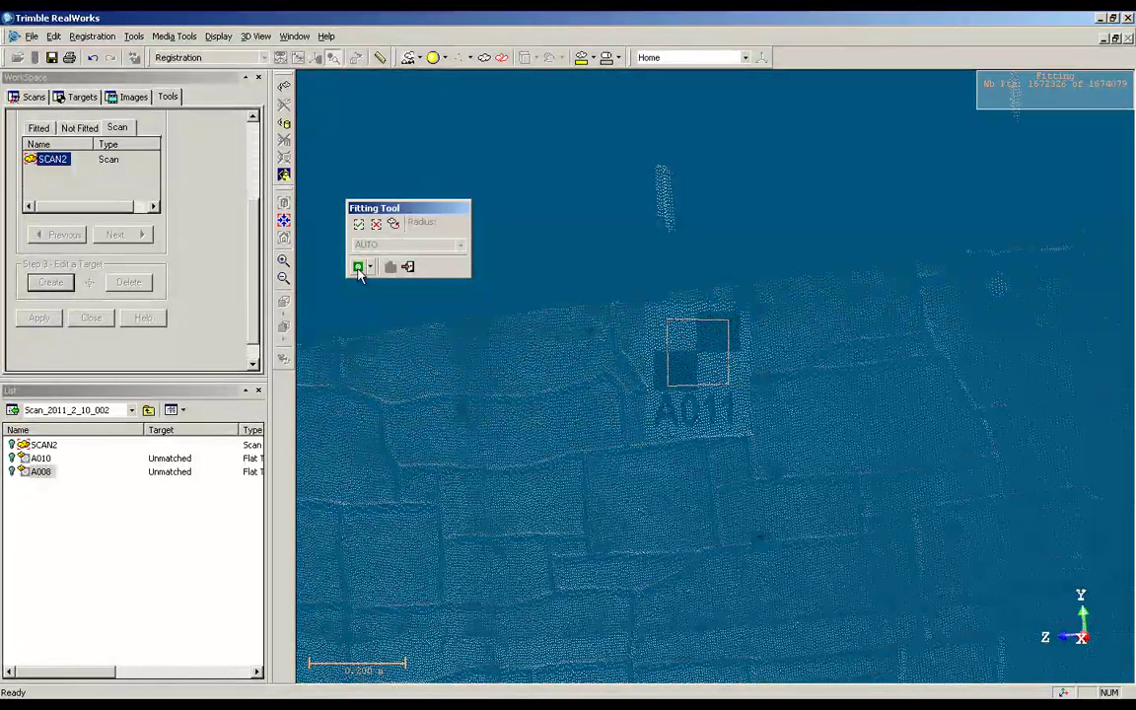
{"action": "left_click", "coordinate": [359, 267]}
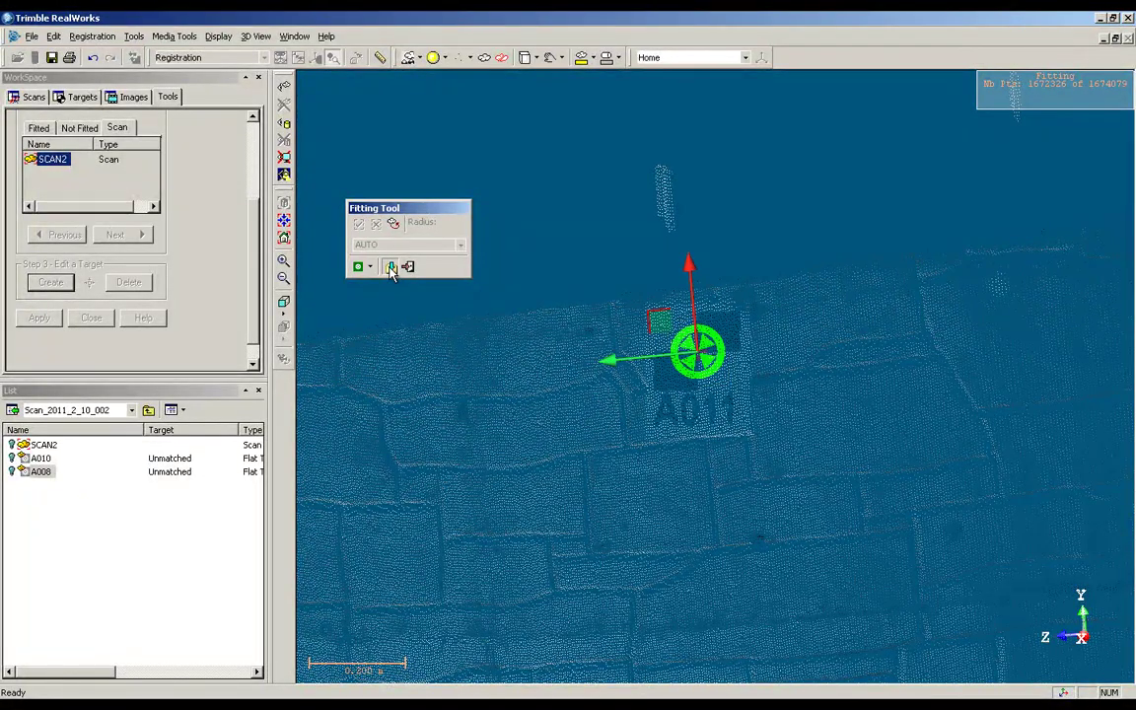
{"action": "left_click", "coordinate": [391, 268]}
Rename the newly fitted object to A011
{"action": "left_click", "coordinate": [58, 487]}
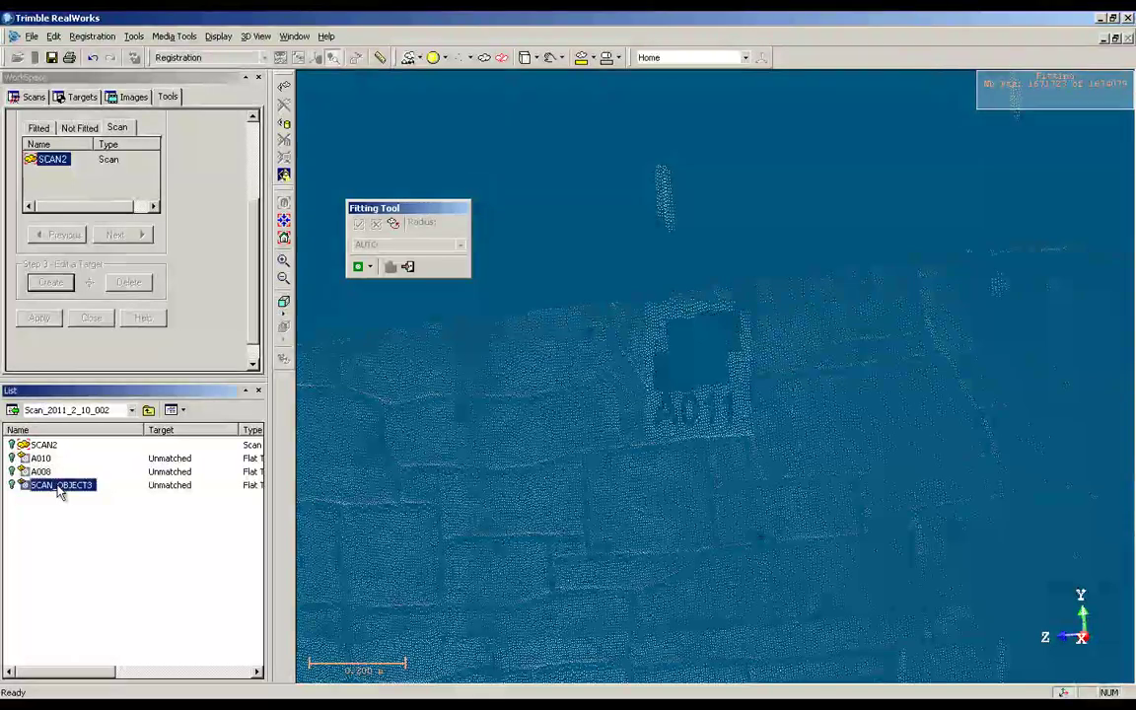
{"action": "key", "text": "F2"}
{"action": "type", "text": "A"}
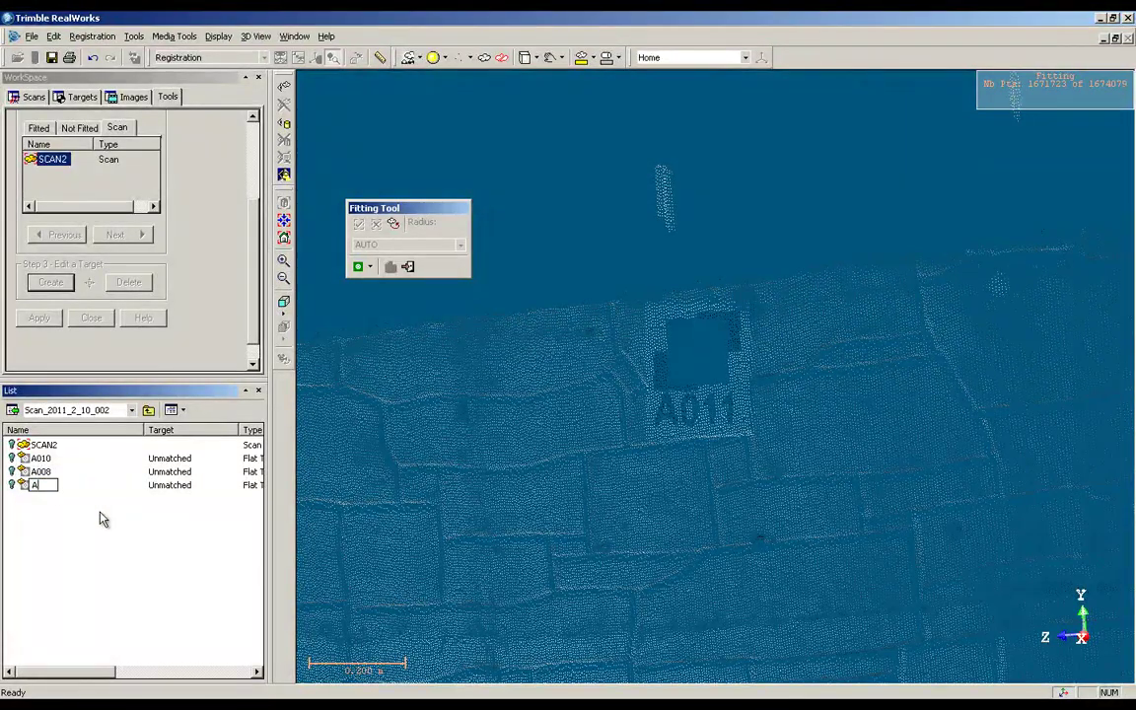
{"action": "type", "text": "011"}
{"action": "key", "text": "Return"}
Exit fitting, check targets A008 and A010 on the scan, and apply the target edits
{"action": "left_click", "coordinate": [412, 275]}
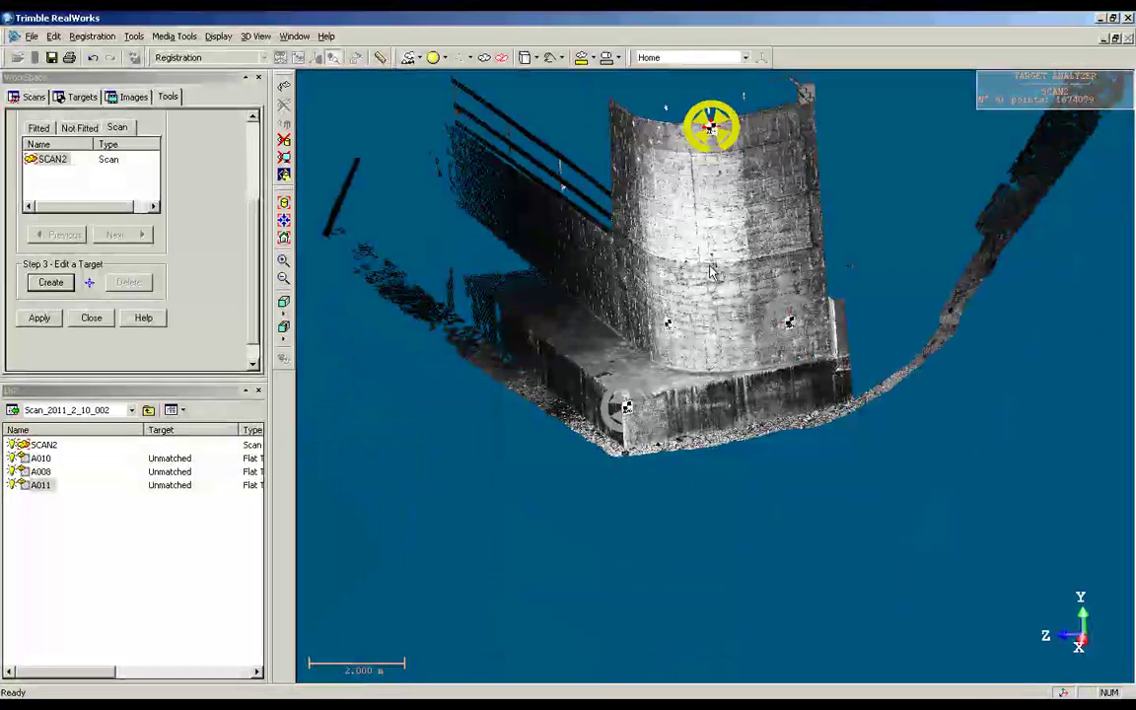
{"action": "left_click", "coordinate": [782, 339]}
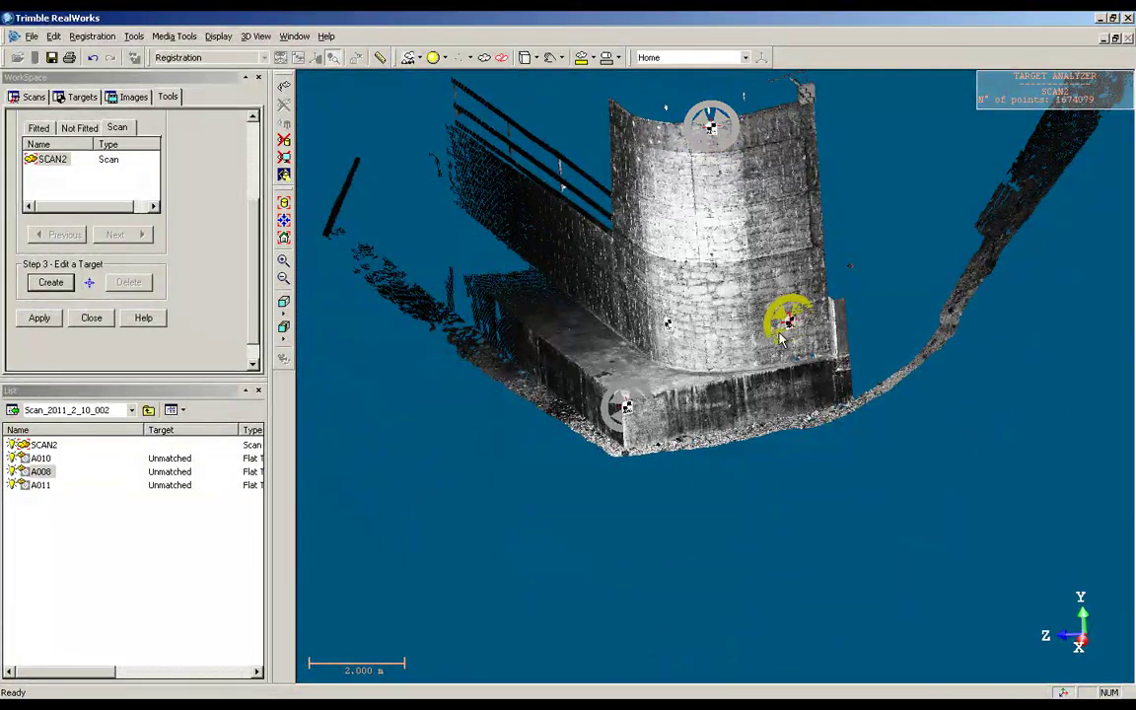
{"action": "left_click", "coordinate": [624, 398]}
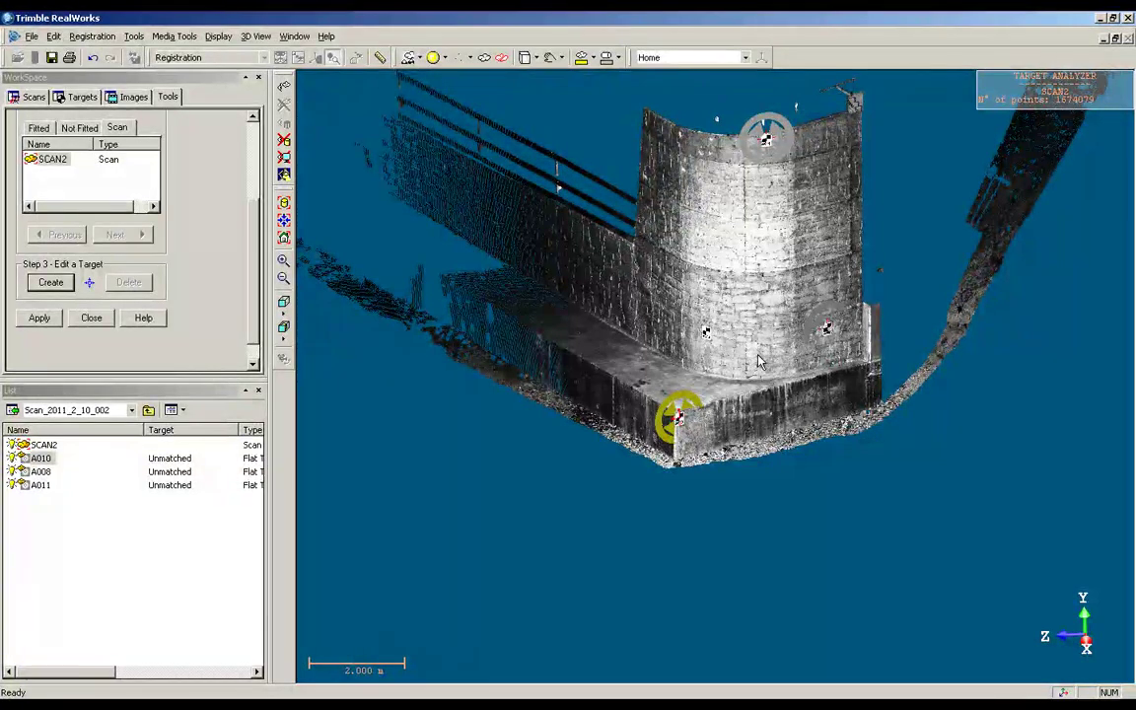
{"action": "middle_click_drag", "start_coordinate": [743, 343], "coordinate": [750, 423]}
{"action": "left_click_drag", "start_coordinate": [742, 424], "coordinate": [734, 372]}
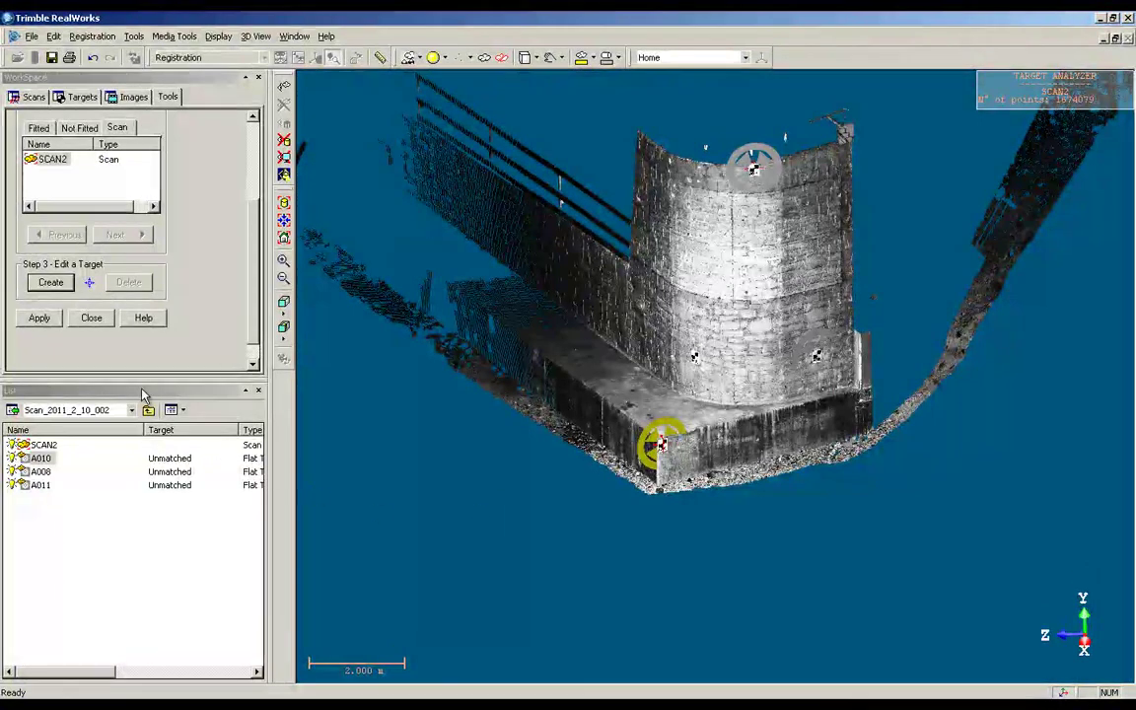
{"action": "left_click", "coordinate": [42, 319]}
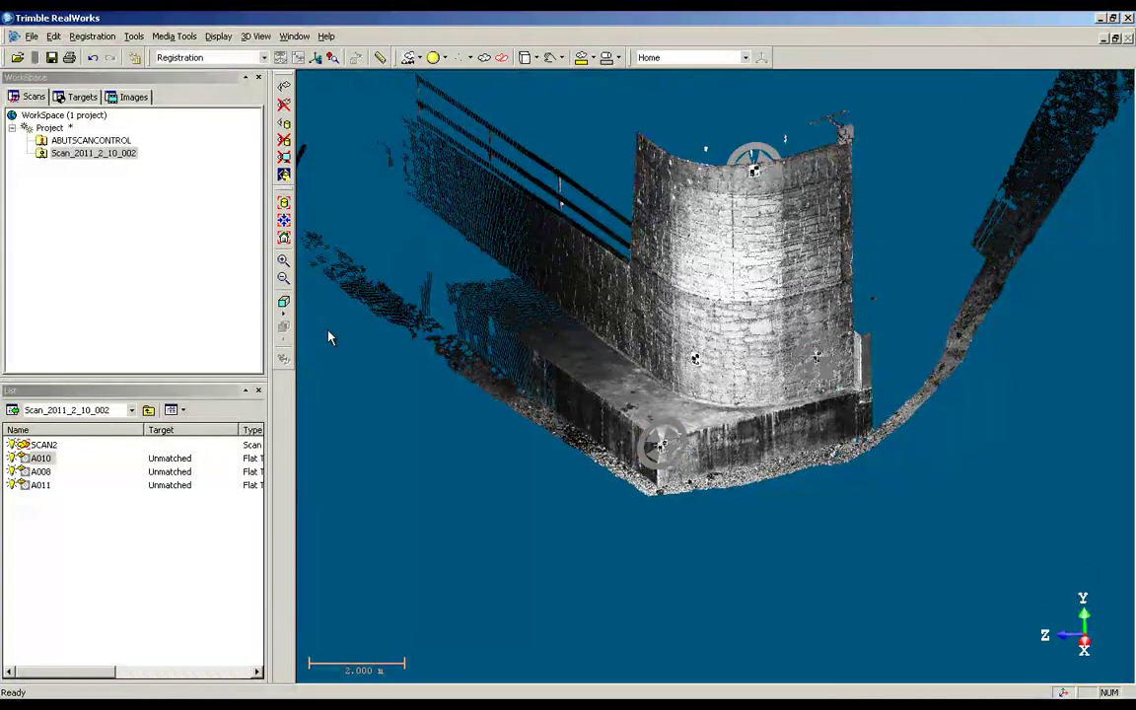
Select the whole Project in the WorkSpace tree and open the Registration menu
{"action": "left_click_drag", "start_coordinate": [663, 389], "coordinate": [569, 387]}
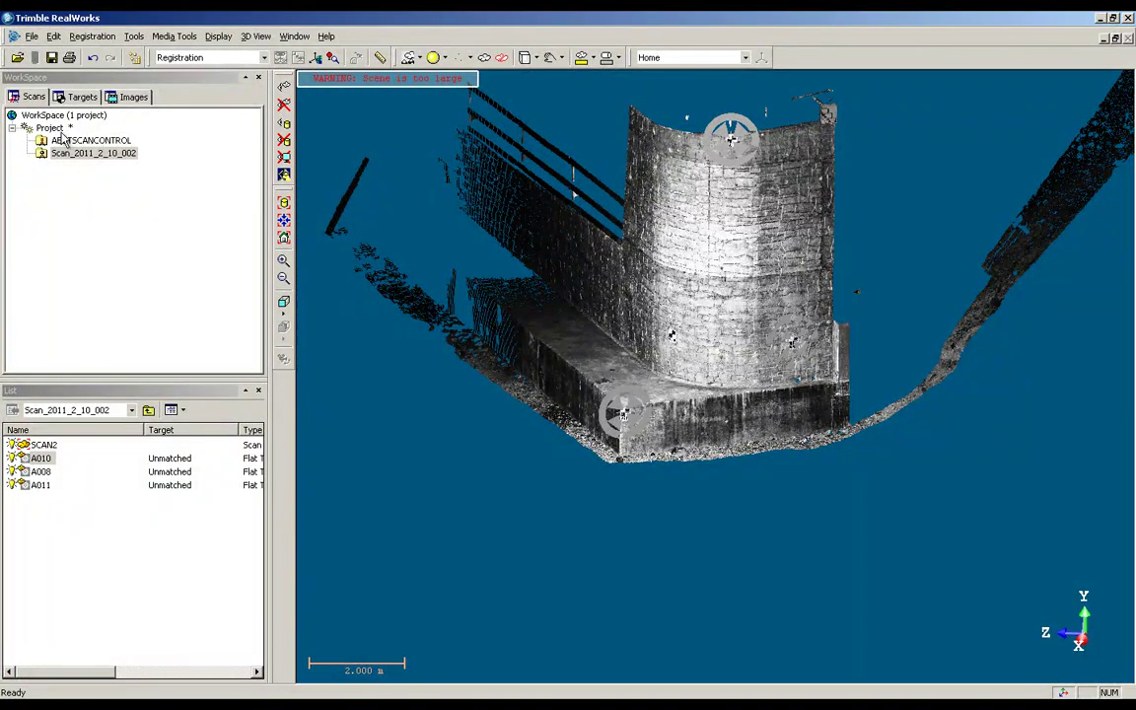
{"action": "left_click", "coordinate": [57, 131]}
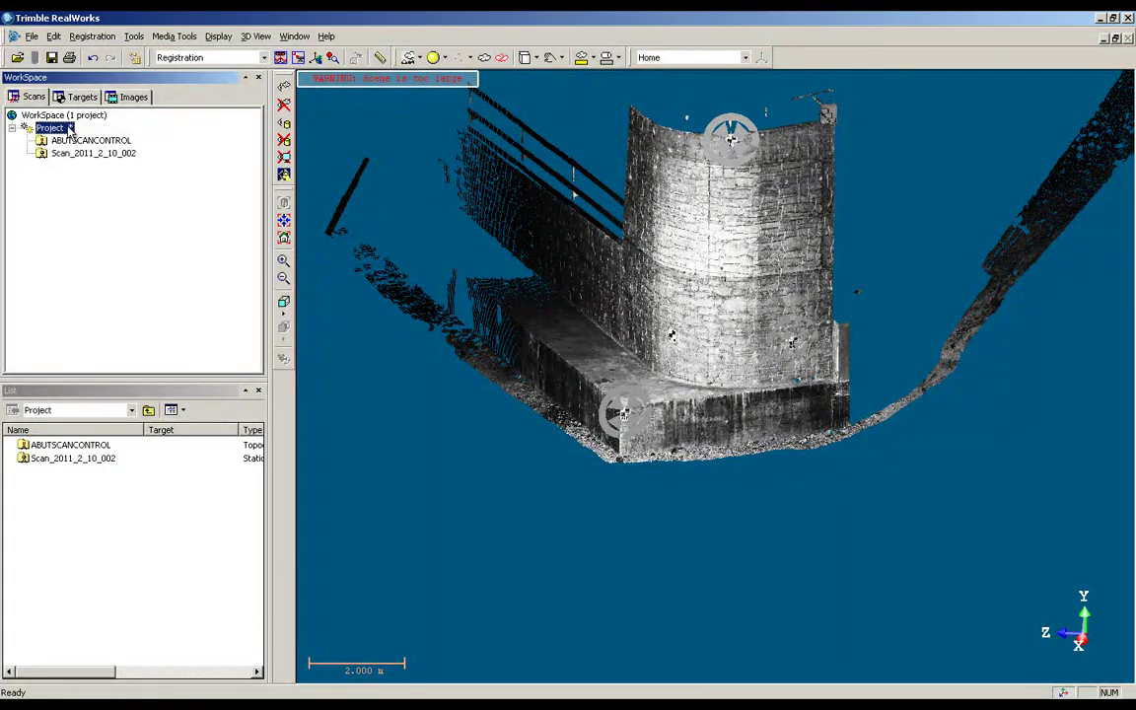
{"action": "left_click", "coordinate": [92, 37]}
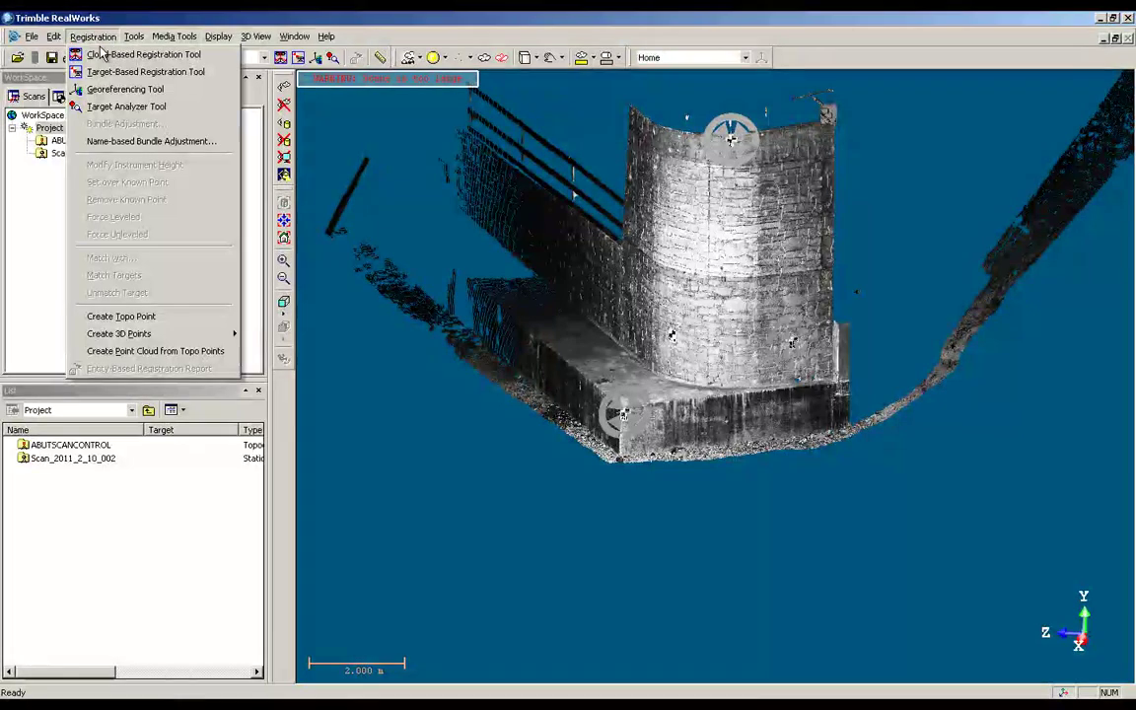
Start target-based registration, confirm A010, A008, A011 matched at 0.002 m, and close the list
{"action": "left_click", "coordinate": [221, 148]}
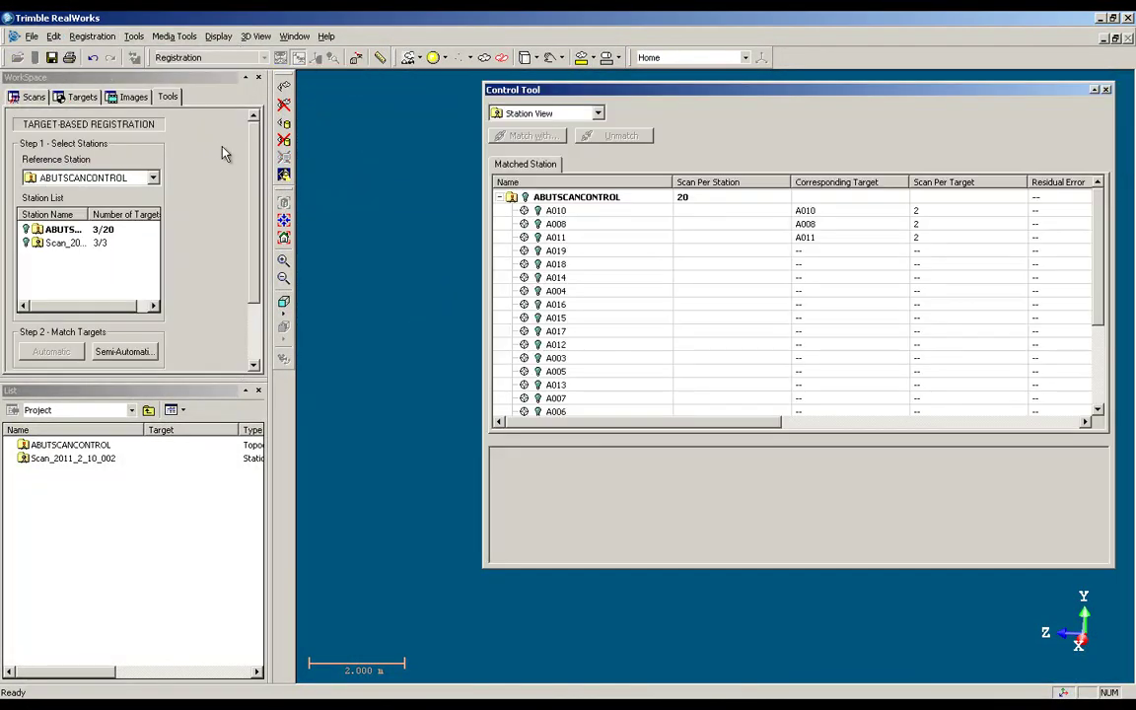
{"action": "left_click_drag", "start_coordinate": [1102, 319], "coordinate": [1021, 443]}
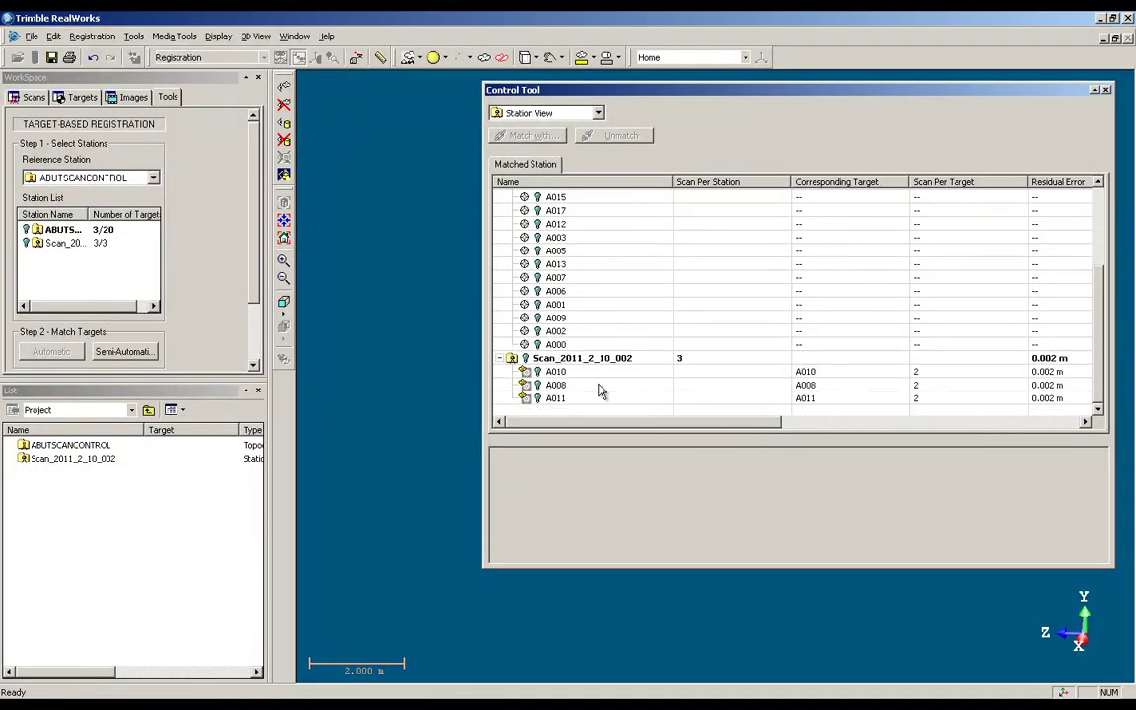
{"action": "left_click_drag", "start_coordinate": [670, 425], "coordinate": [635, 429]}
{"action": "left_click", "coordinate": [1107, 91]}
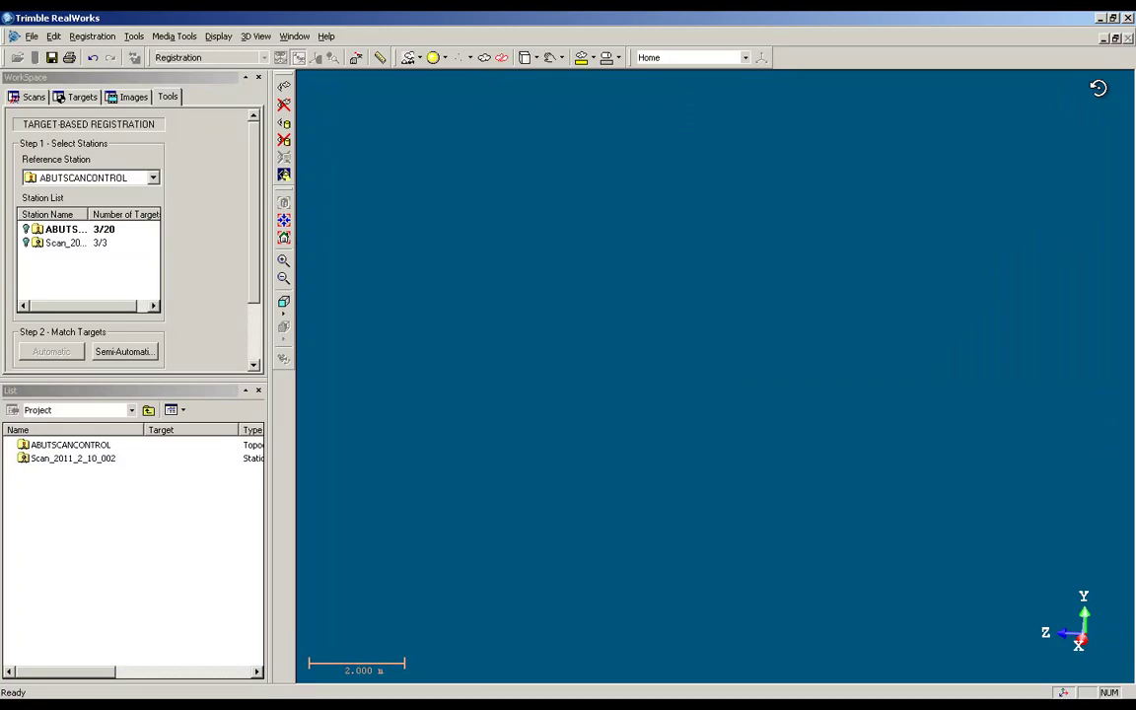
Apply the target-based registration tying Scan_2011_2_10_002 to ABUTSCANCONTROL, then close it
{"action": "left_click_drag", "start_coordinate": [261, 292], "coordinate": [258, 367]}
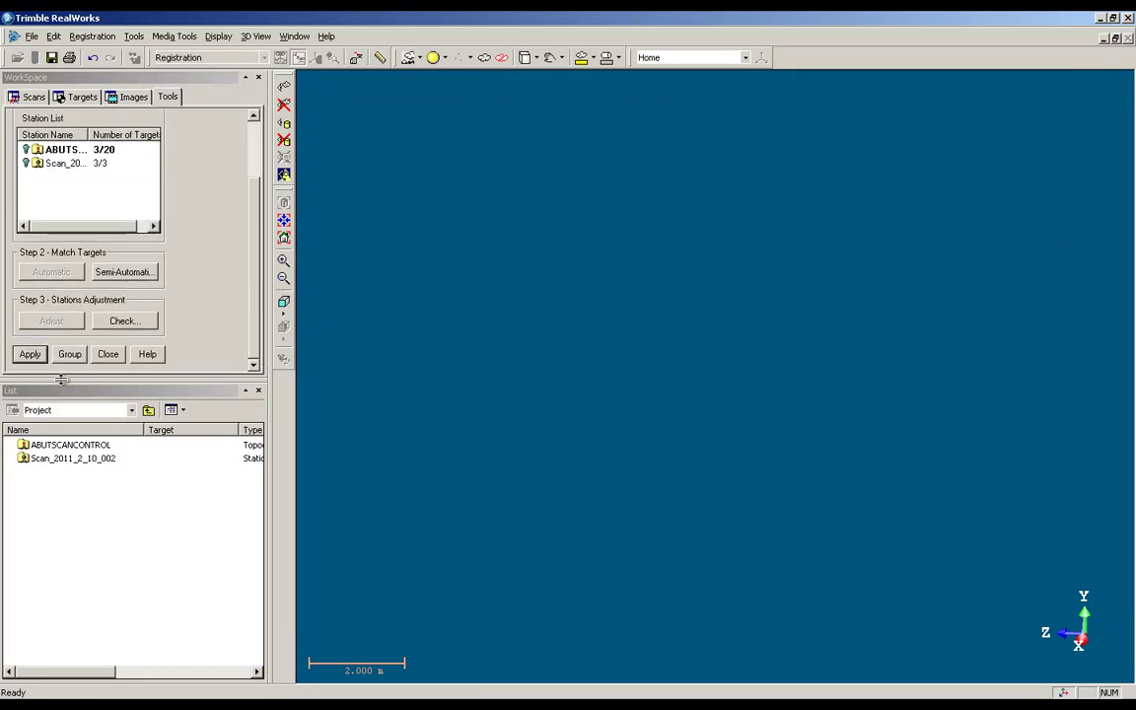
{"action": "left_click", "coordinate": [31, 356]}
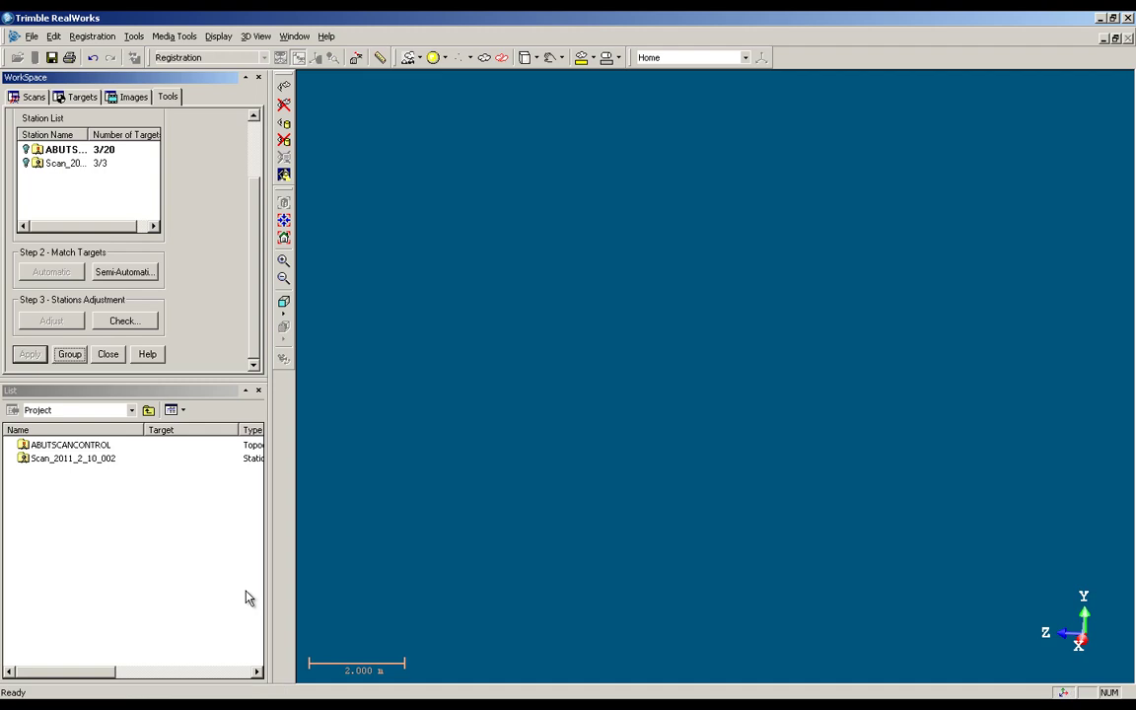
{"action": "left_click", "coordinate": [108, 355]}
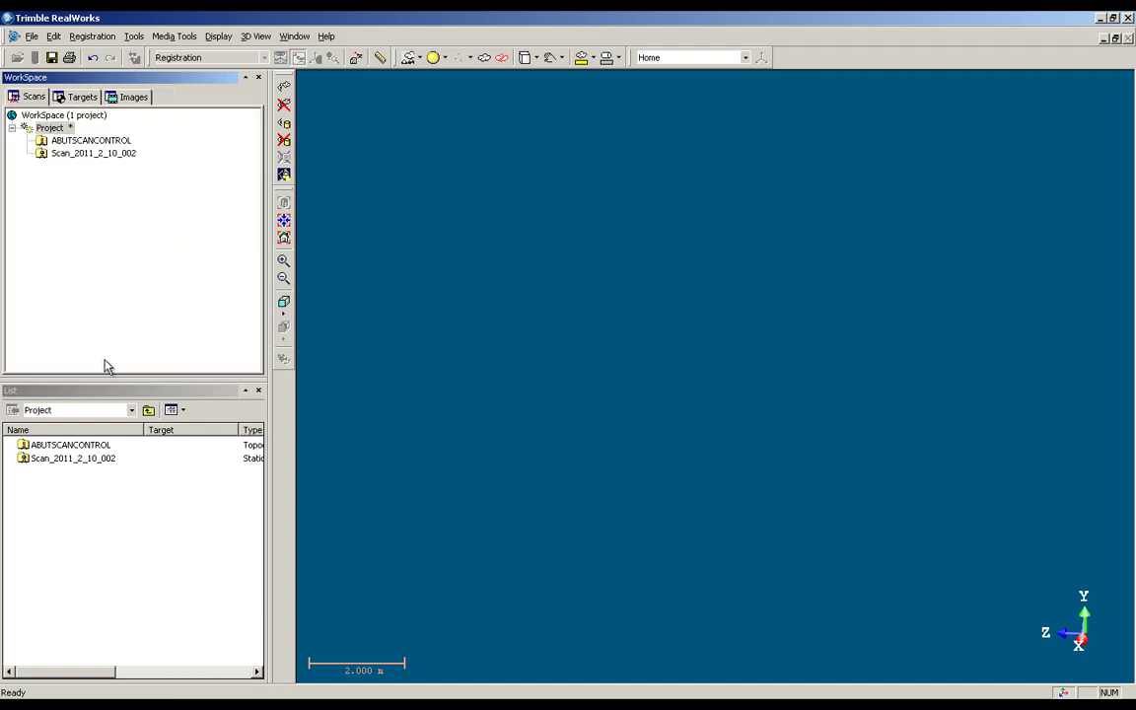
{"action": "left_click_drag", "start_coordinate": [386, 358], "coordinate": [538, 370]}
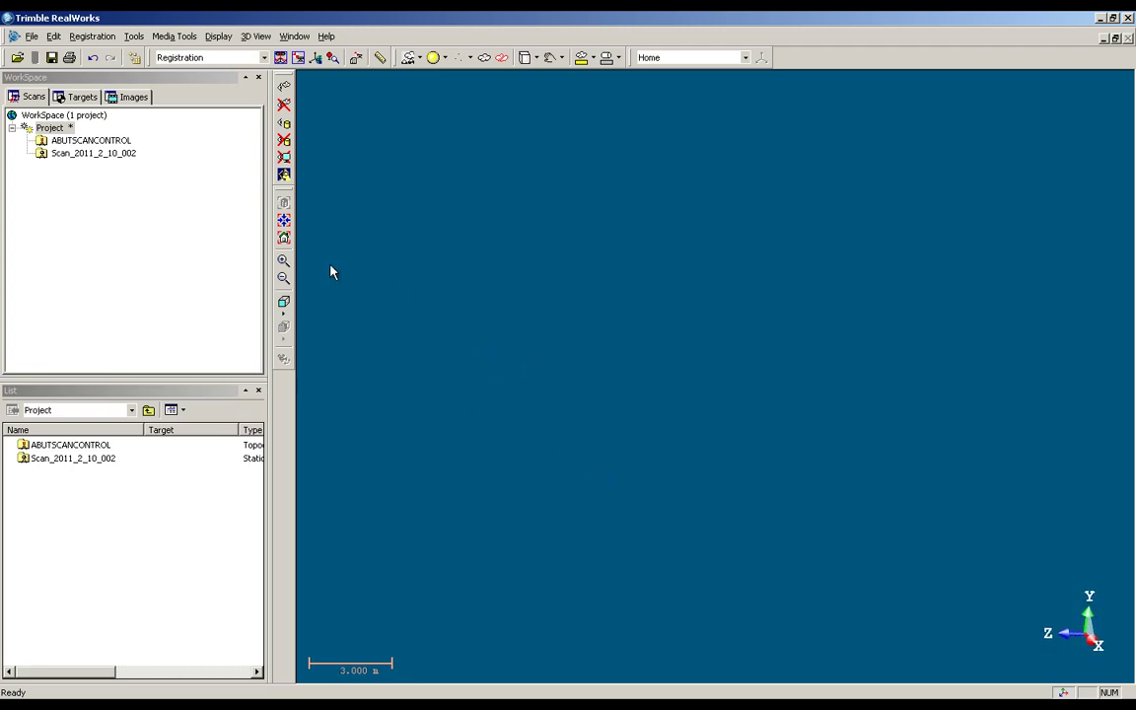
Fit the whole registered scene into view and zoom in toward the abutment
{"action": "left_click", "coordinate": [284, 238]}
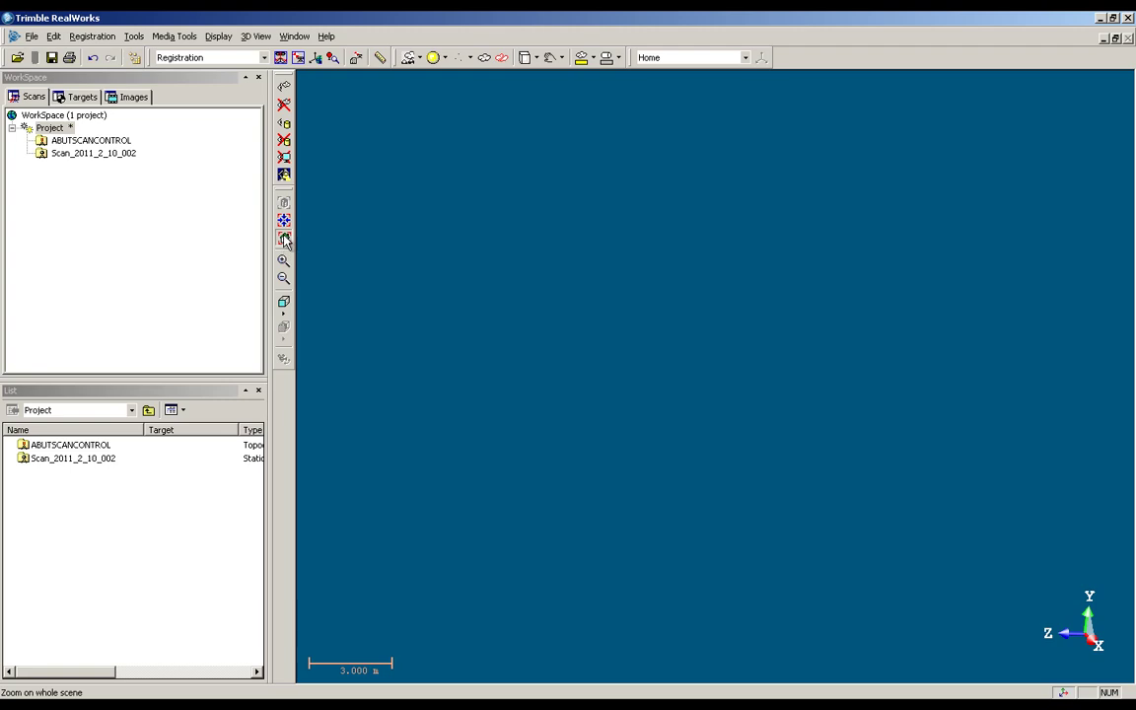
{"action": "left_click_drag", "start_coordinate": [556, 411], "coordinate": [662, 406]}
{"action": "scroll", "coordinate": [772, 437], "scroll_direction": "up", "scroll_amount": 3}
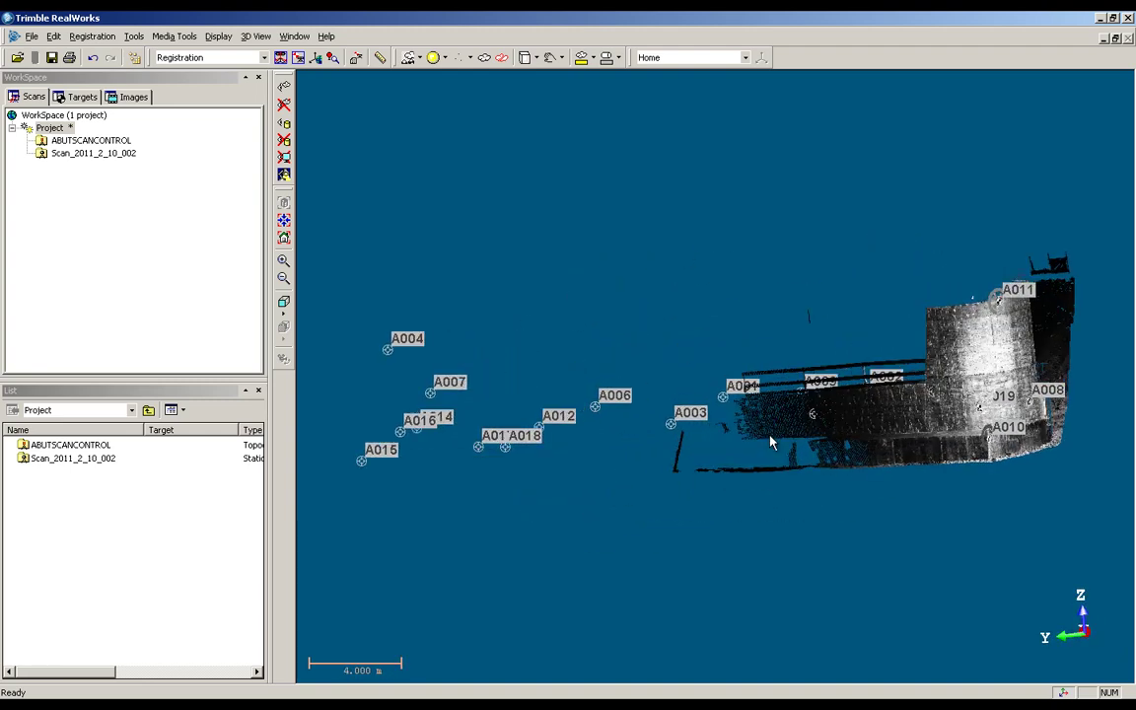
{"action": "middle_click_drag", "start_coordinate": [807, 434], "coordinate": [654, 441]}
{"action": "left_click_drag", "start_coordinate": [874, 455], "coordinate": [861, 444]}
{"action": "scroll", "coordinate": [862, 444], "scroll_direction": "up", "scroll_amount": 2}
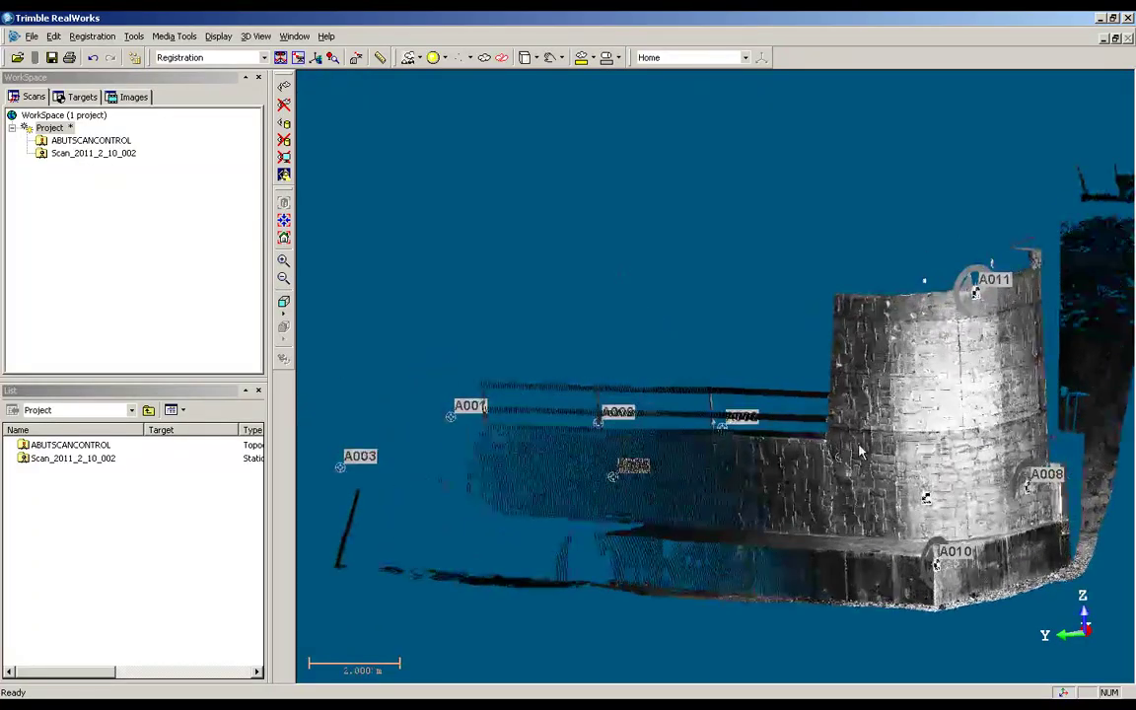
{"action": "scroll", "coordinate": [887, 489], "scroll_direction": "up", "scroll_amount": 3}
Orbit and tilt around the abutment to check targets A010, A008 and A011 sit on it
{"action": "left_click_drag", "start_coordinate": [960, 472], "coordinate": [772, 459]}
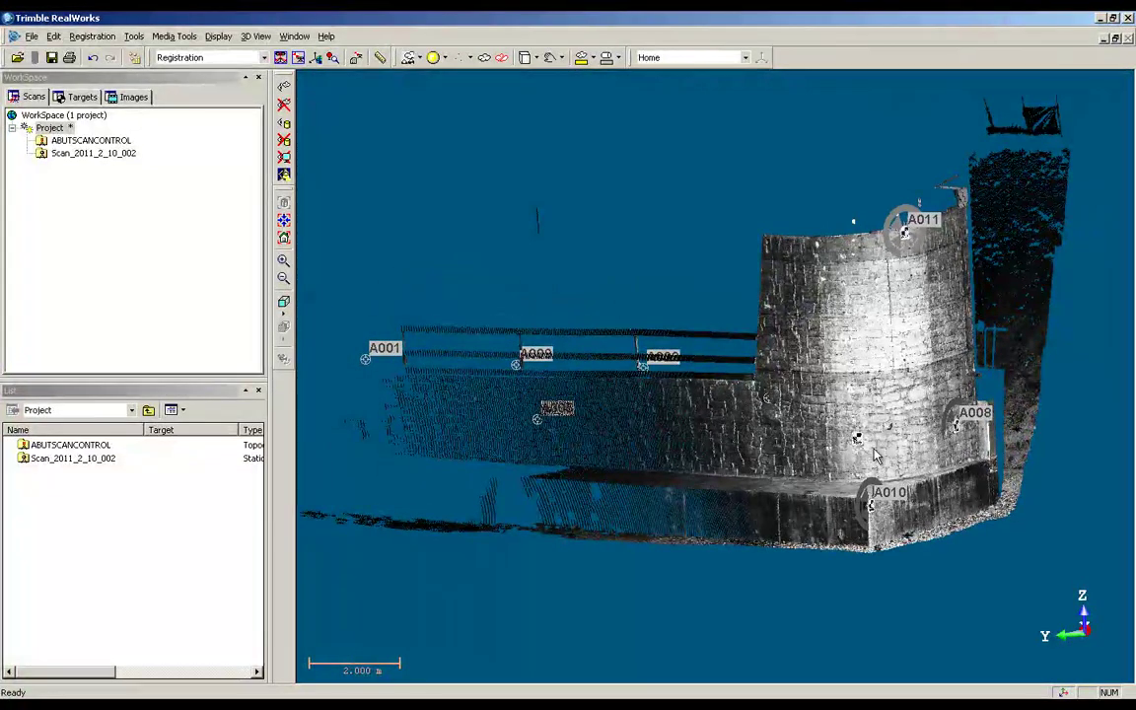
{"action": "scroll", "coordinate": [874, 456], "scroll_direction": "down", "scroll_amount": 3}
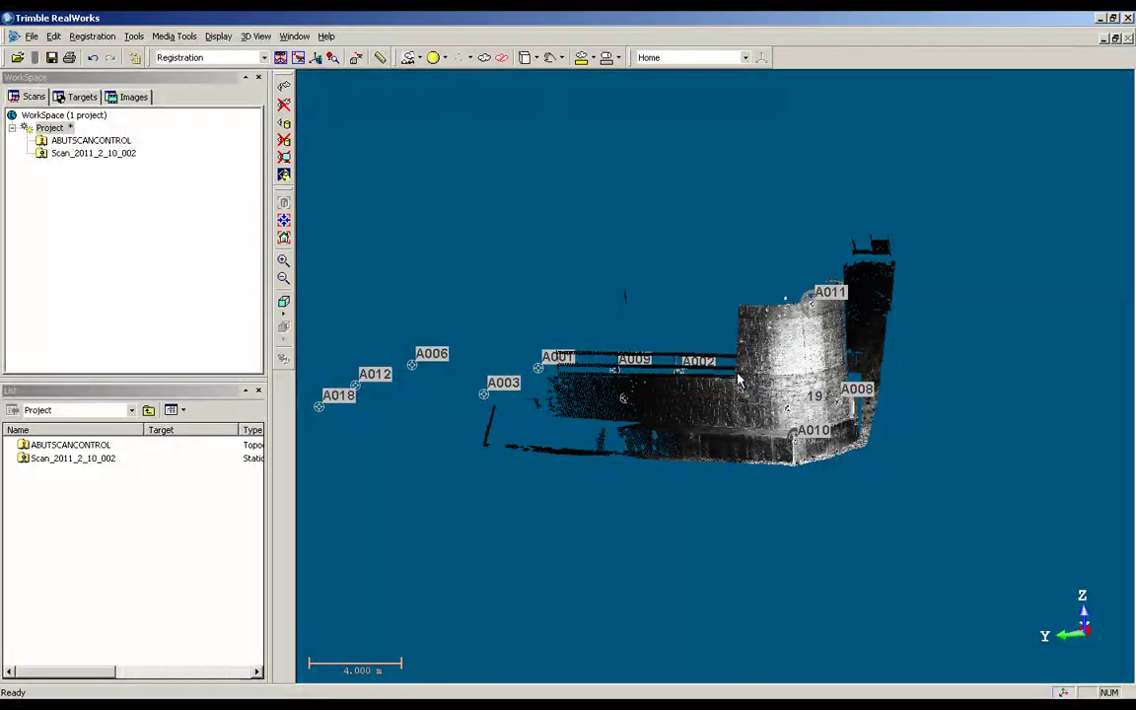
{"action": "left_click_drag", "start_coordinate": [707, 403], "coordinate": [692, 444]}
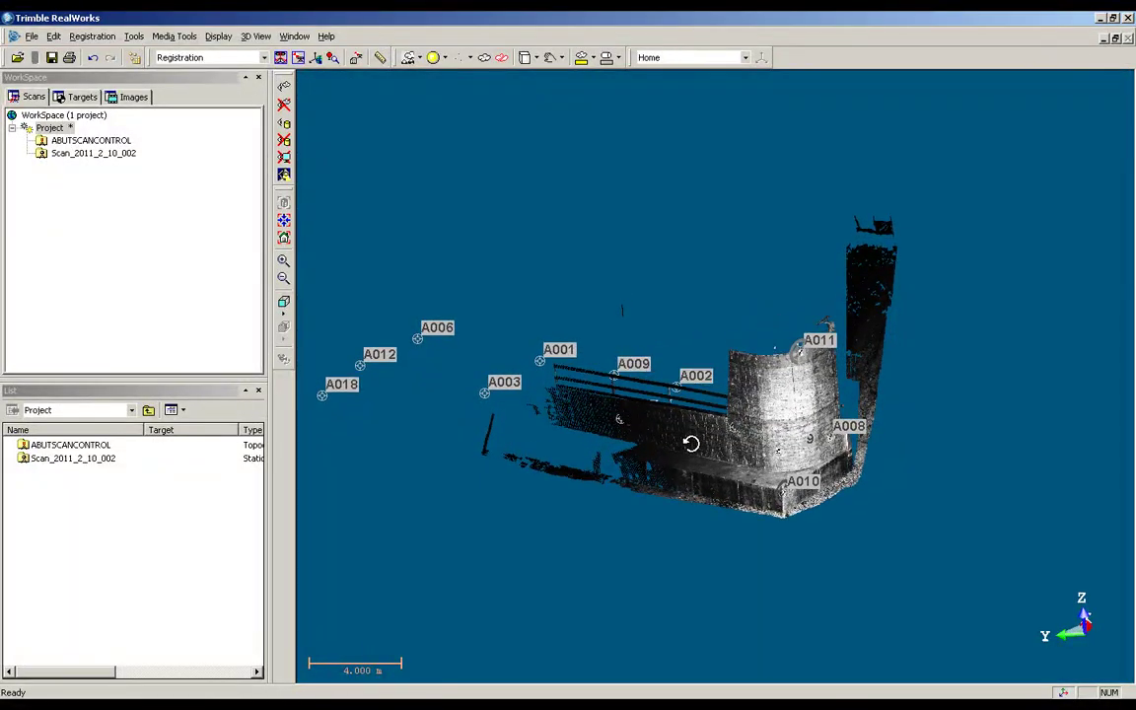
{"action": "left_click_drag", "start_coordinate": [728, 461], "coordinate": [646, 525]}
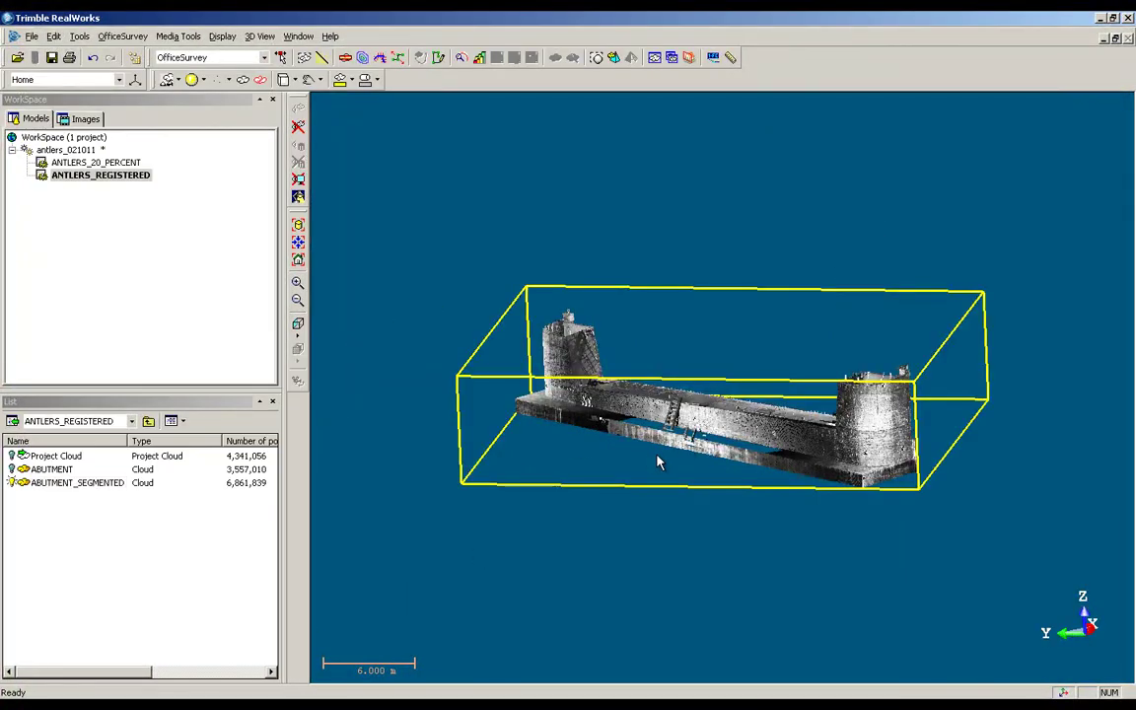
Clear the bounding box, then zoom and orbit across the ANTLERS_REGISTERED bridge deck between both abutments
{"action": "left_click", "coordinate": [660, 463]}
{"action": "scroll", "coordinate": [660, 463], "scroll_direction": "up", "scroll_amount": 3}
{"action": "left_click_drag", "start_coordinate": [658, 463], "coordinate": [554, 436]}
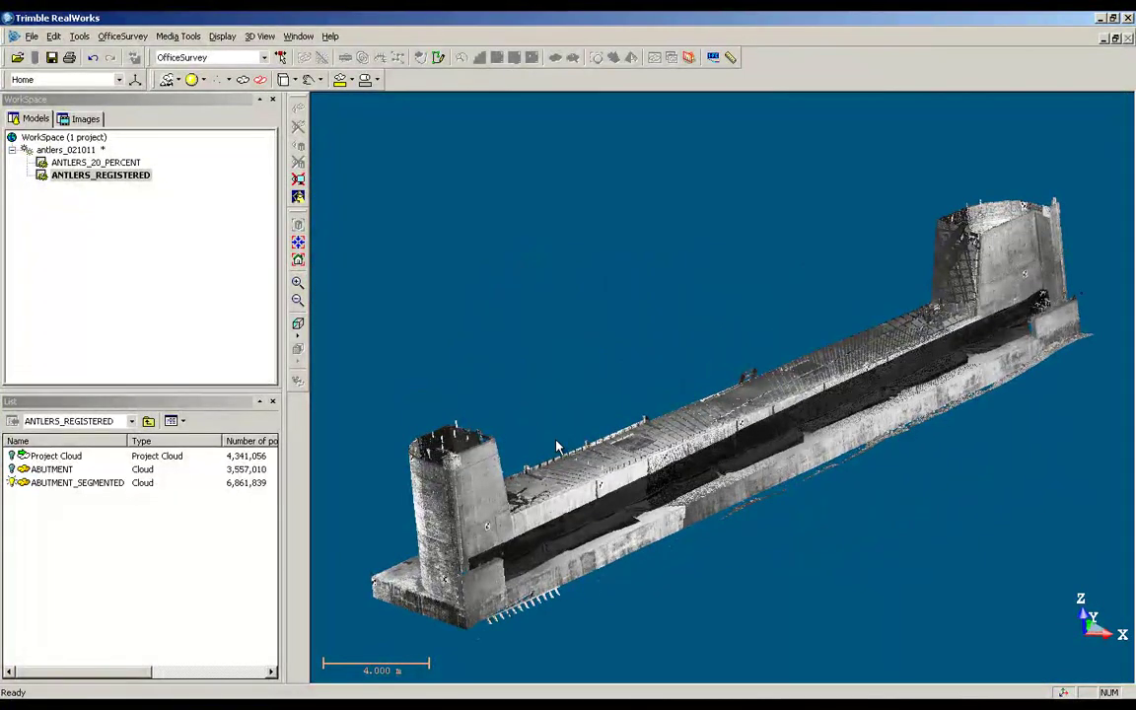
{"action": "left_click_drag", "start_coordinate": [810, 484], "coordinate": [802, 538]}
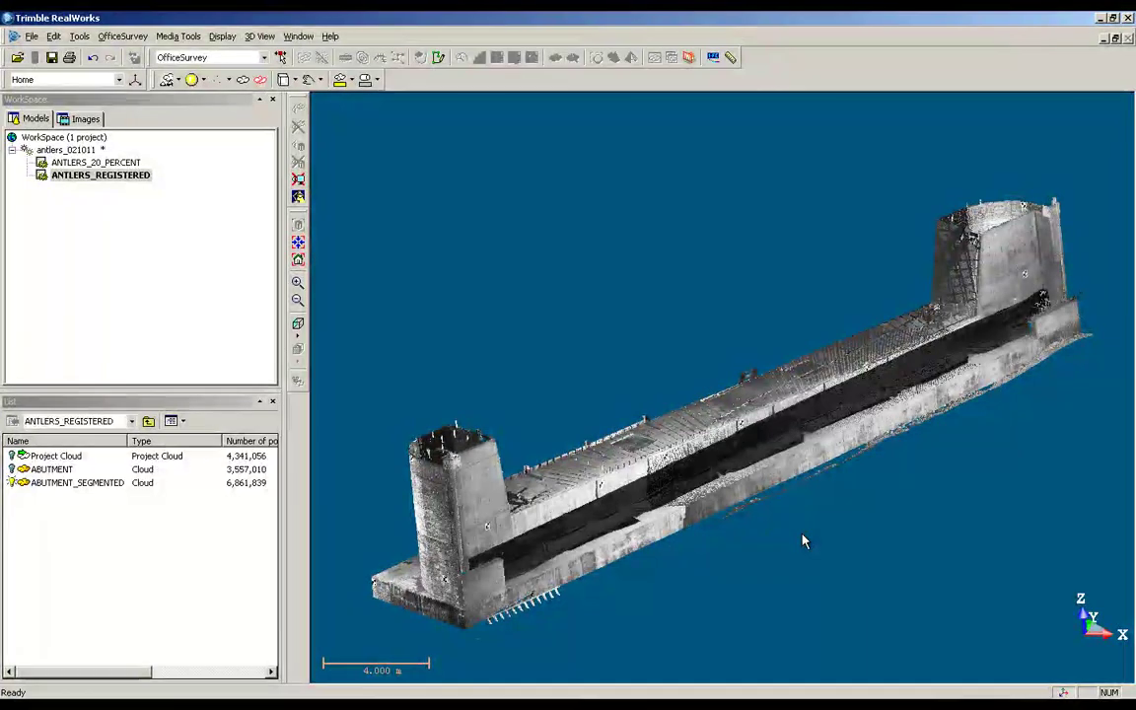